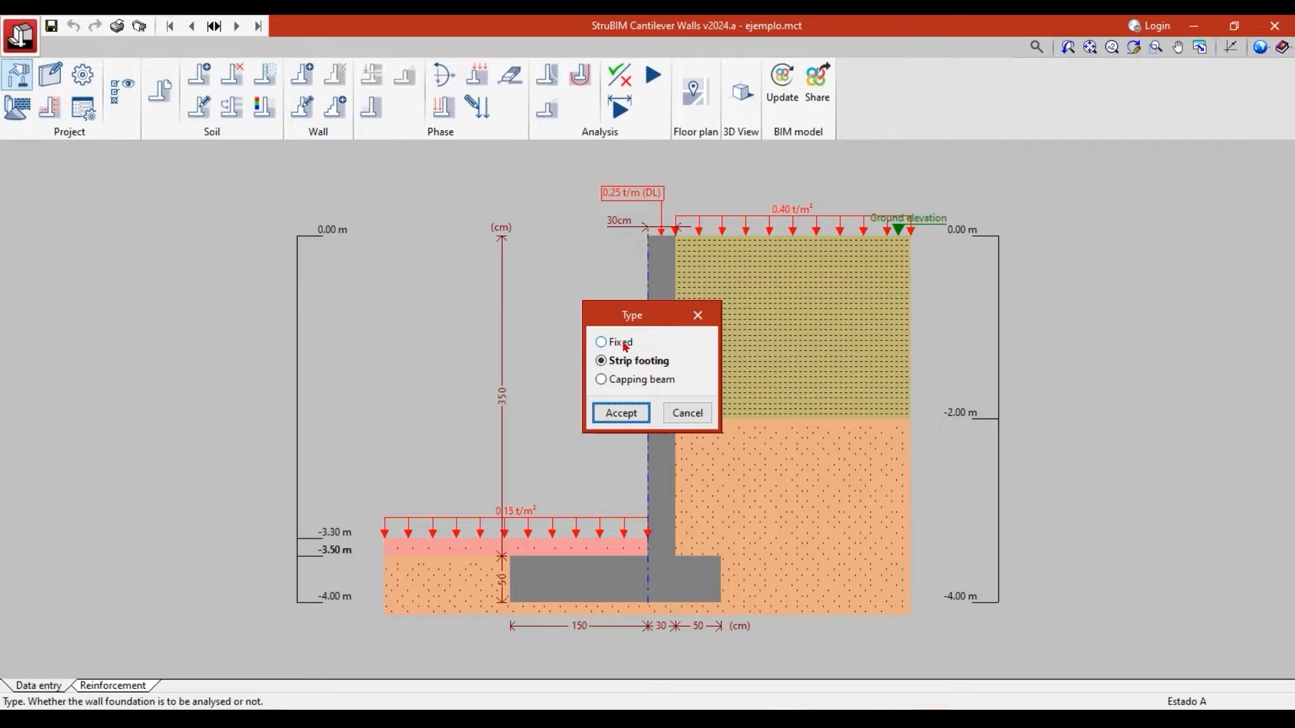
Set the wall's foundation type to Fixed.
click(630, 342)
click(628, 364)
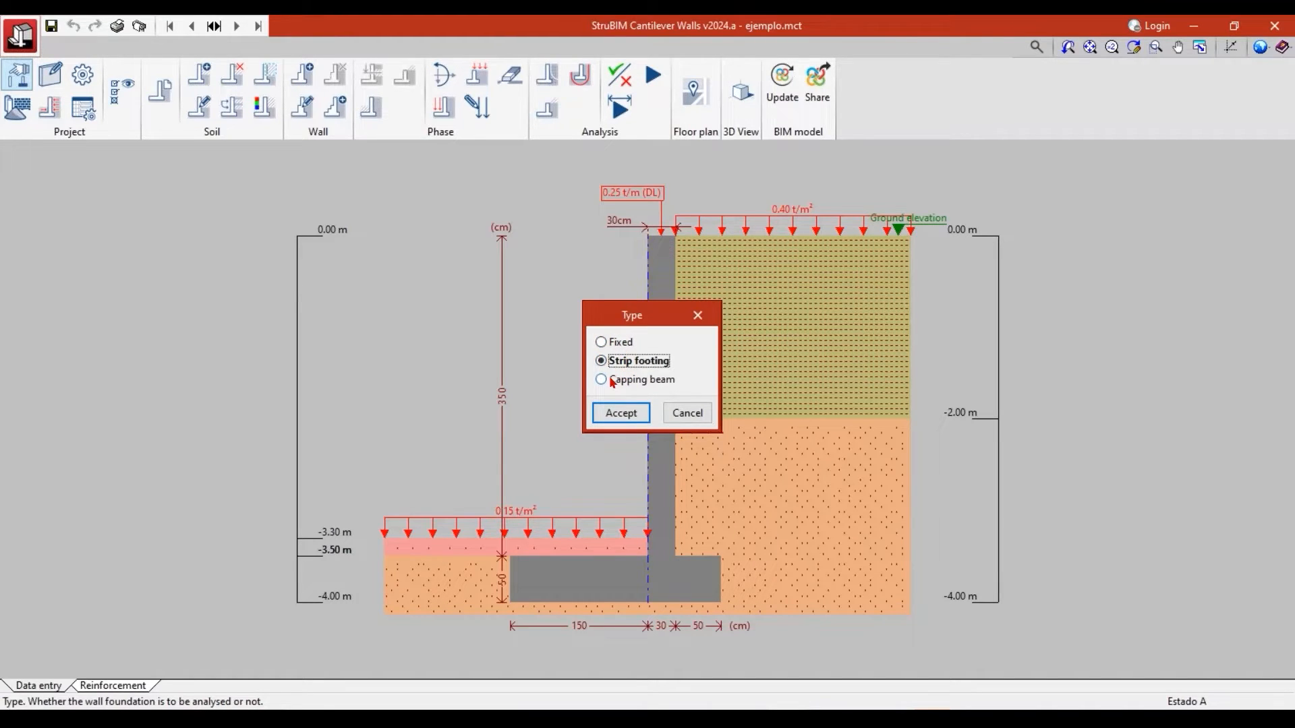
click(615, 346)
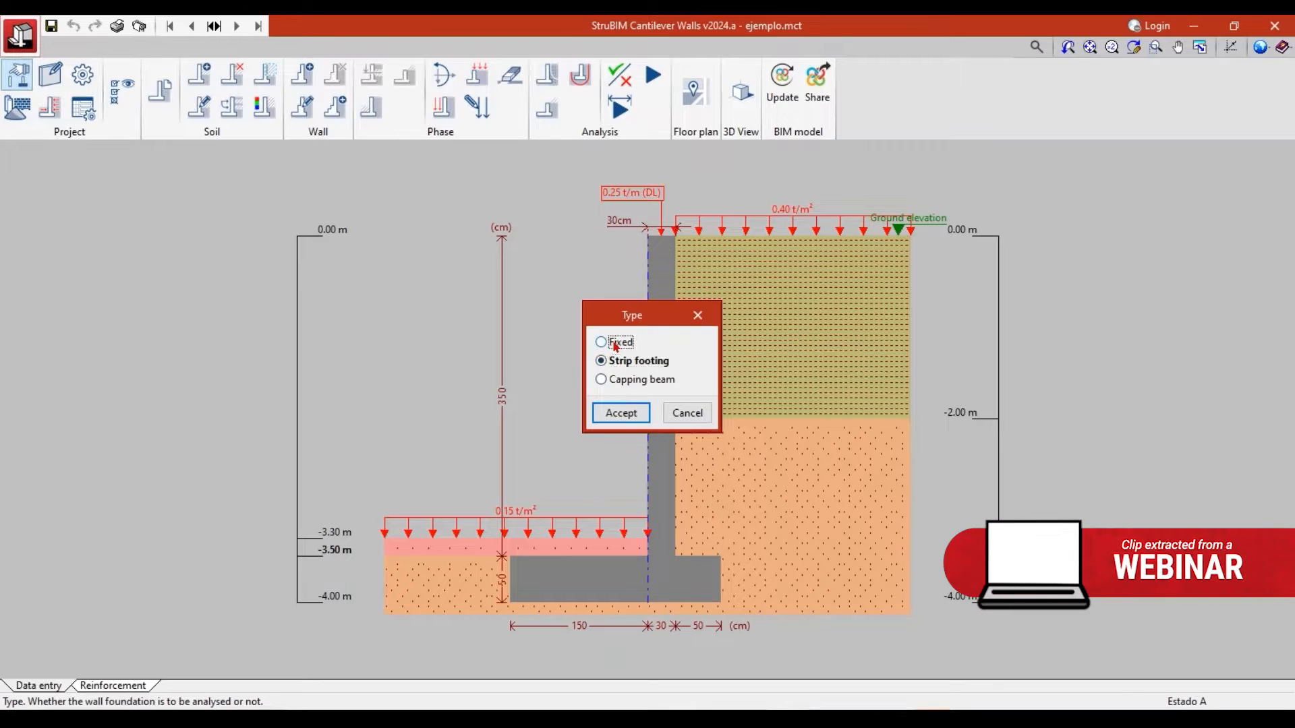
click(620, 413)
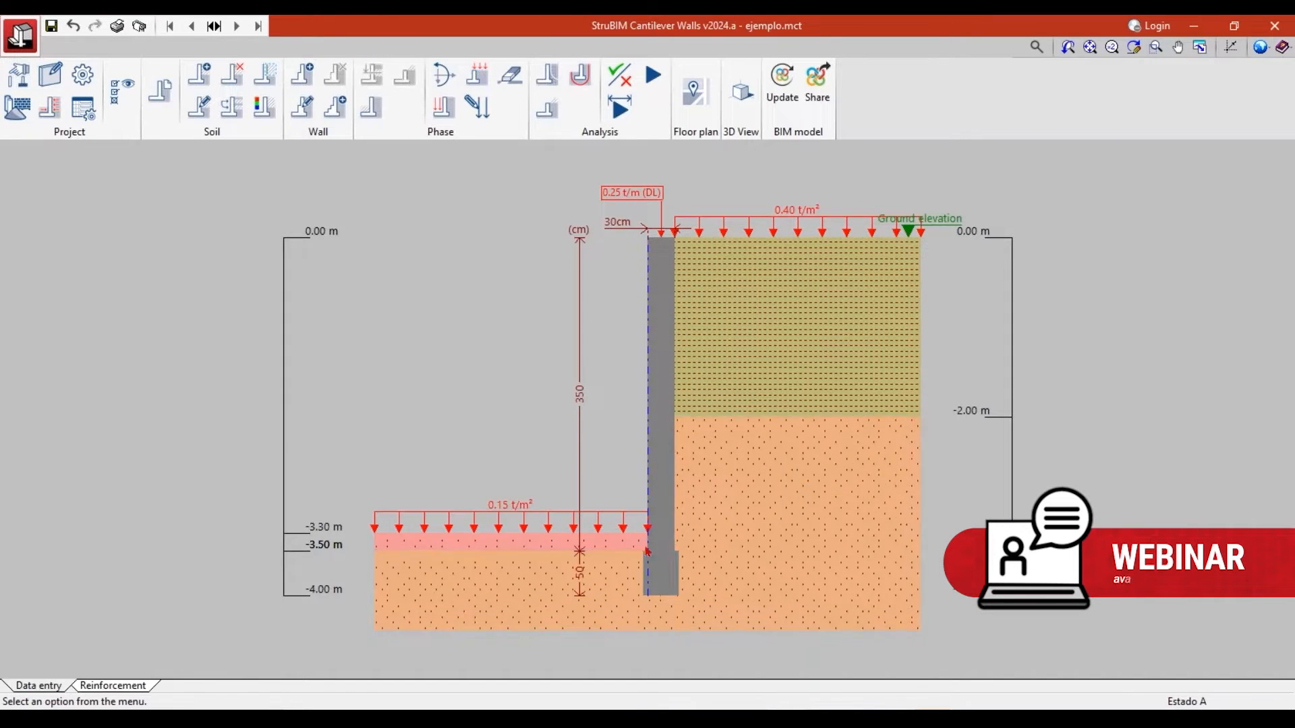
Change the wall's foundation type from Fixed to Strip footing.
click(19, 77)
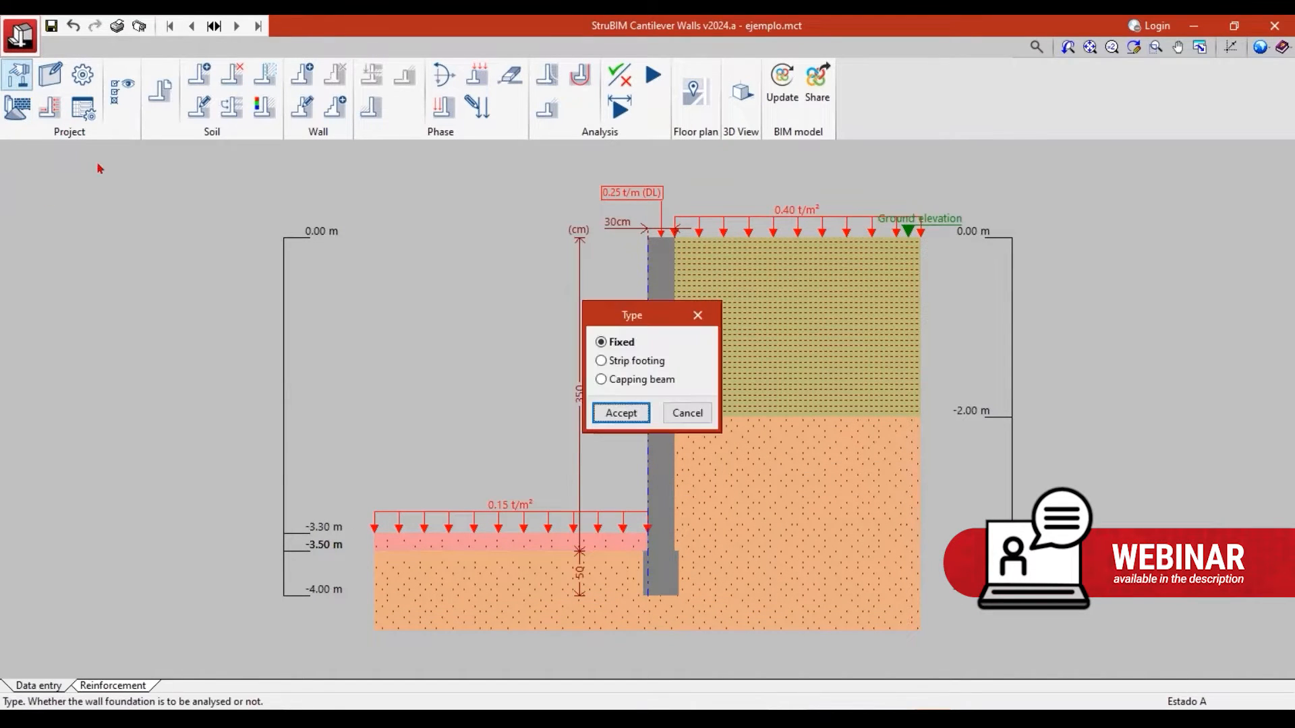
click(605, 363)
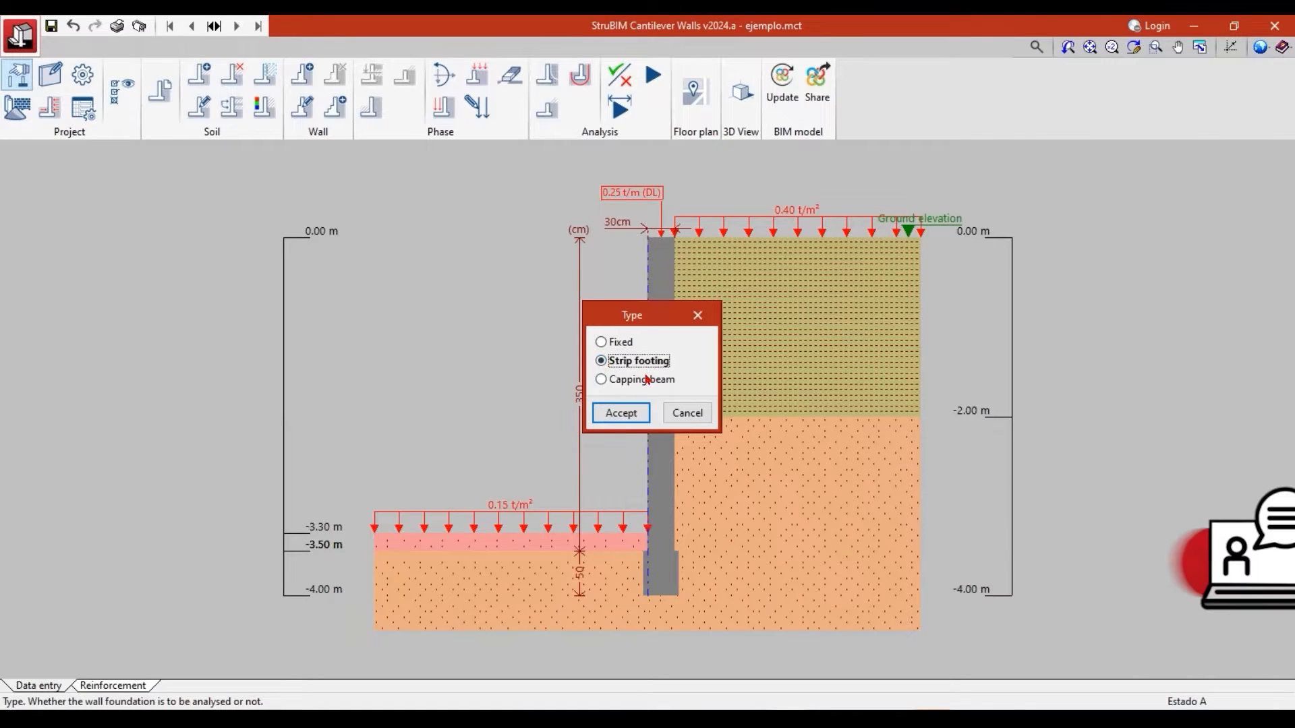
click(627, 413)
Set the wall's foundation type to Capping beam.
click(18, 78)
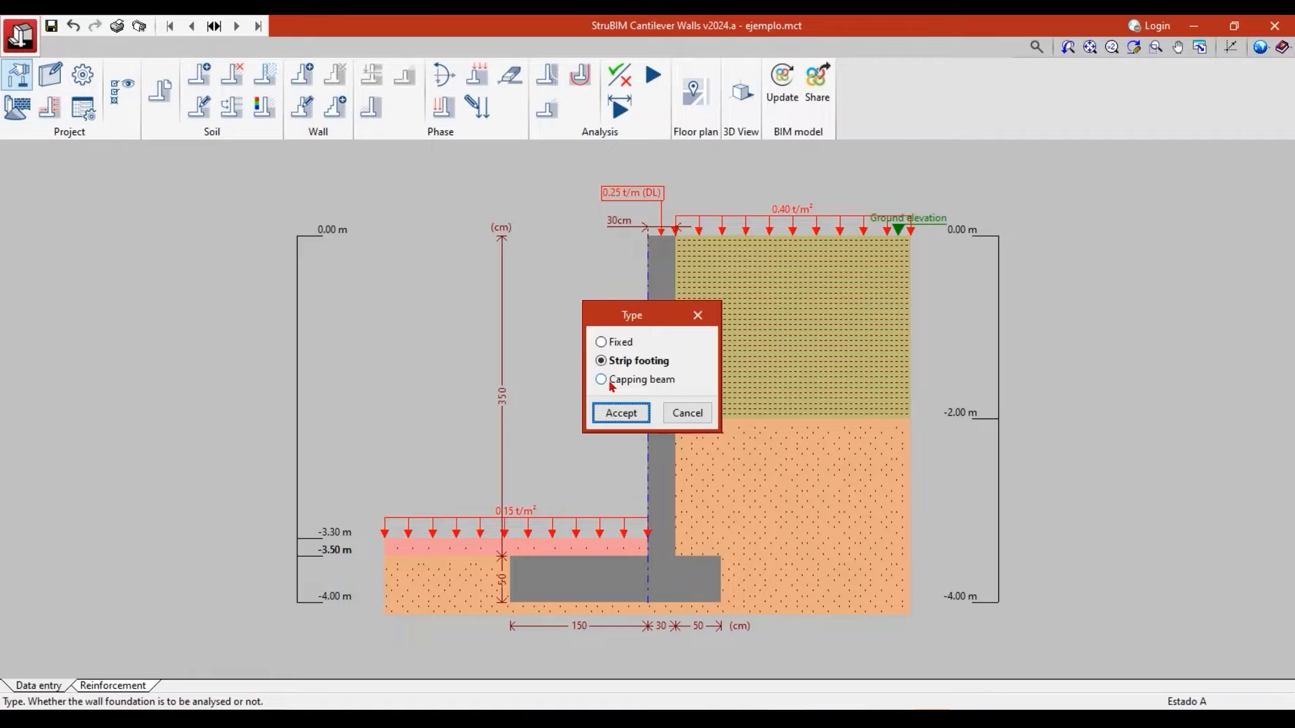
click(610, 382)
click(626, 413)
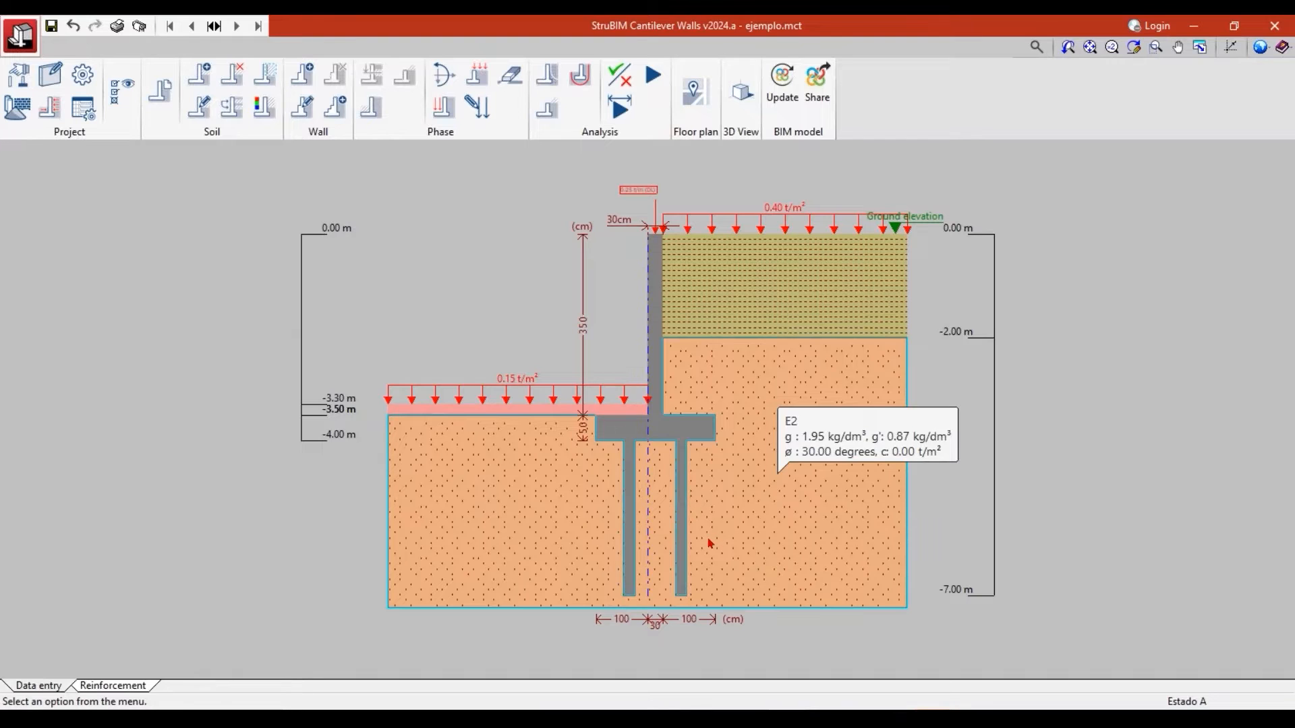
Replace the capping beam foundation under the wall with the Strip footing type.
click(18, 77)
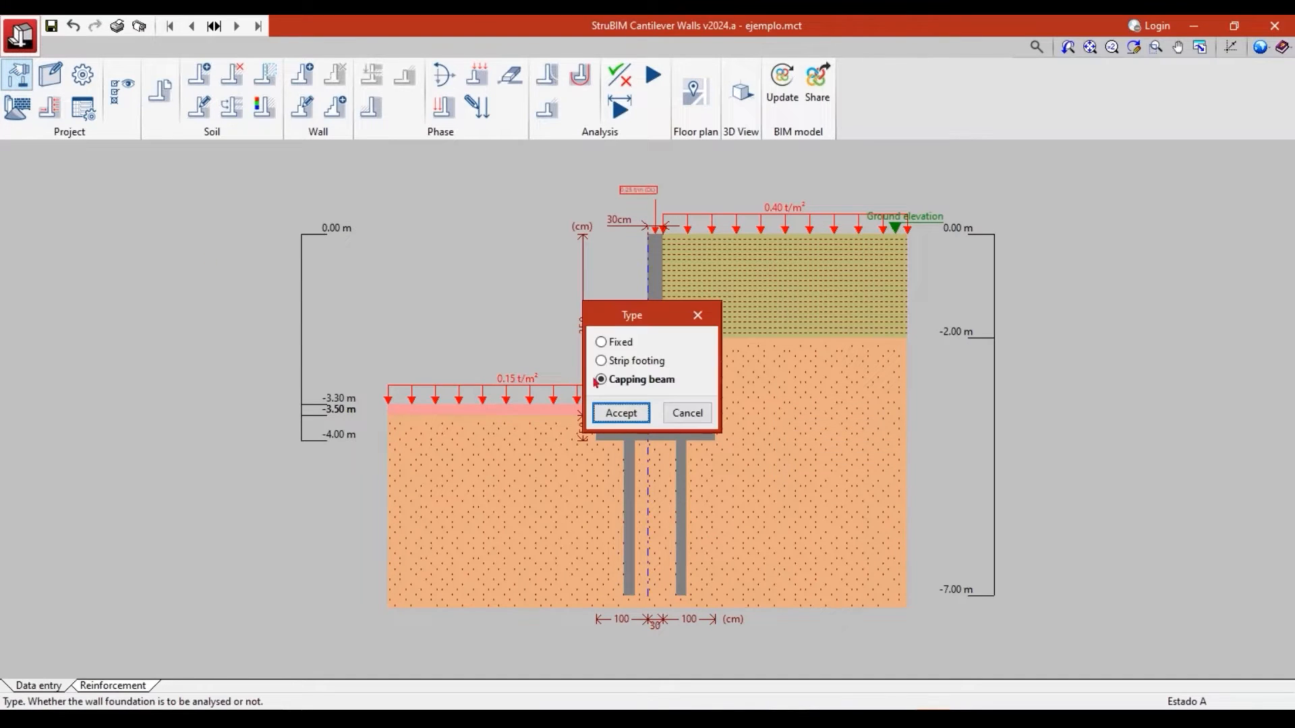
click(615, 361)
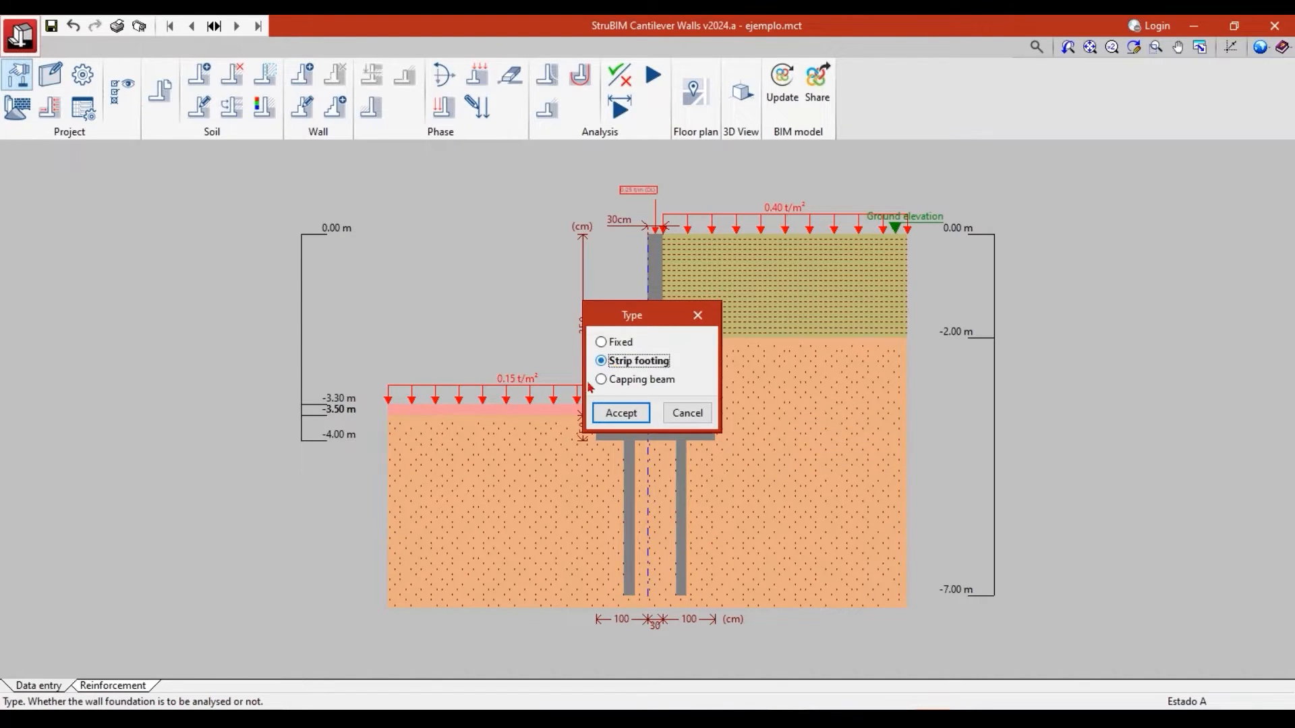
click(620, 413)
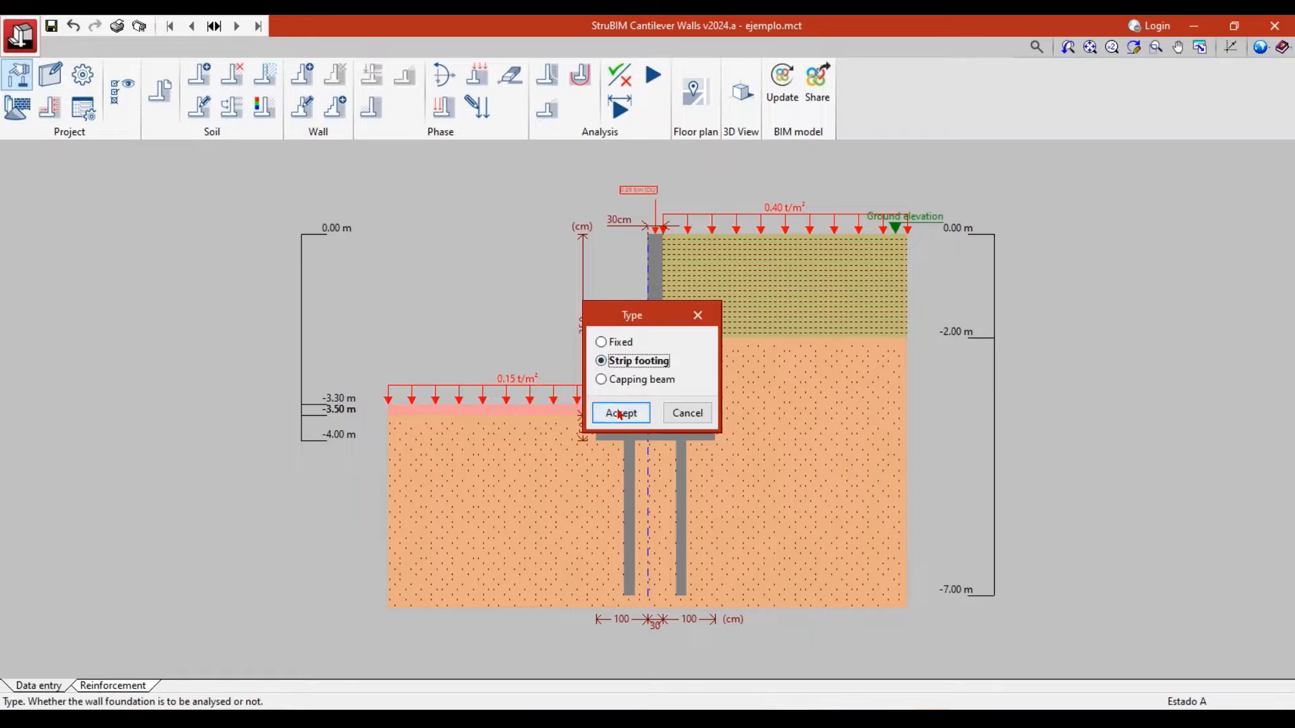
Review the project's concrete, steel, environment and cover settings in the materials data and accept them.
click(16, 109)
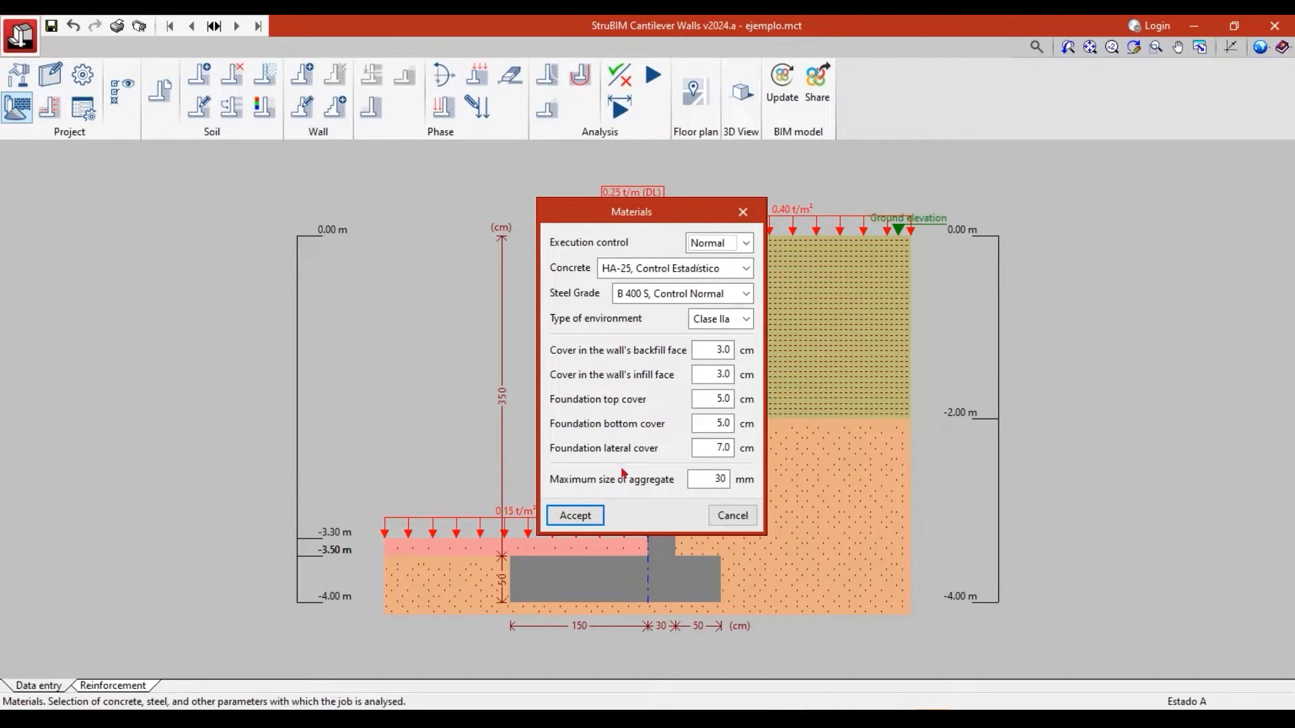
click(587, 513)
click(576, 516)
Compare the Backfill, Infill and Without level options for the wall level in the general data, and accept Infill.
click(52, 80)
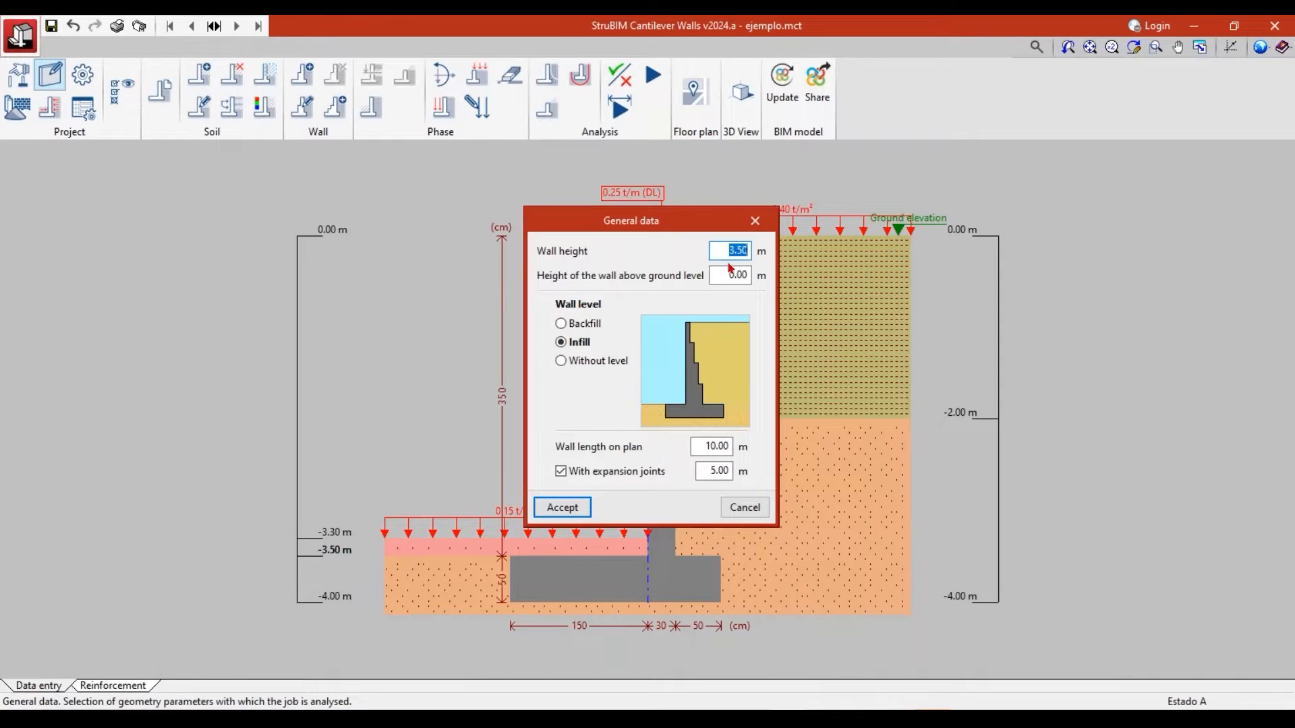
click(562, 324)
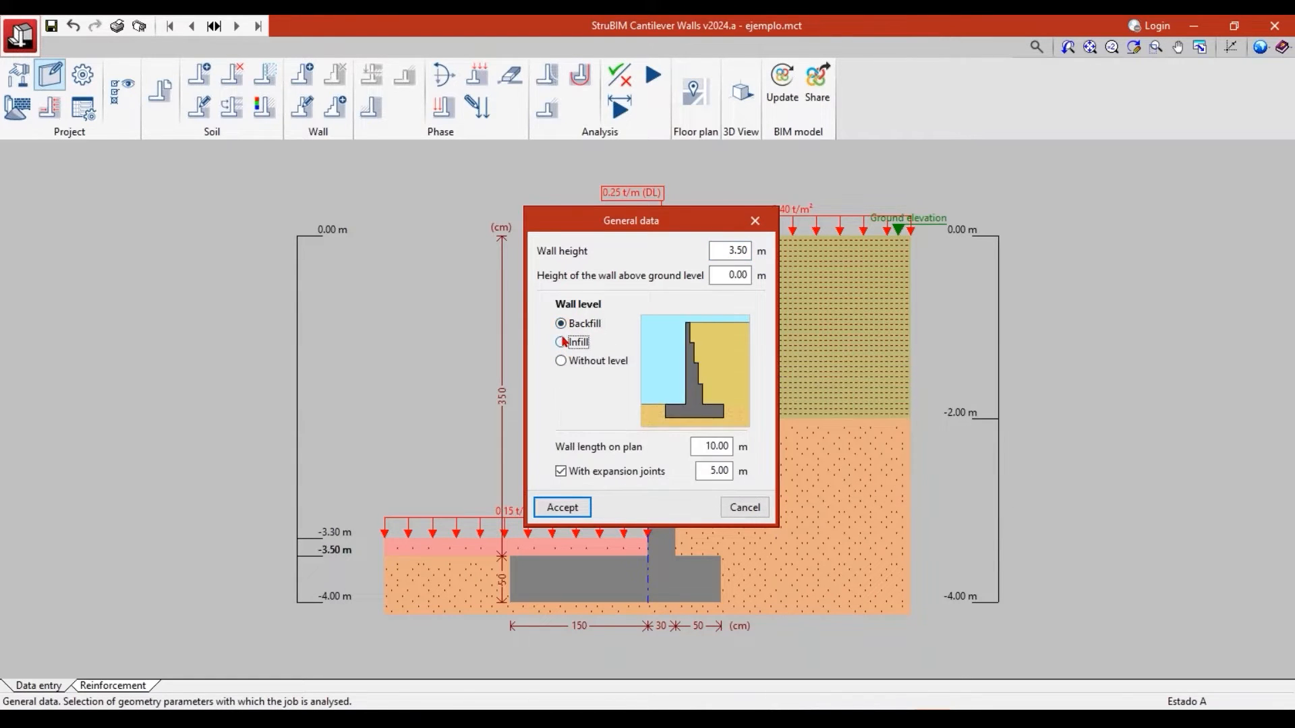
click(563, 342)
click(561, 361)
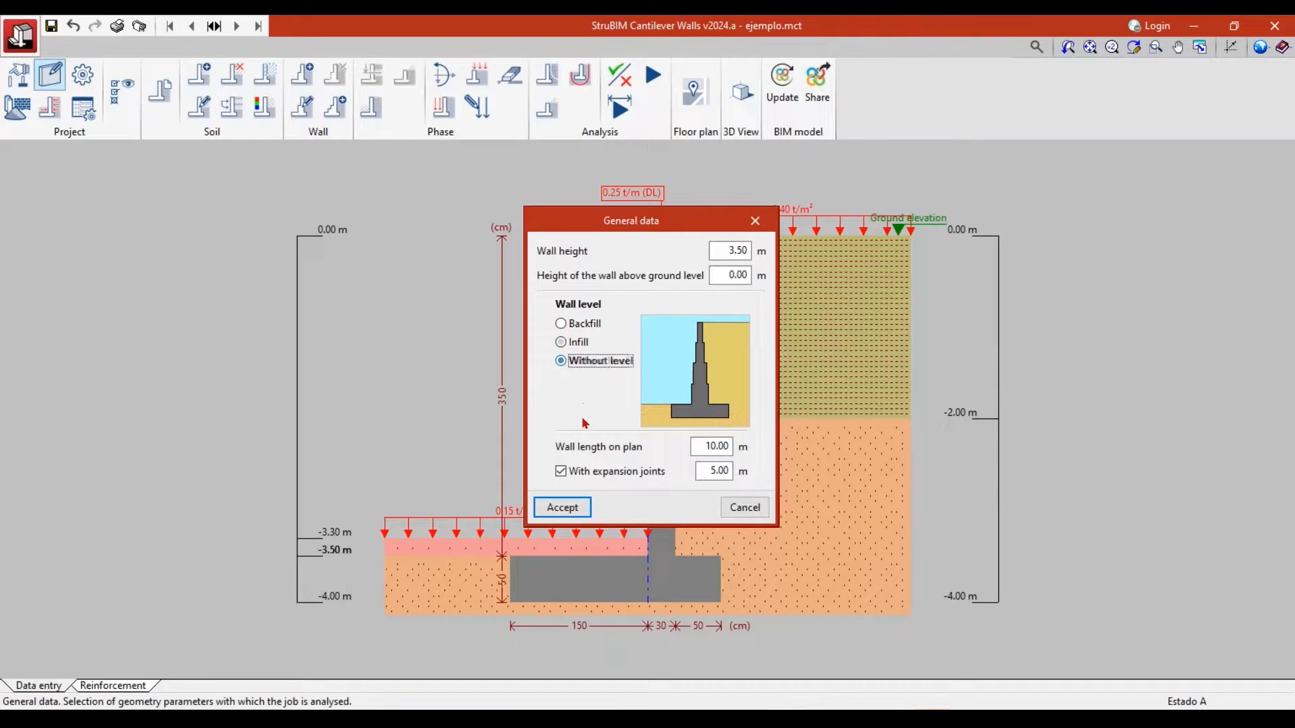
click(561, 343)
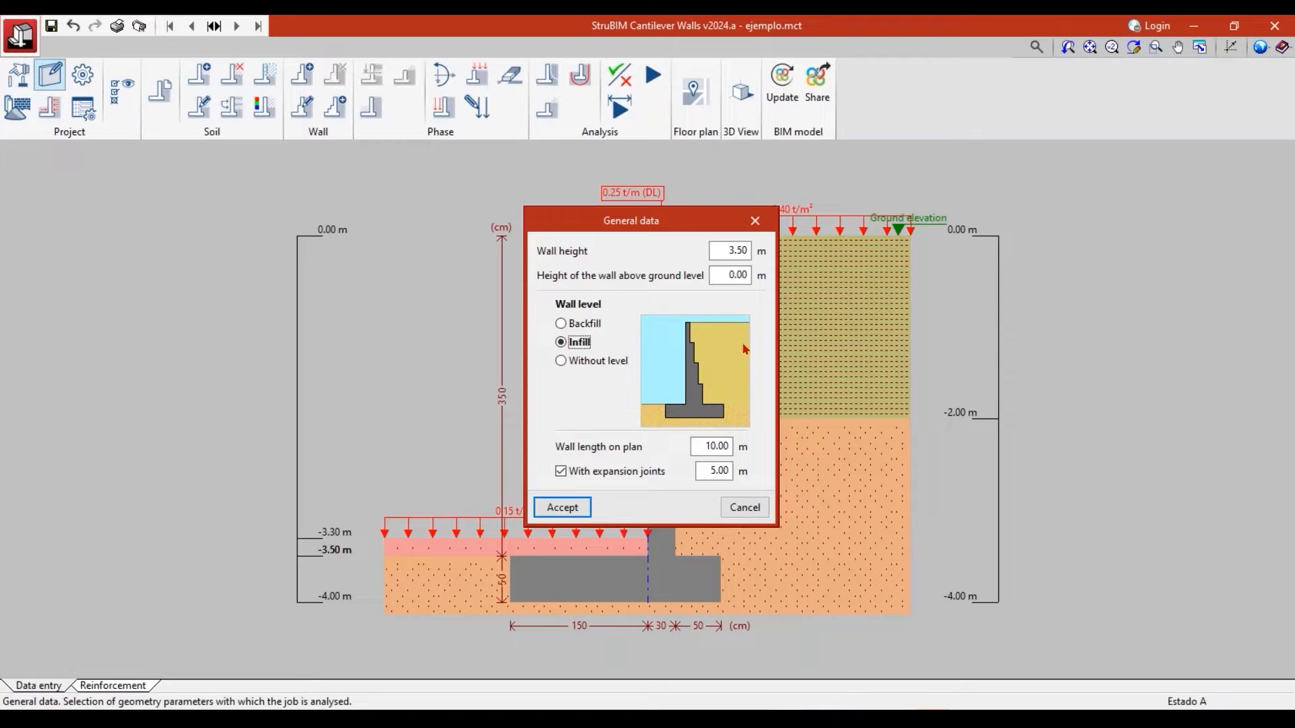
click(567, 509)
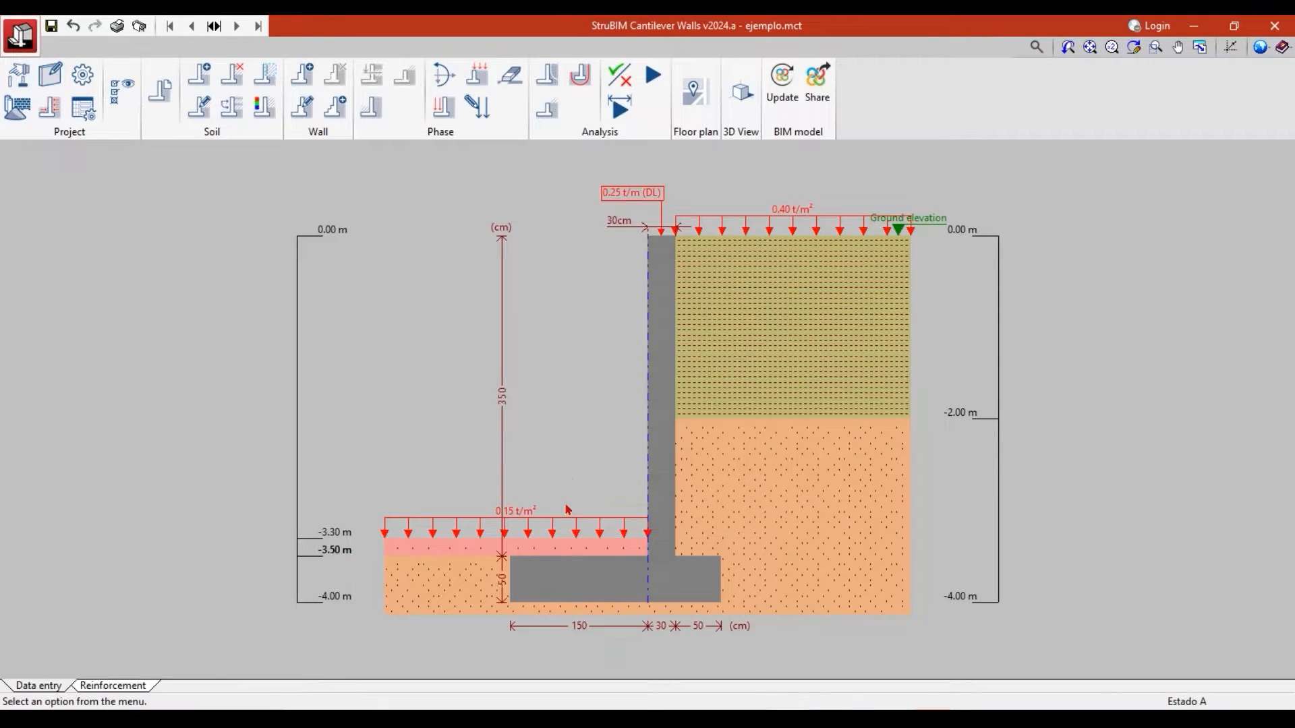
Examine the seismic acceleration and lateral pressure options of the loads, leaving seismic acceleration disabled.
click(54, 116)
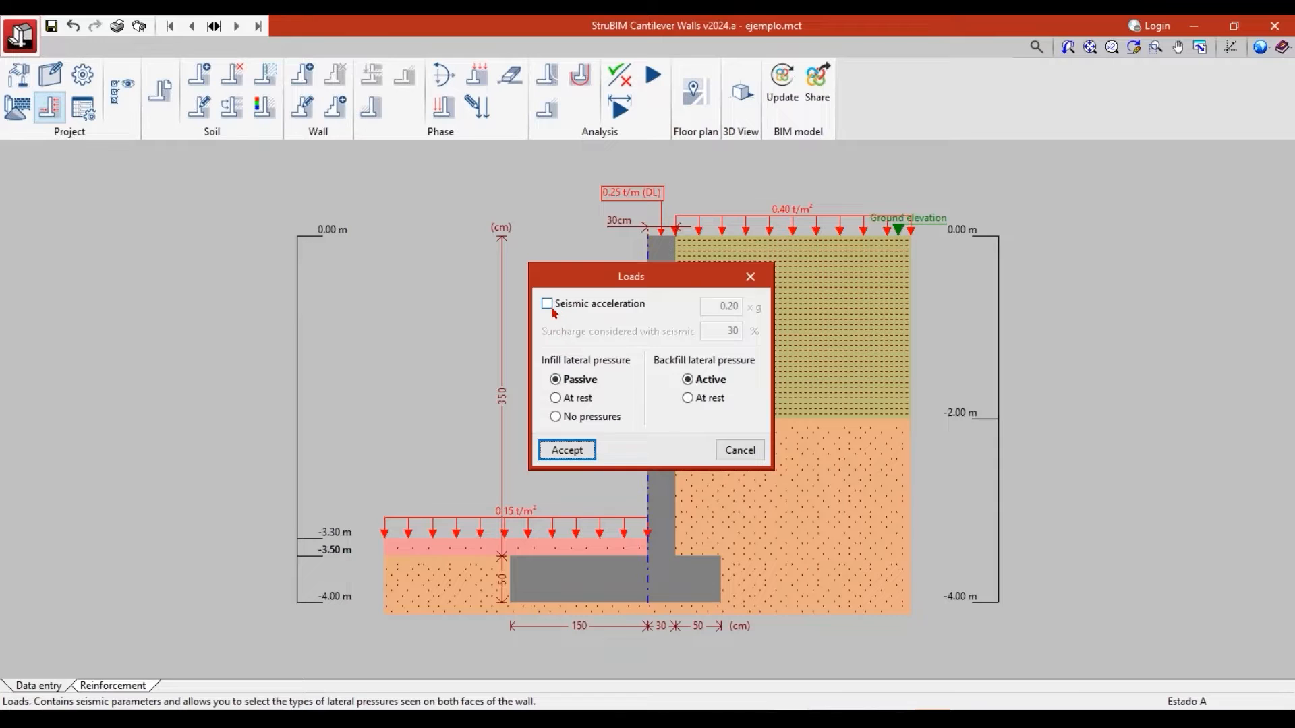
mouse_move(546, 306)
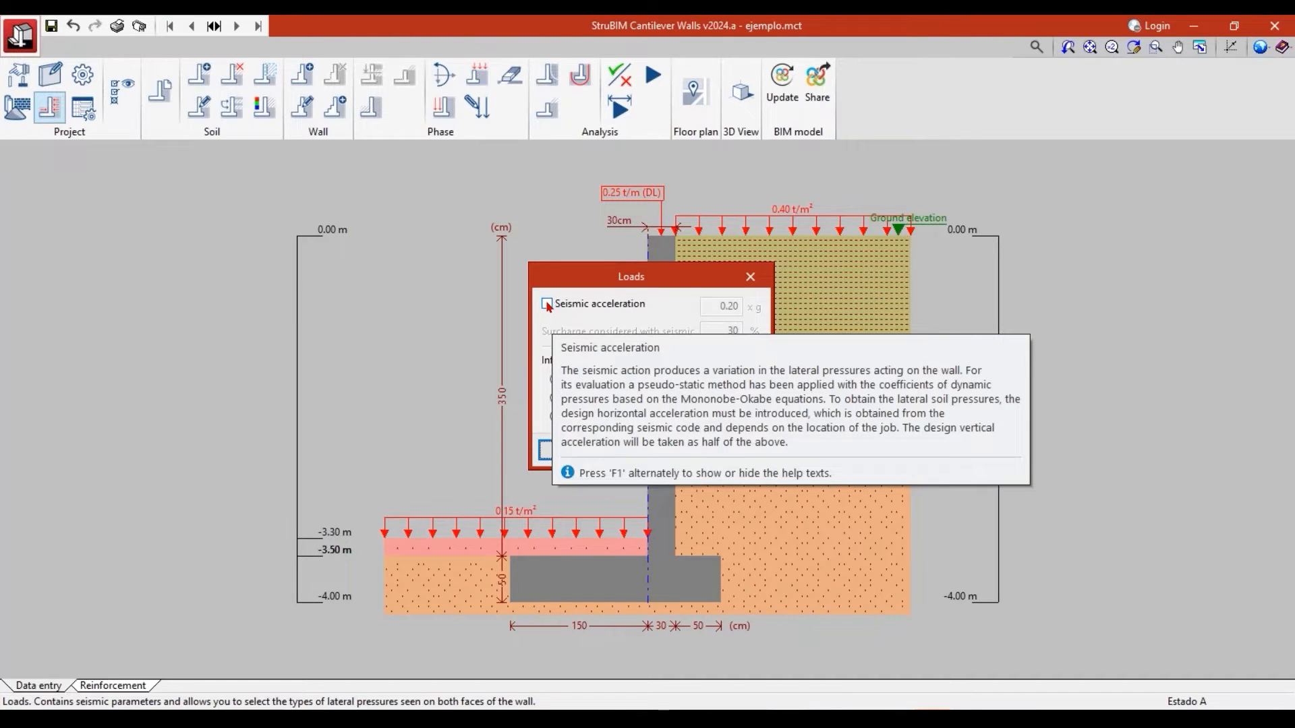
click(547, 304)
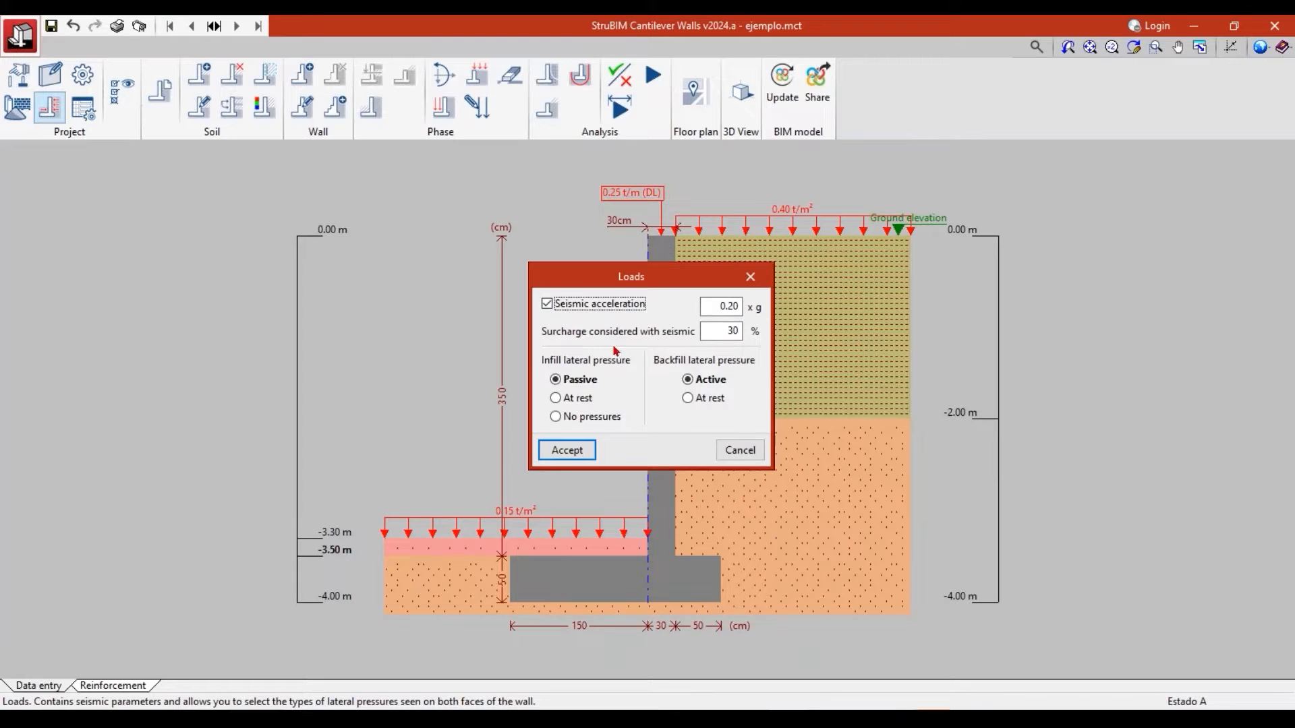
click(547, 305)
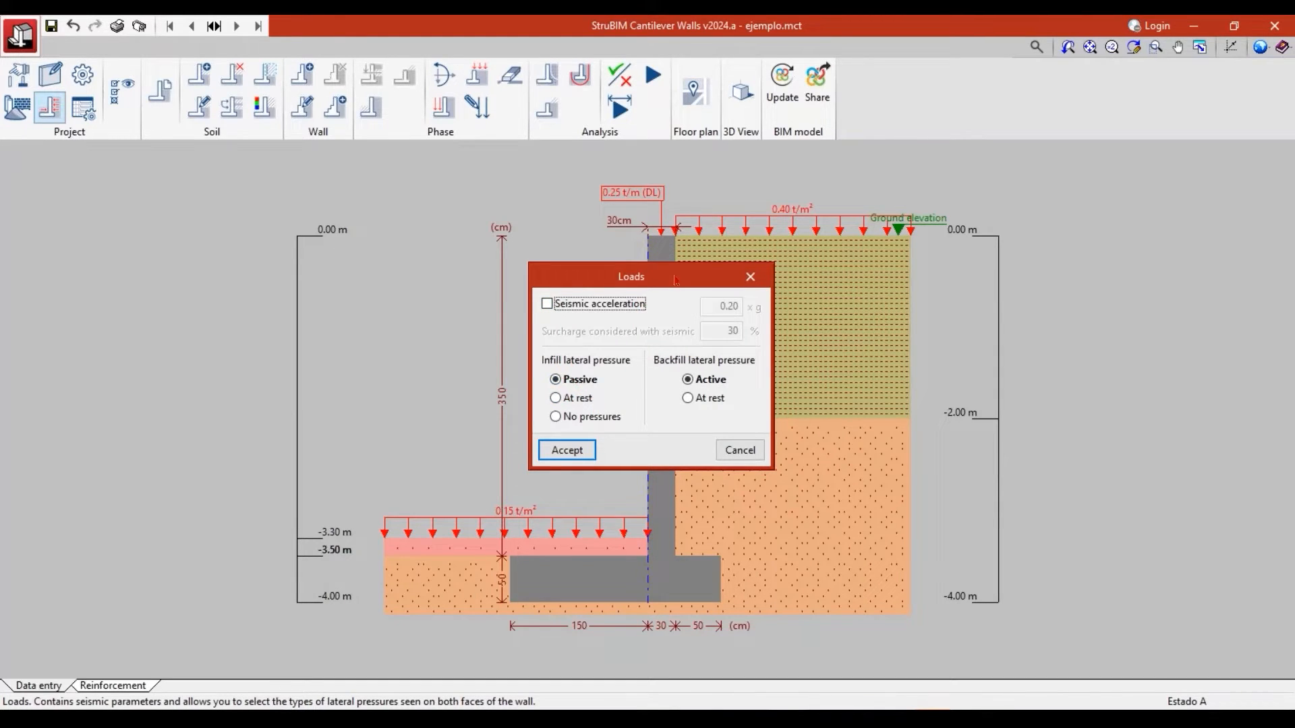
drag(669, 279, 701, 244)
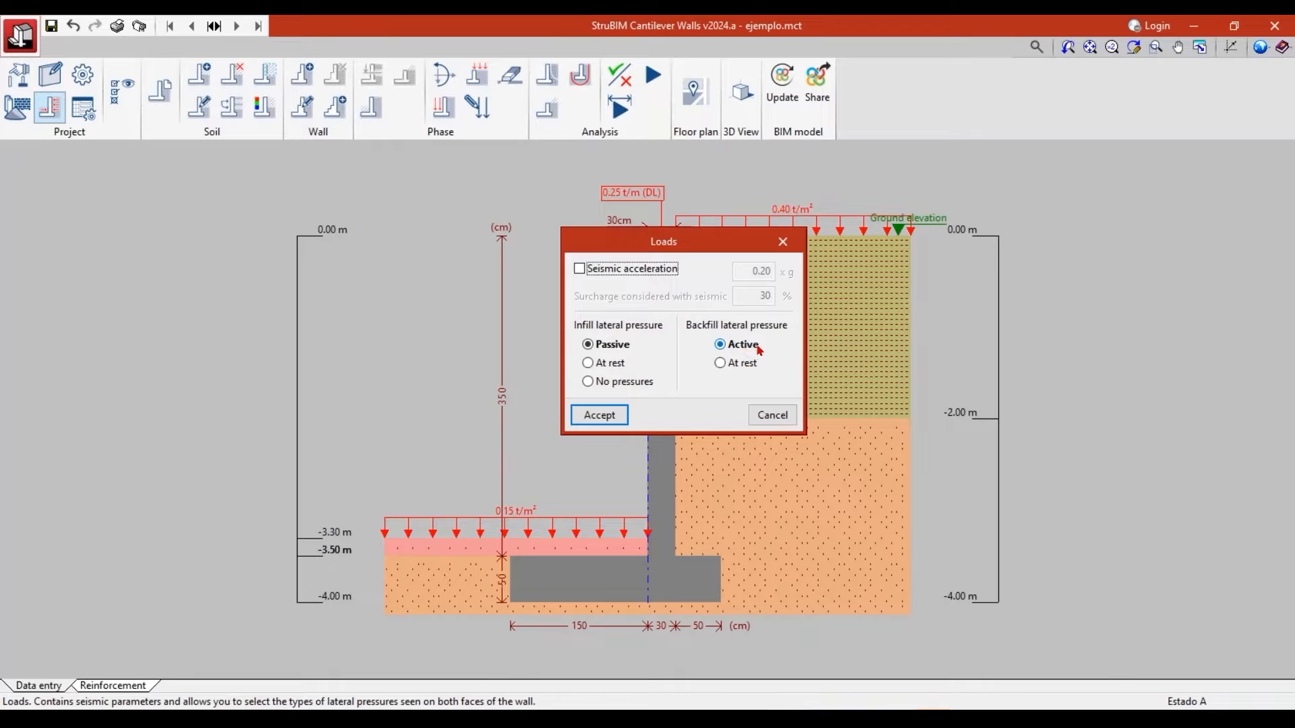
click(782, 242)
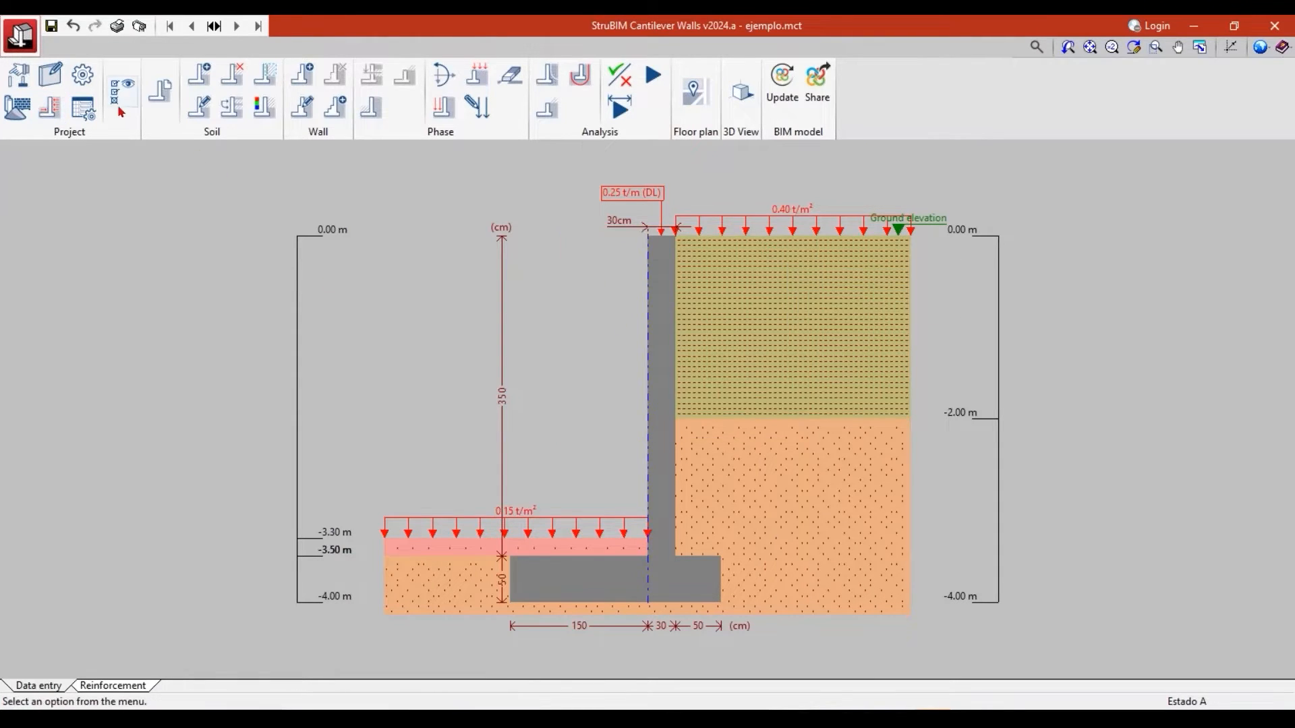
Import the typical safety factors of the CTE DB-SE C (Spain) code into the analysis options.
click(84, 77)
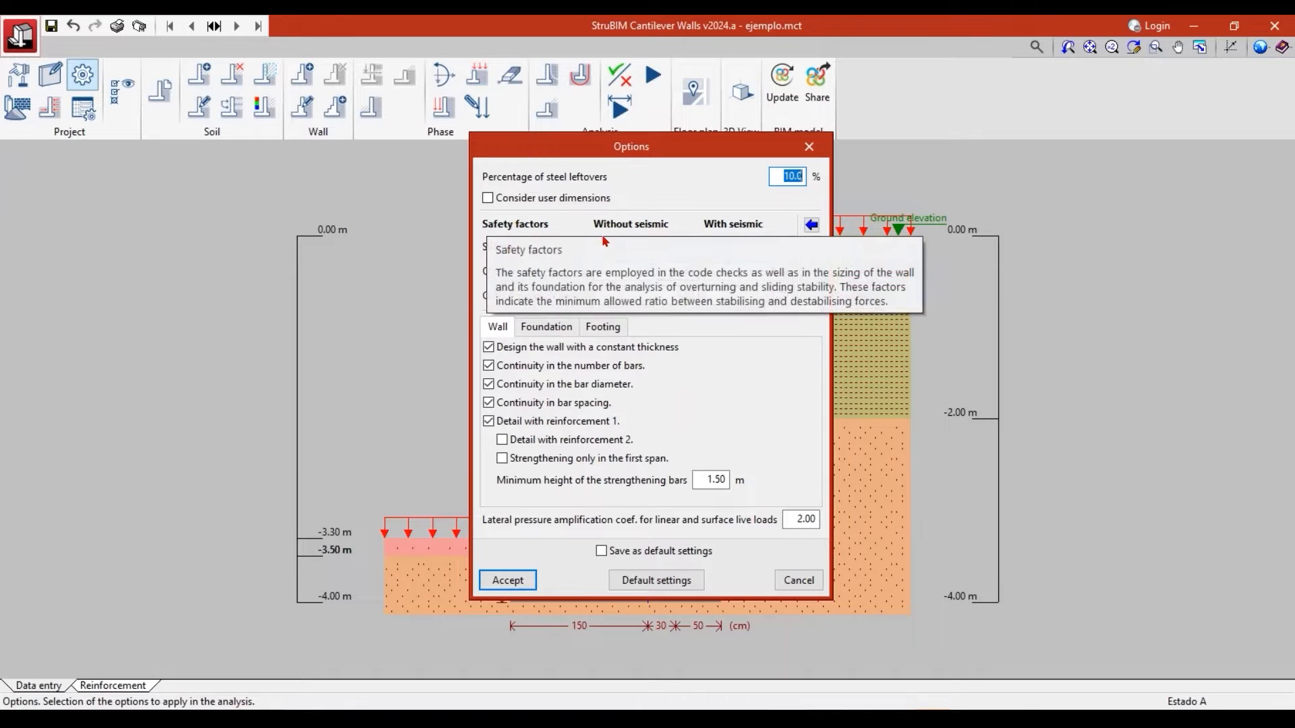
click(813, 227)
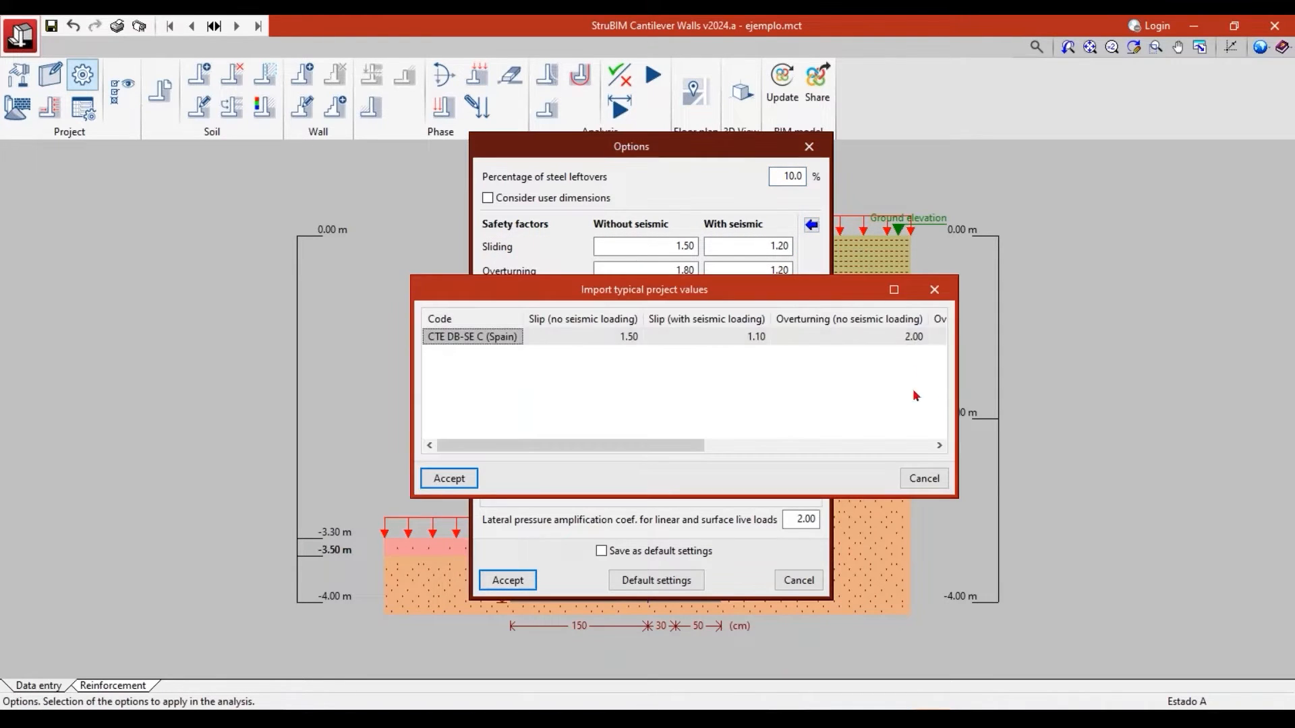
drag(957, 394, 1294, 395)
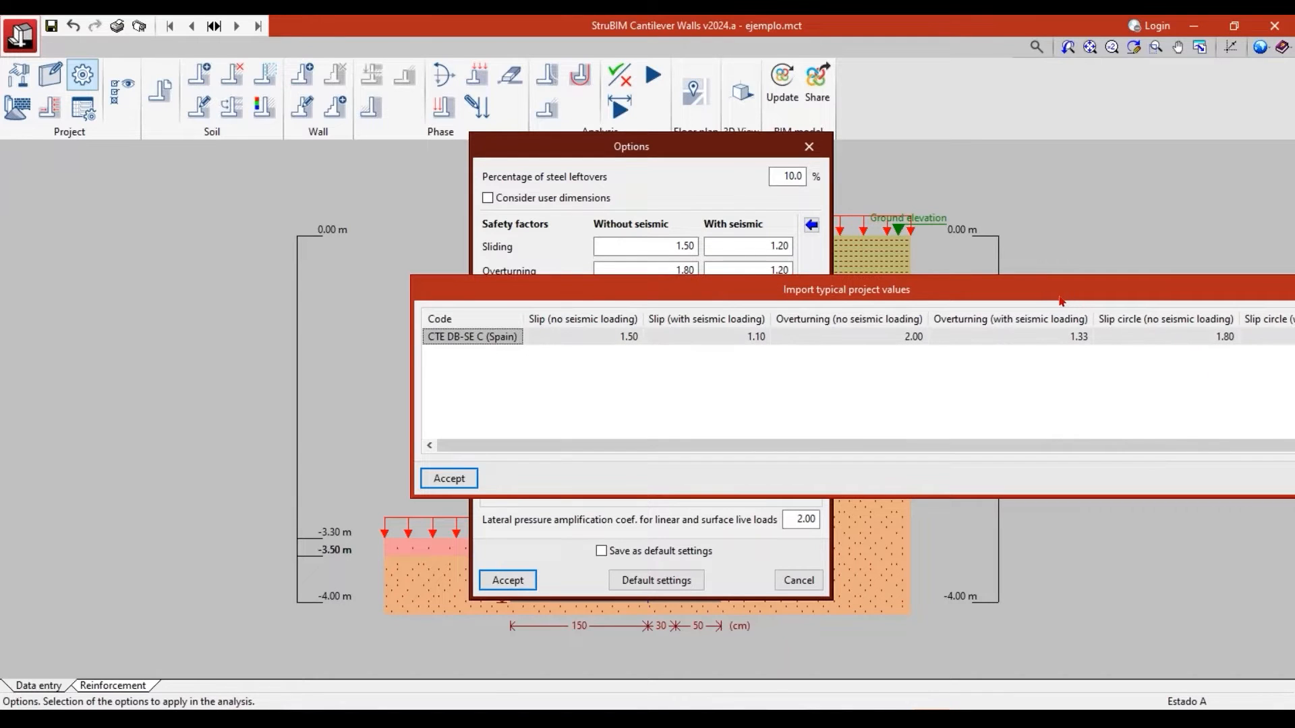
drag(1061, 300, 686, 219)
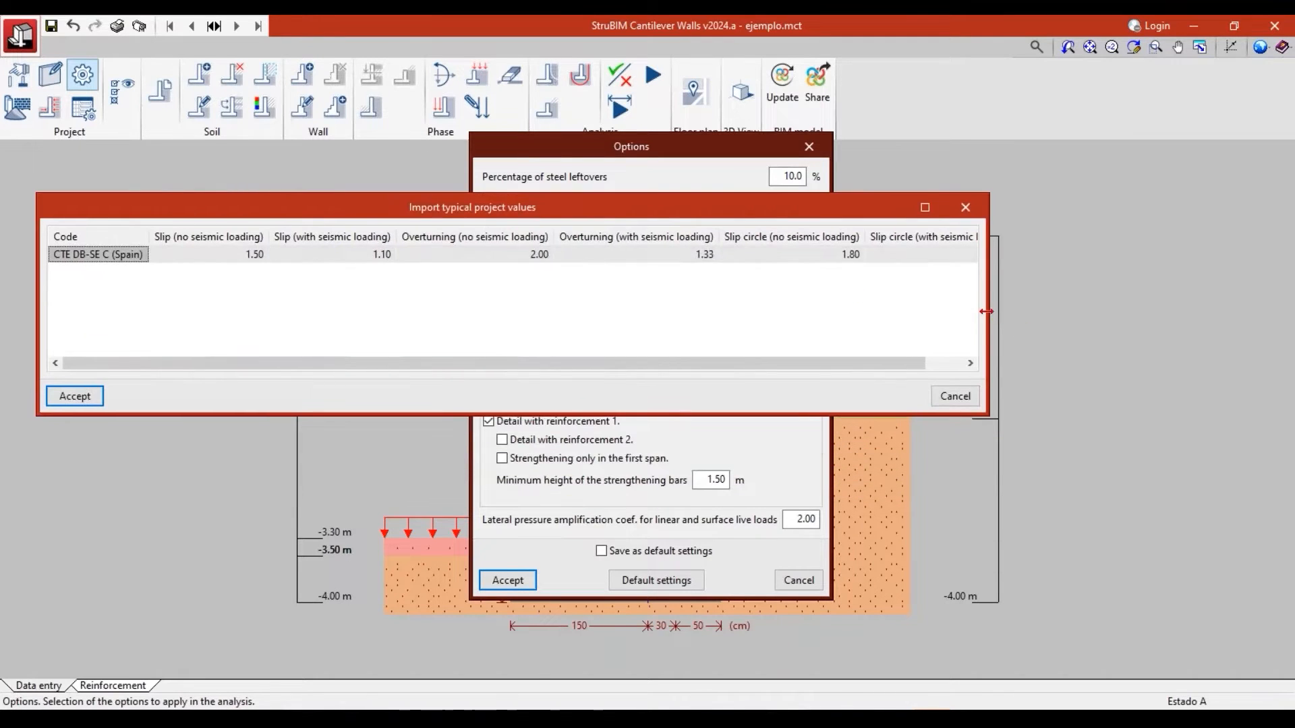
drag(986, 312, 1200, 304)
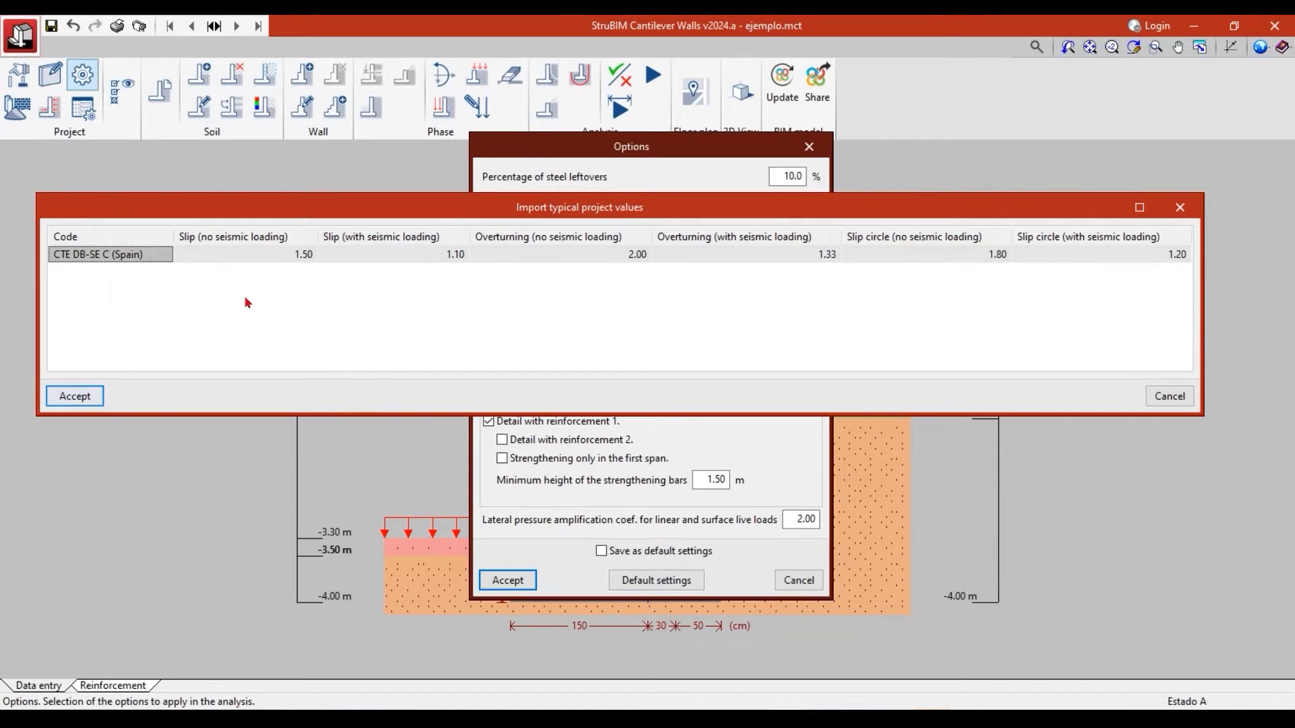
click(75, 396)
Review the wall, foundation and footing design options and accept the analysis options.
click(497, 413)
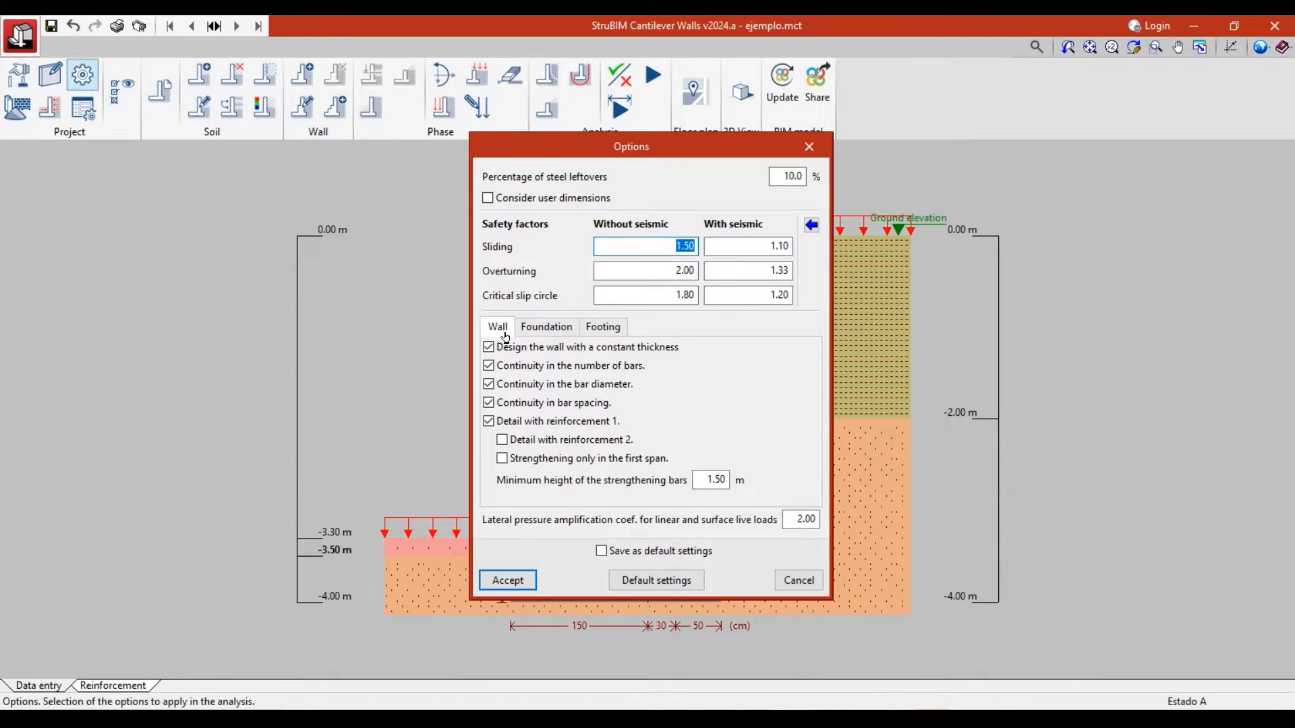
click(535, 330)
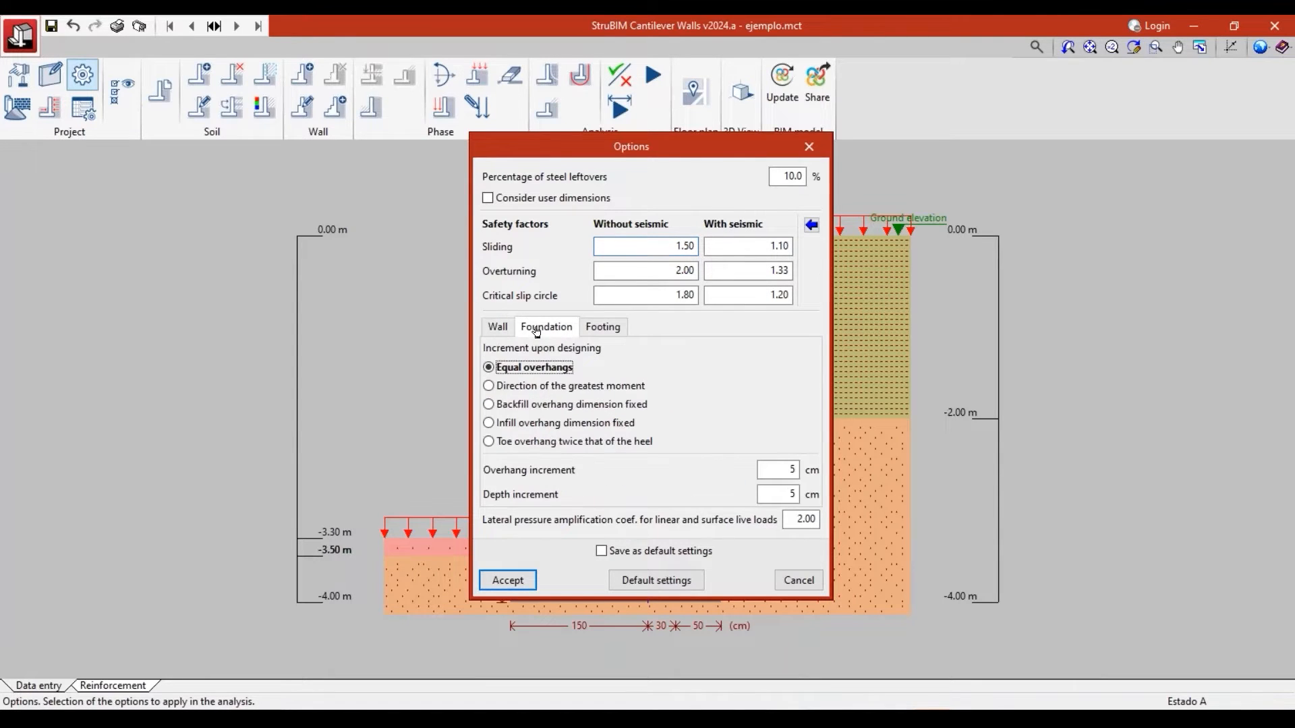
click(610, 330)
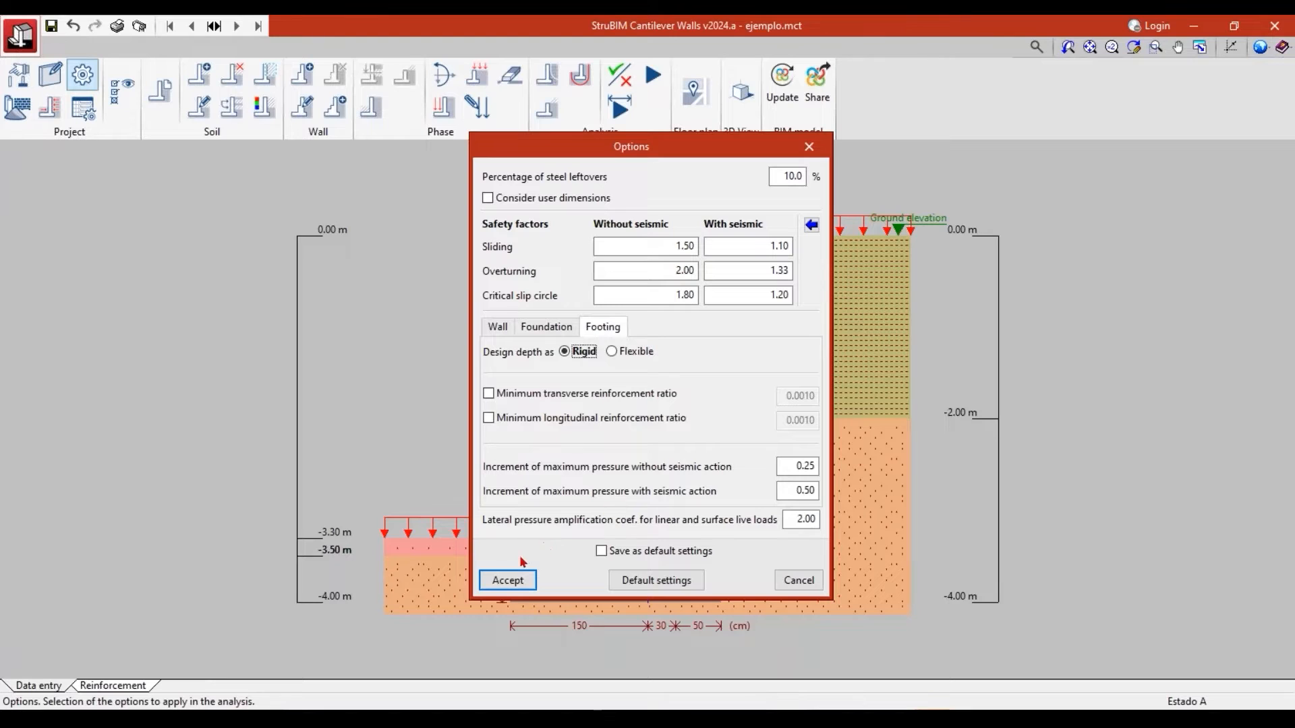
click(502, 579)
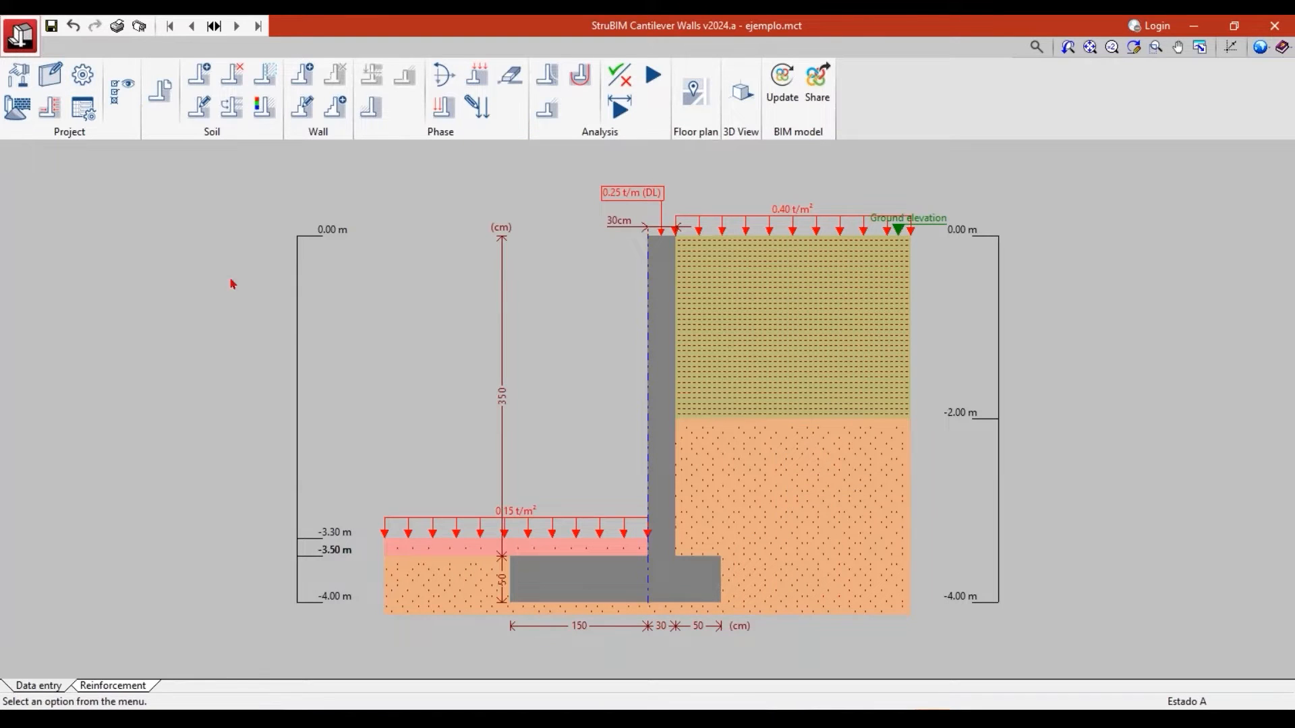
Examine the bar diameters and spacings in the reinforcement table for the vertical backfill face.
click(83, 108)
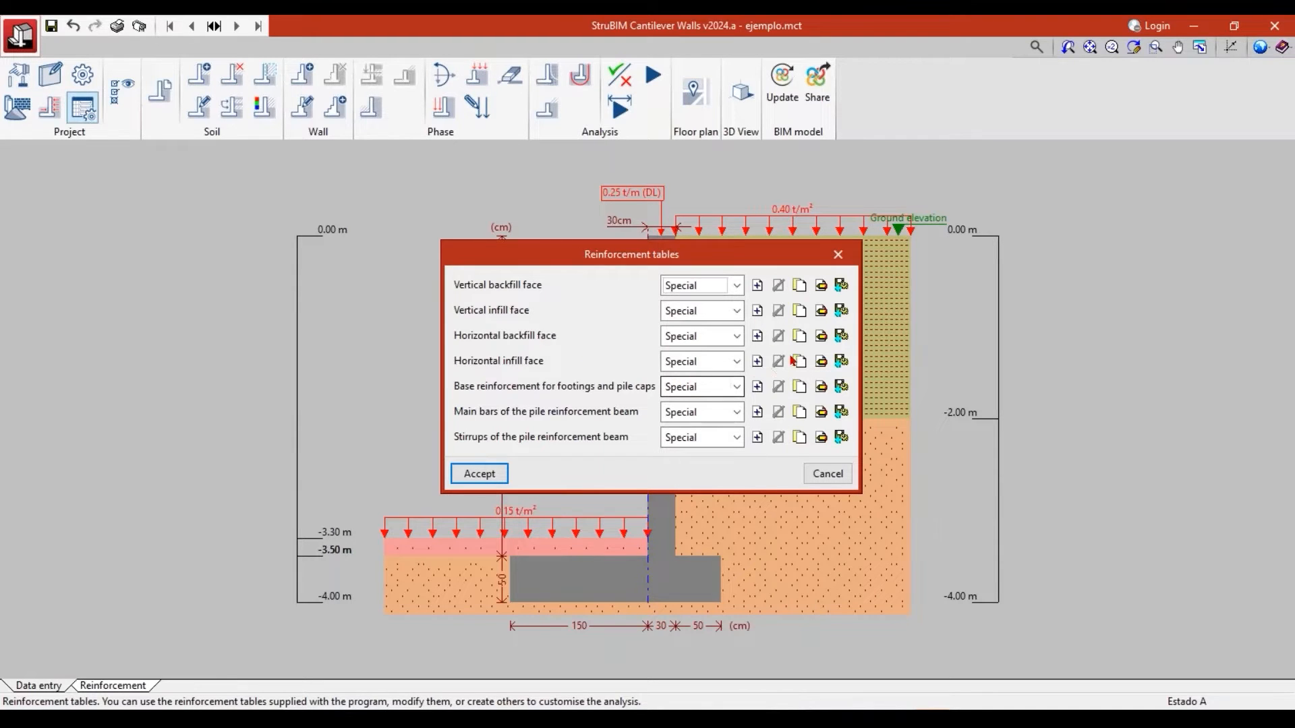
click(822, 286)
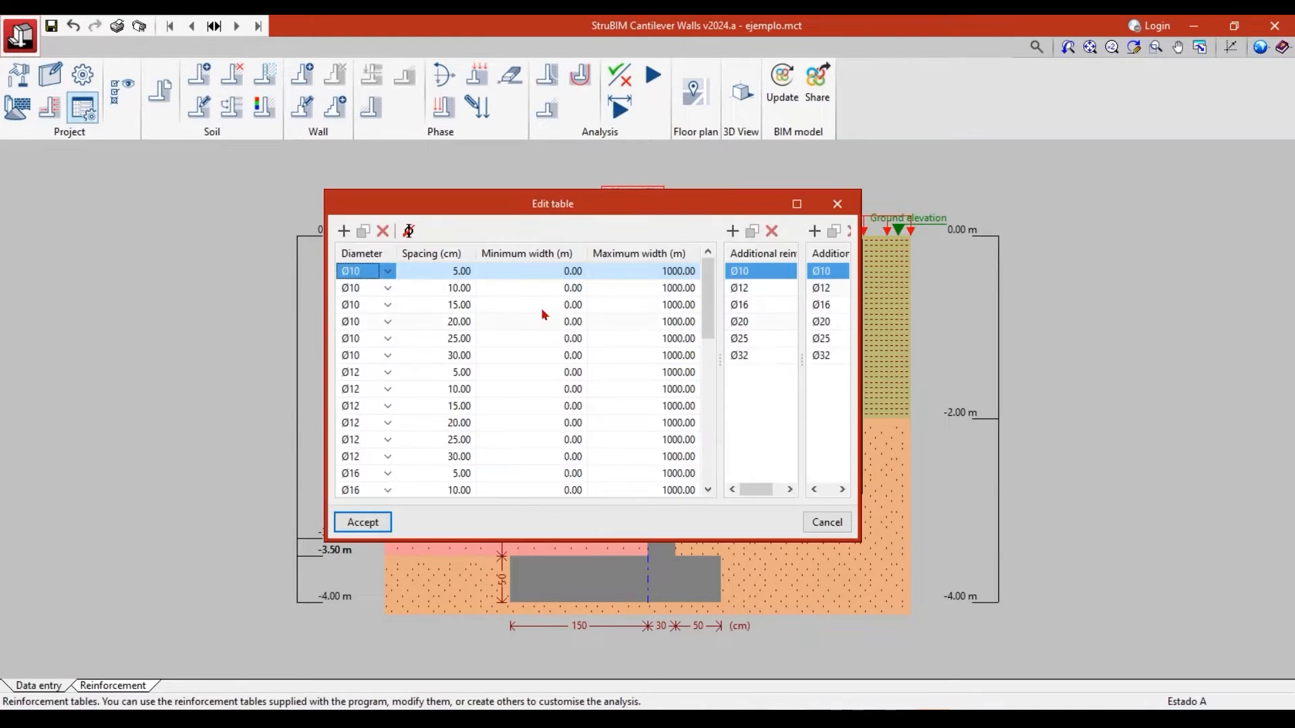
scroll(453, 347, down, 2)
scroll(453, 347, down, 6)
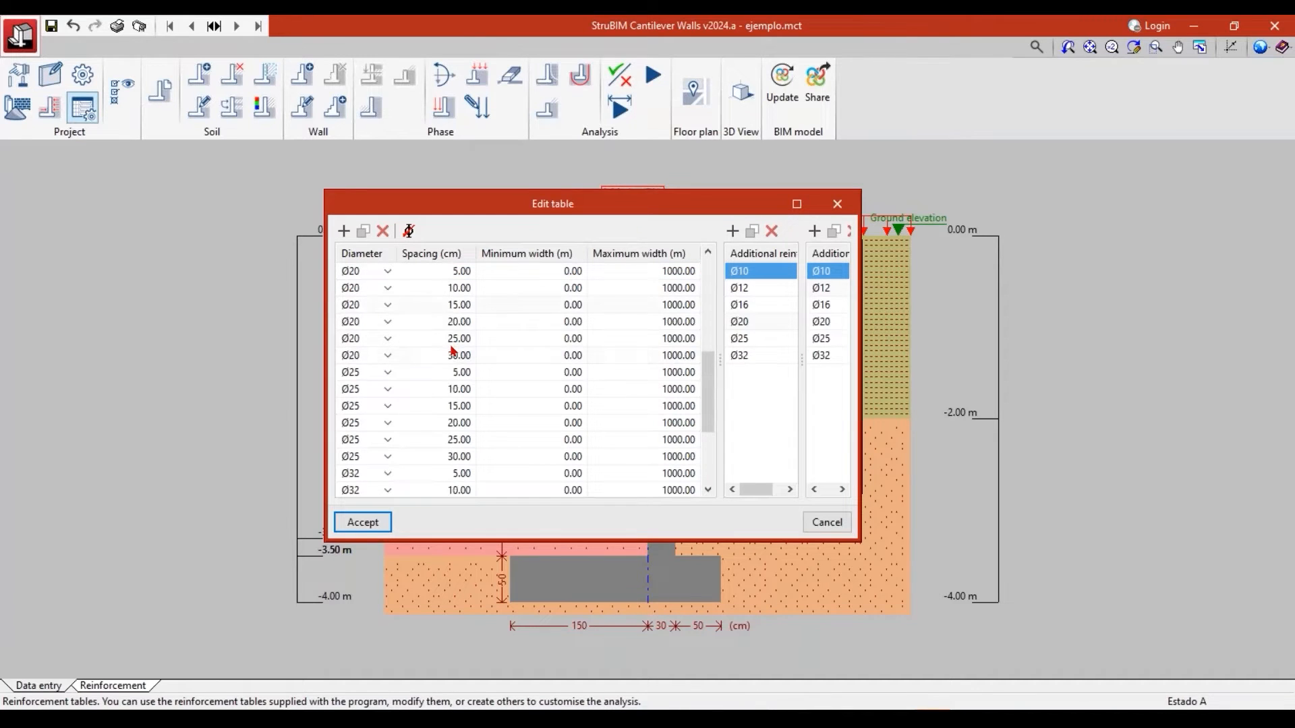
click(838, 205)
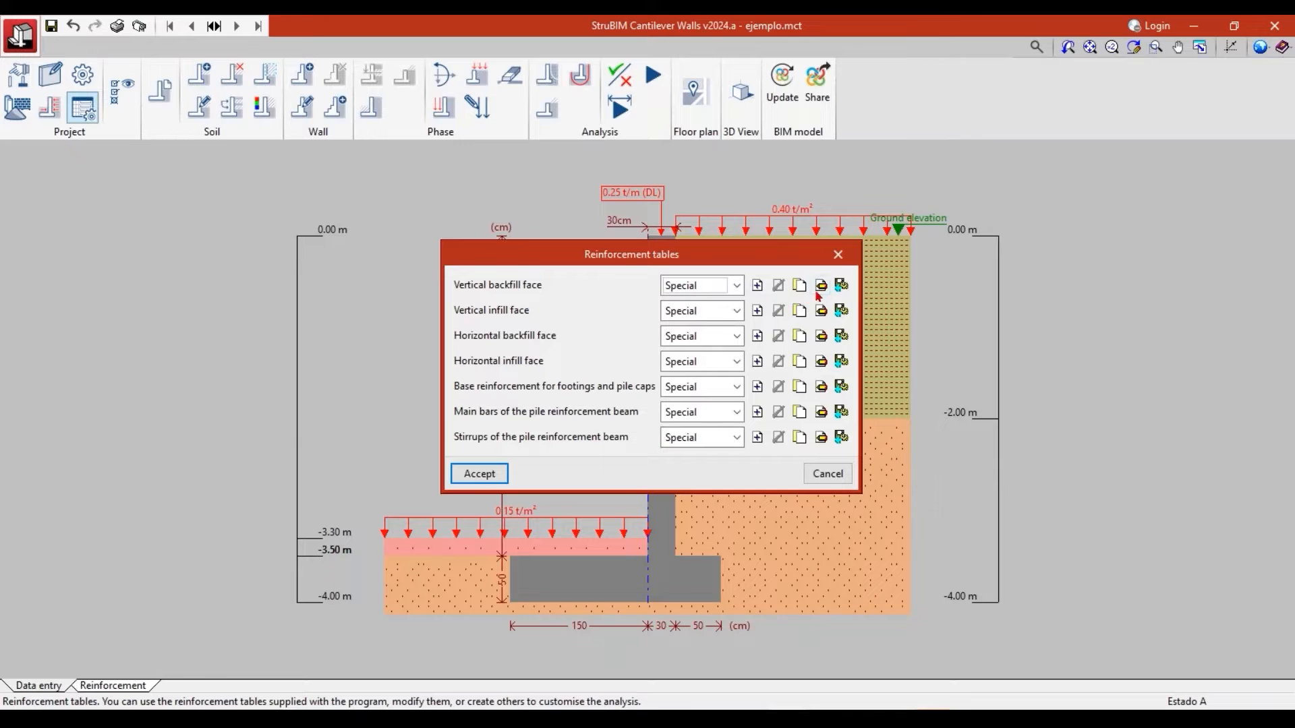
Inspect the blank new-table form for the vertical backfill face and the dimension and soil layer display options, leaving both without changes.
click(757, 286)
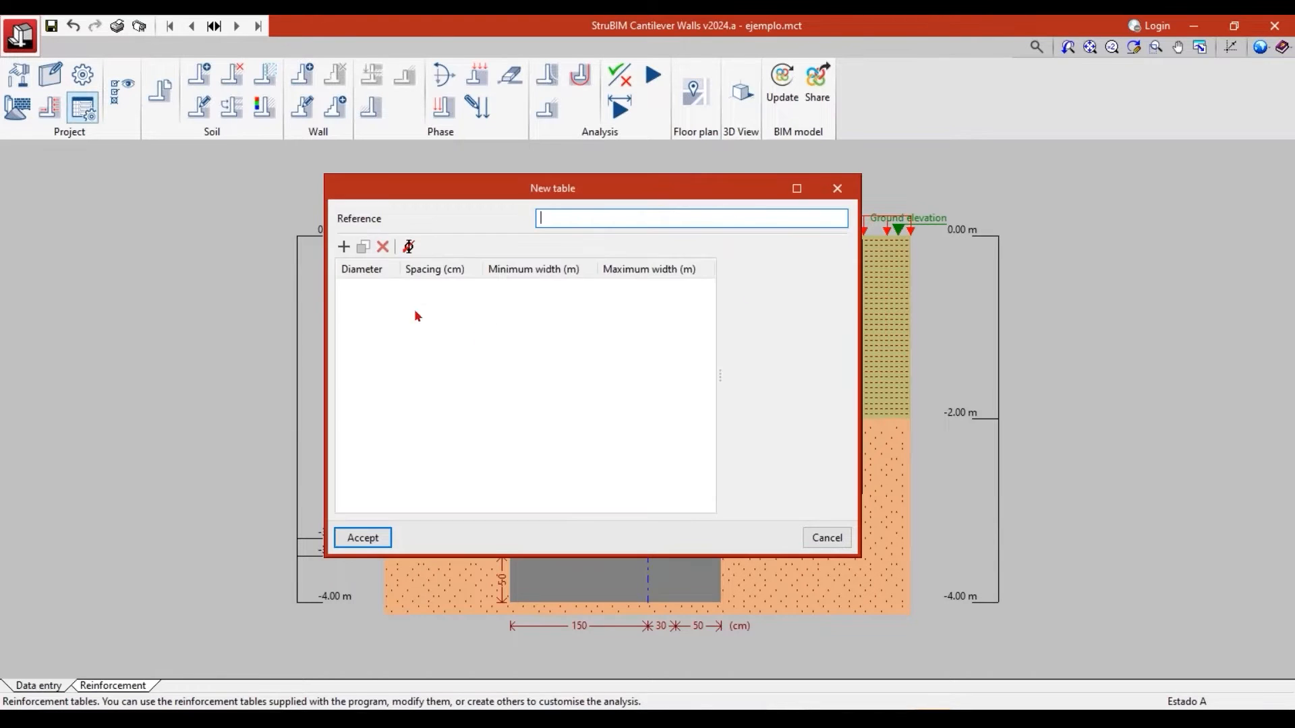
click(834, 193)
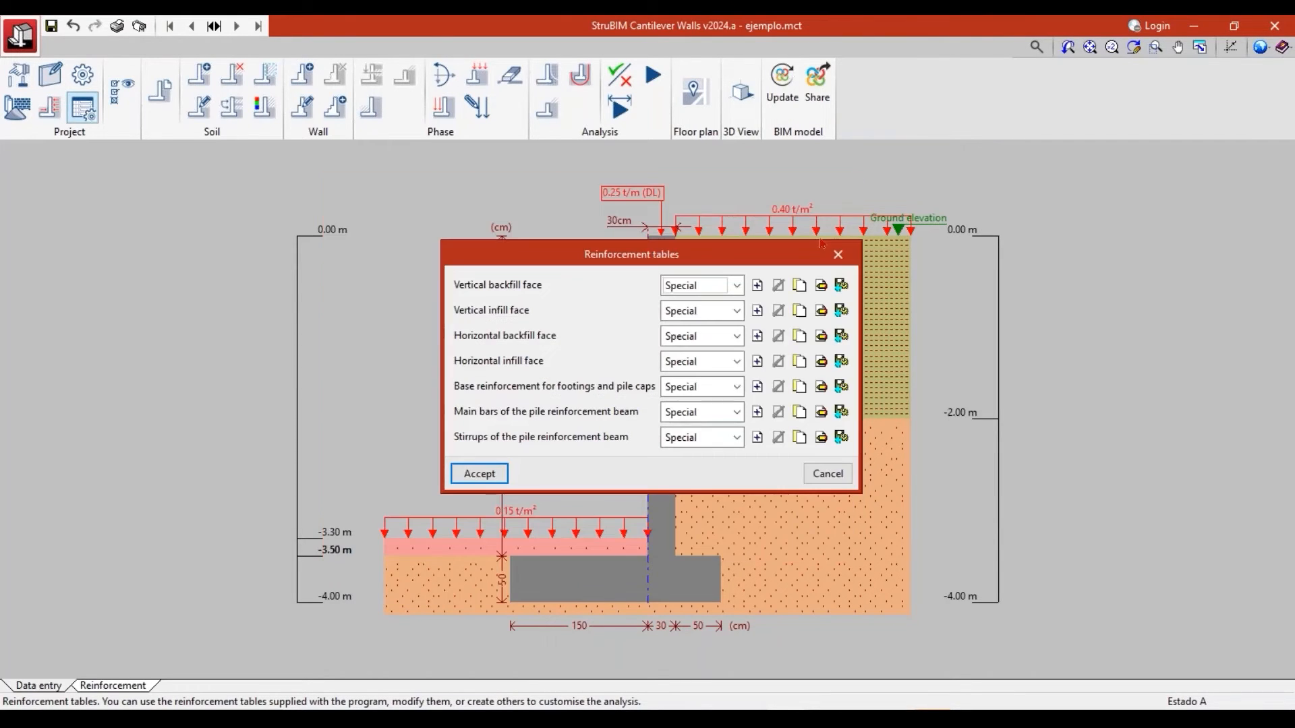
click(827, 474)
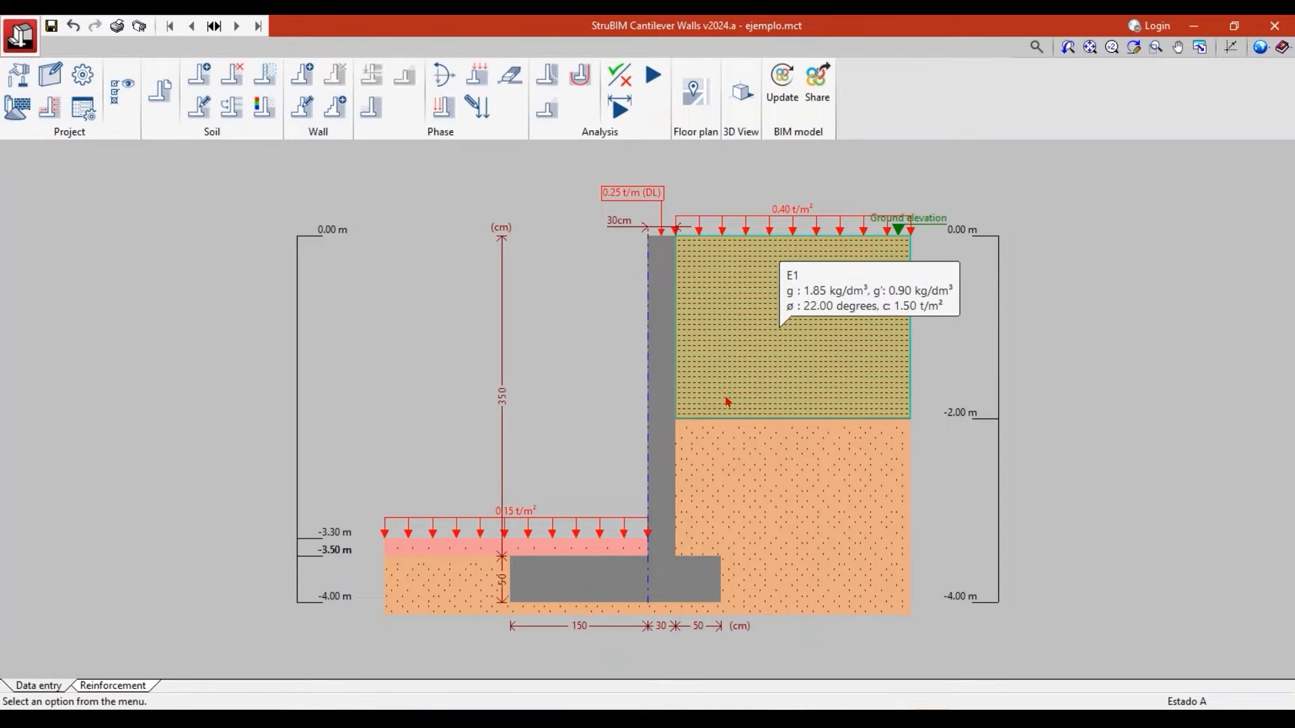
click(122, 91)
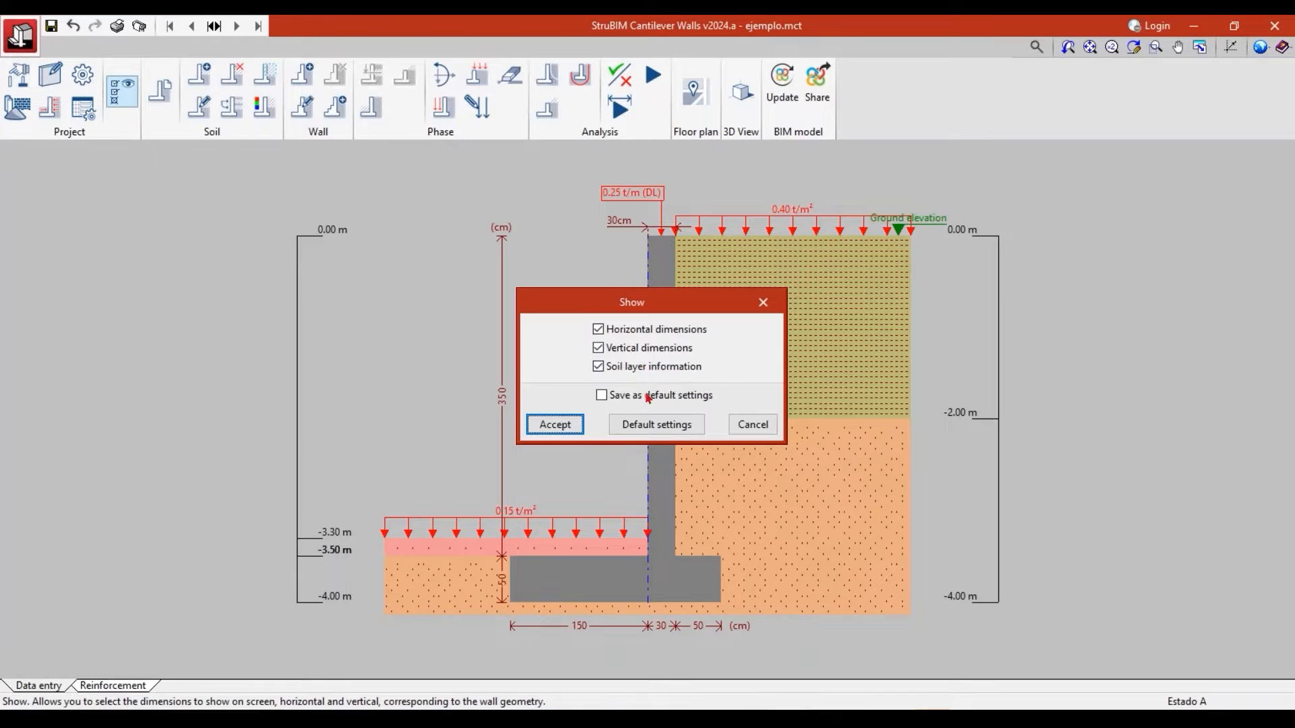
click(765, 304)
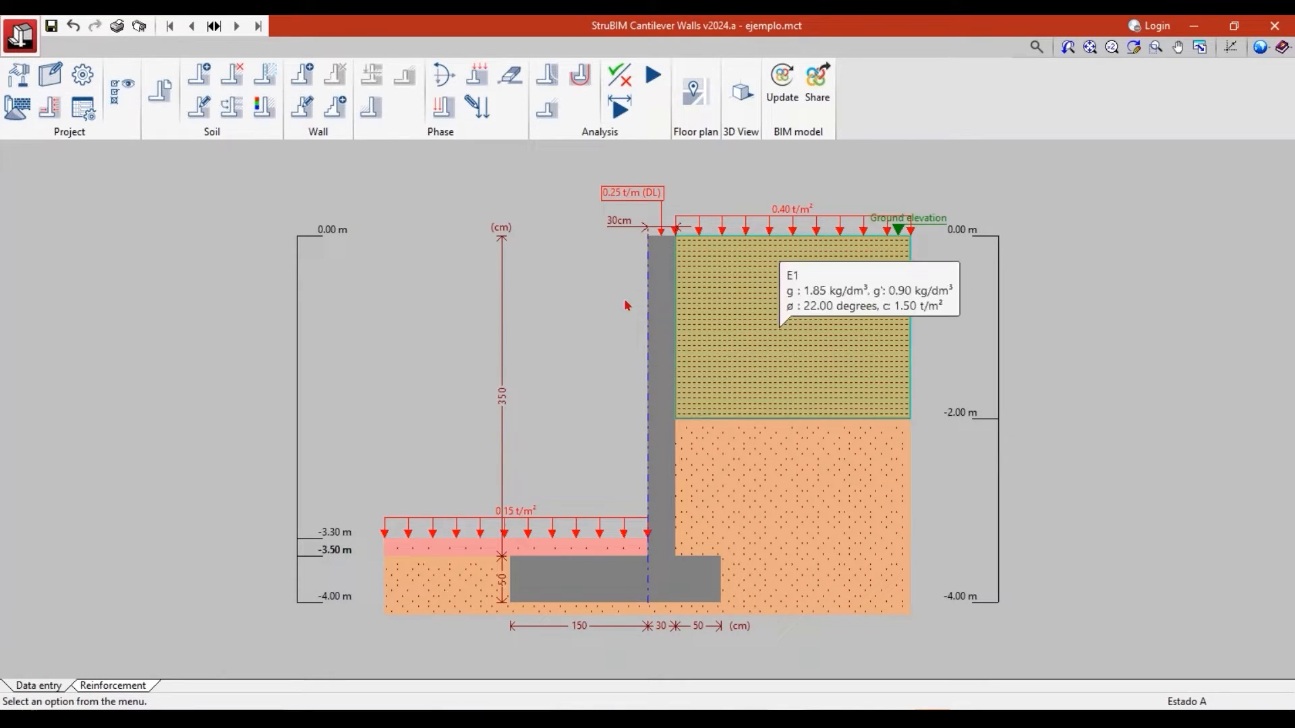
Review the general soil data, try the rock depth option, leave it disabled and accept the data.
click(167, 100)
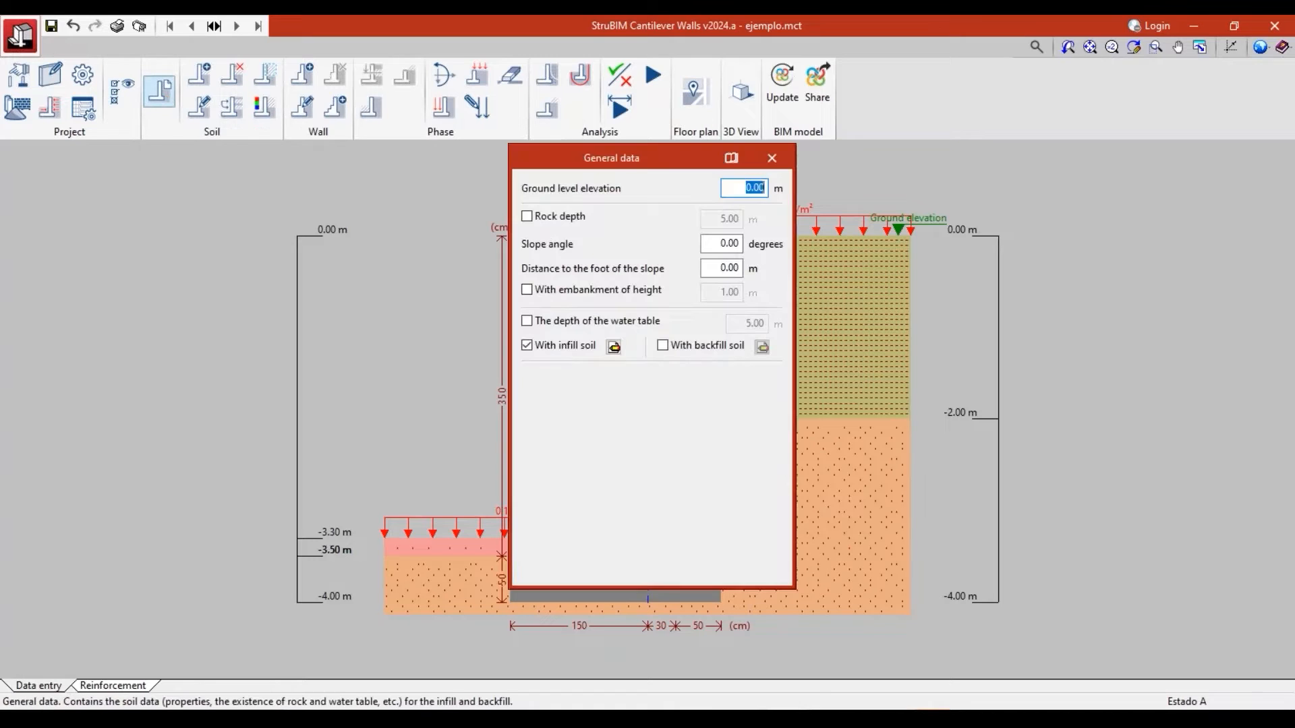
mouse_move(551, 433)
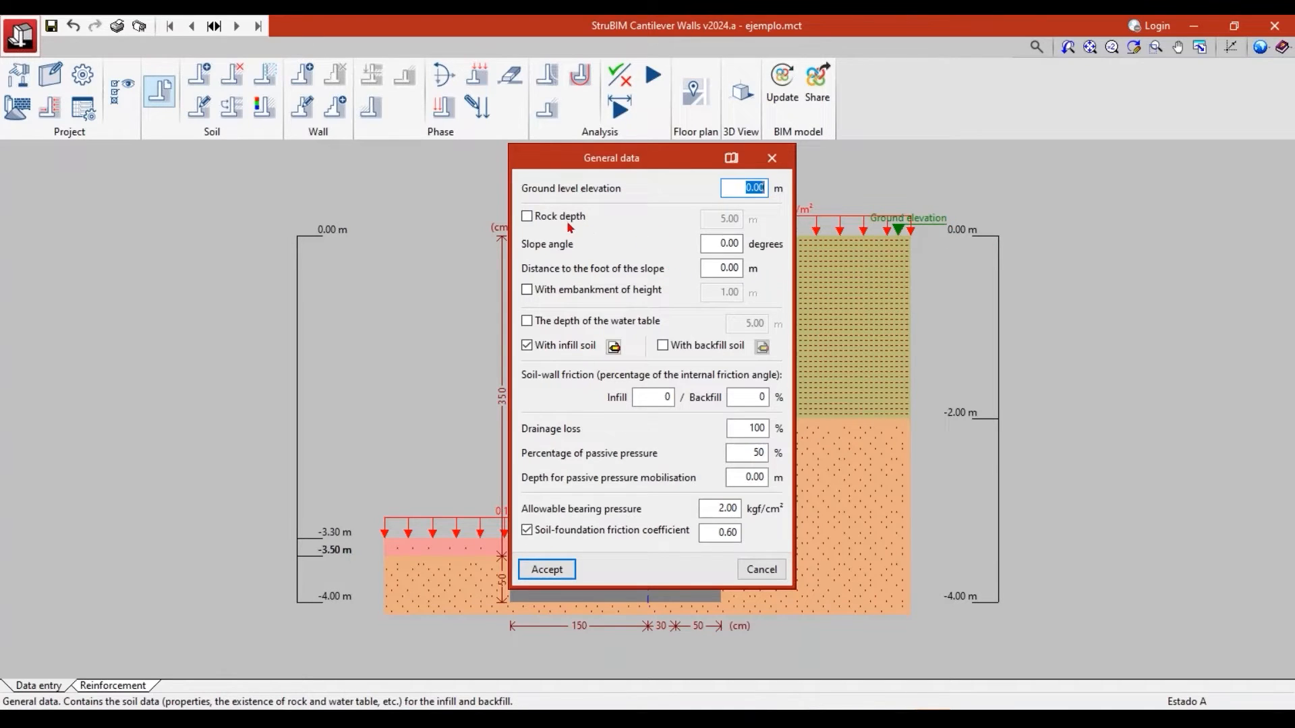
mouse_move(564, 220)
click(556, 219)
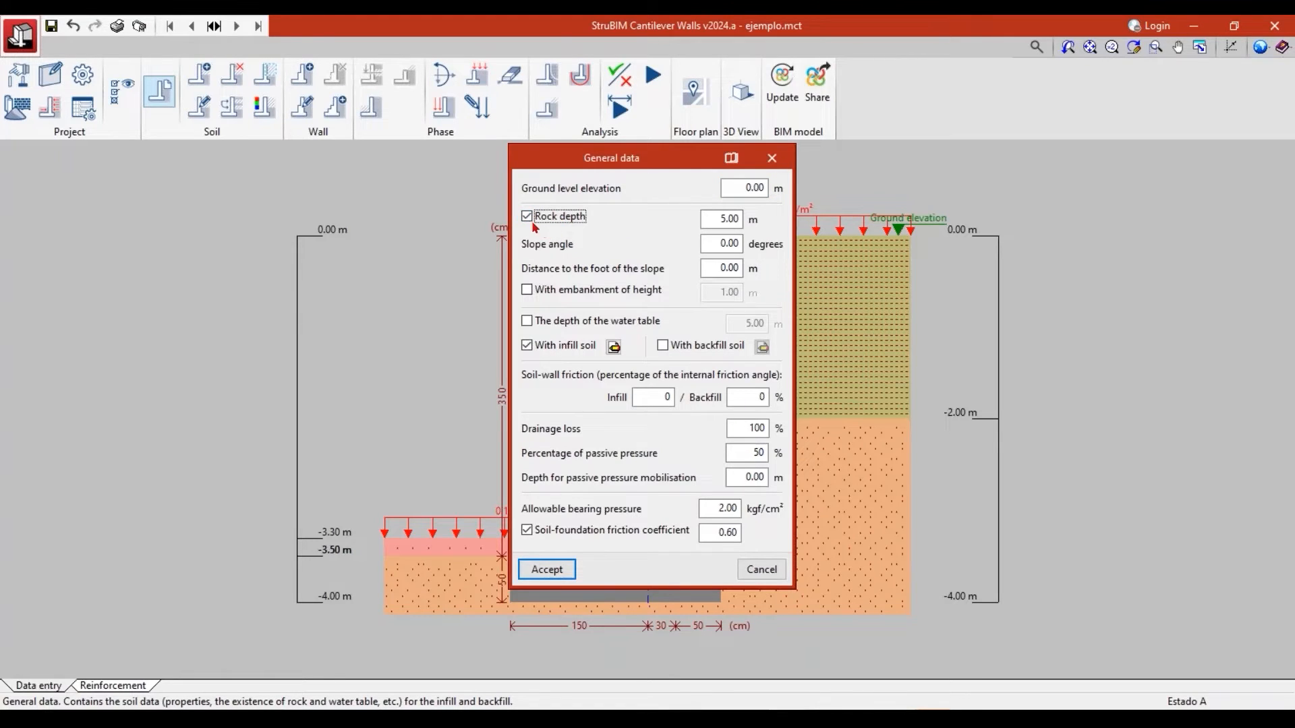
click(526, 216)
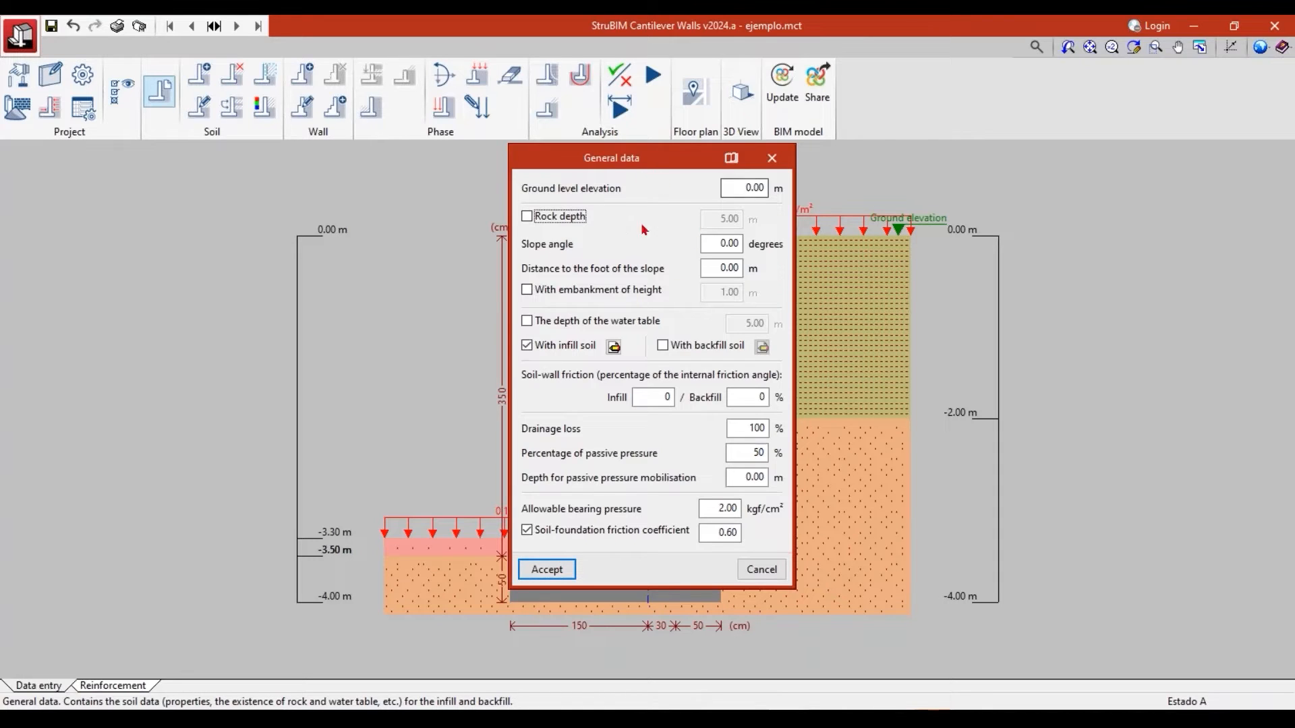
click(528, 219)
click(530, 219)
click(546, 570)
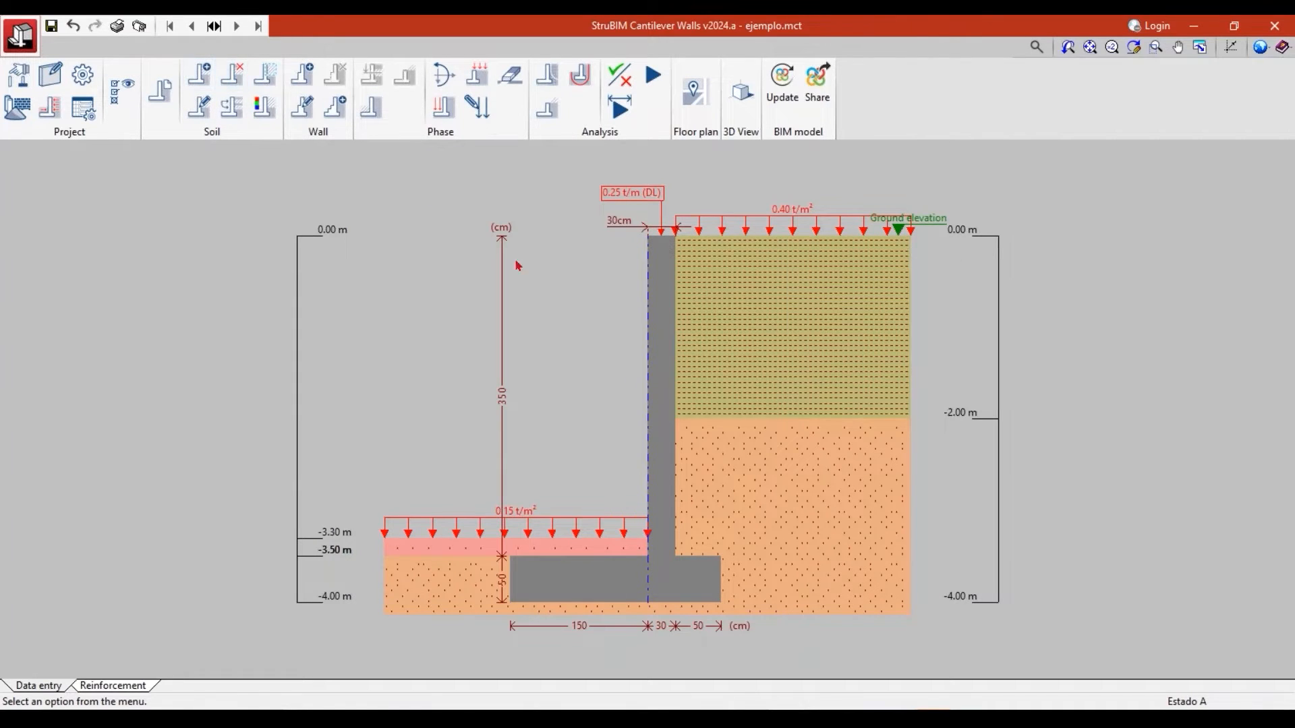
Examine the unit weights, friction angle and cohesion of the upper backfill-side soil layer without editing them.
click(203, 108)
click(772, 308)
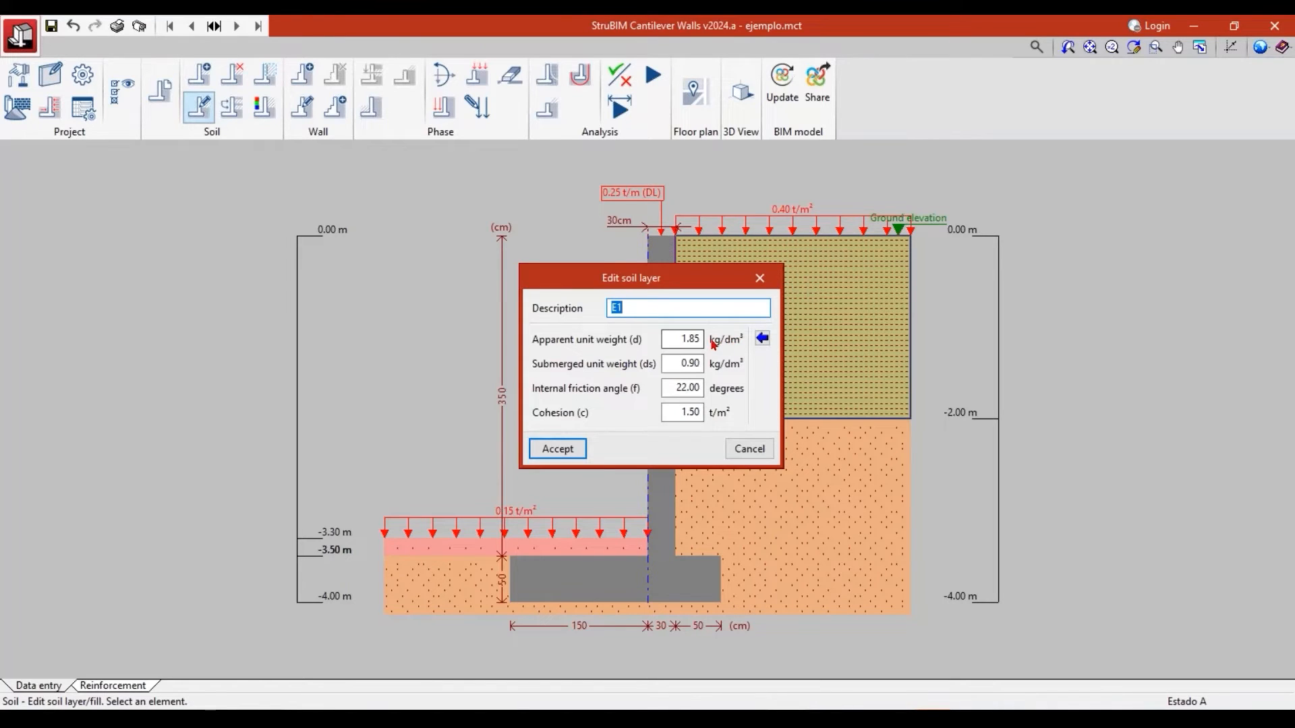
click(759, 279)
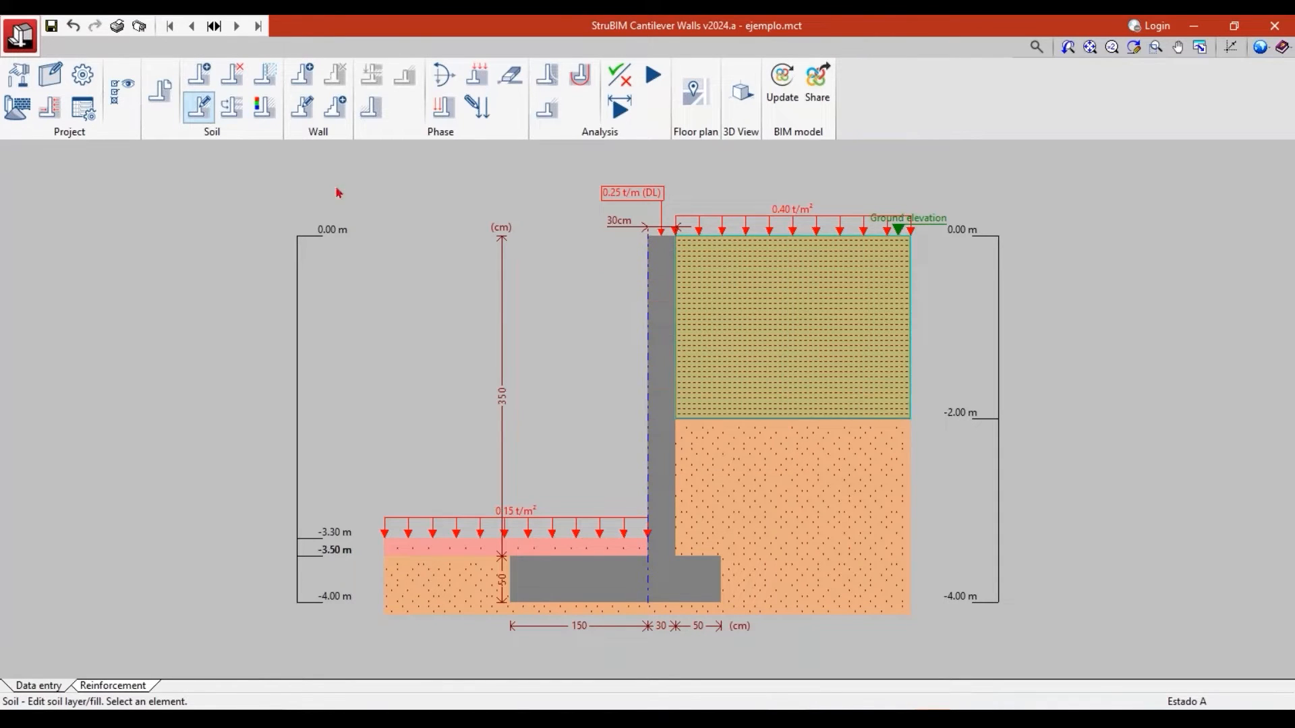
Examine the hatching options of the upper soil layer and of the infill, keeping their current patterns.
click(266, 82)
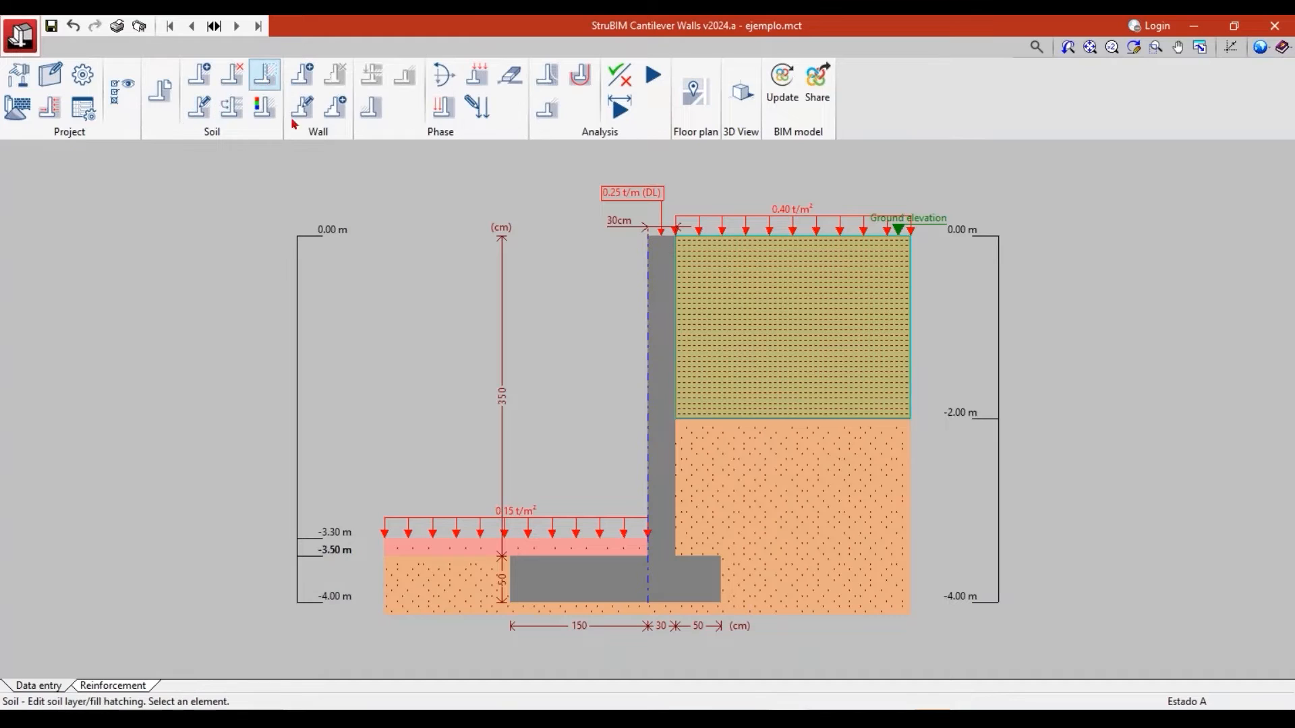
click(800, 346)
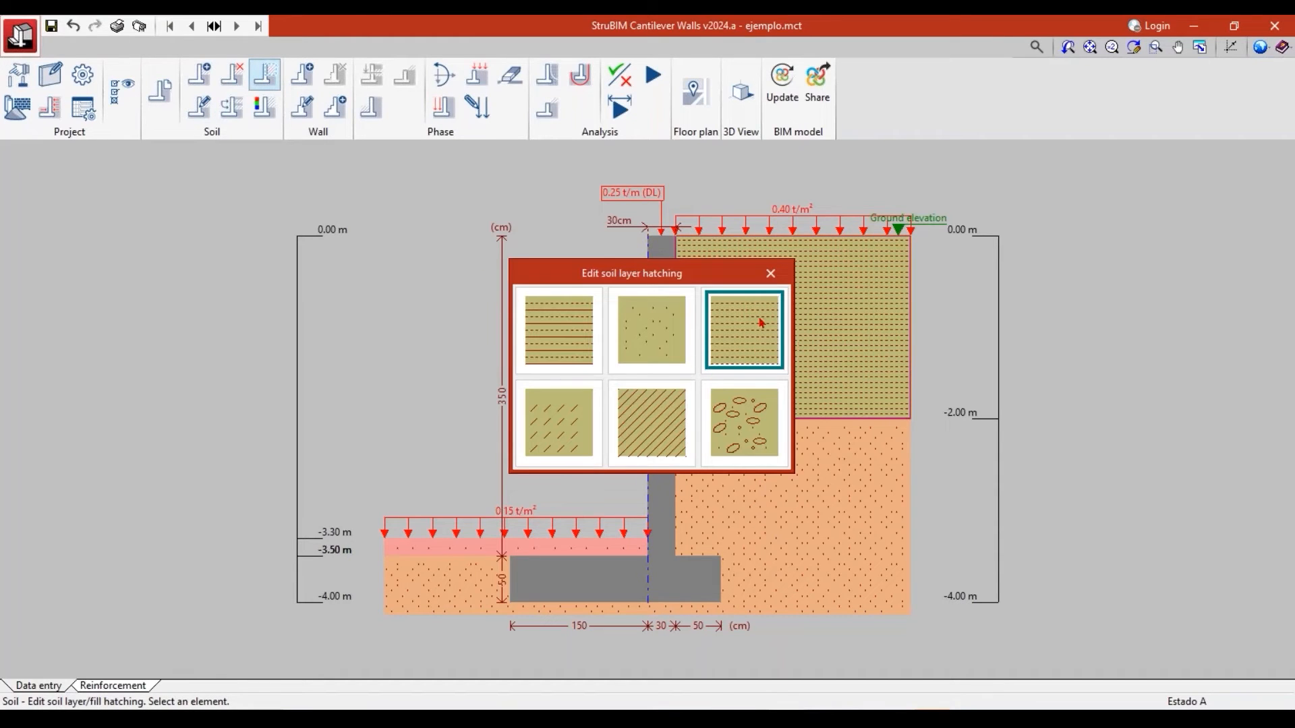
click(771, 275)
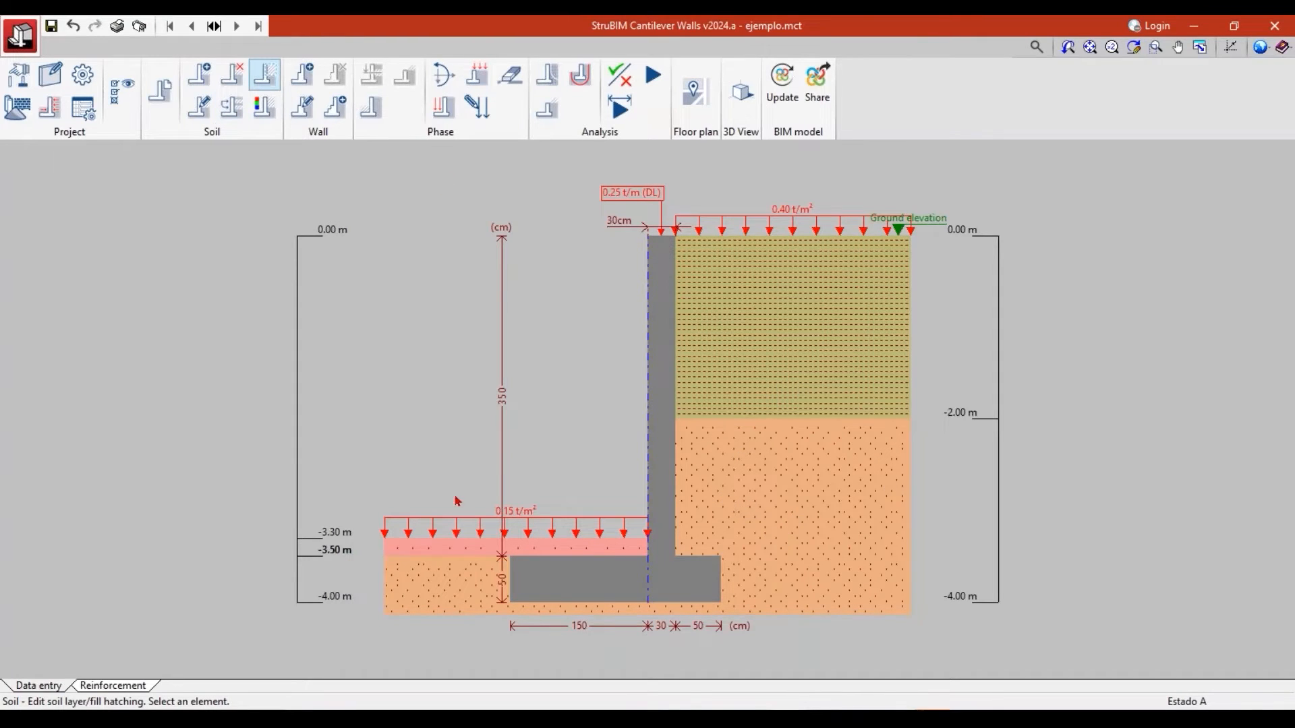
click(471, 548)
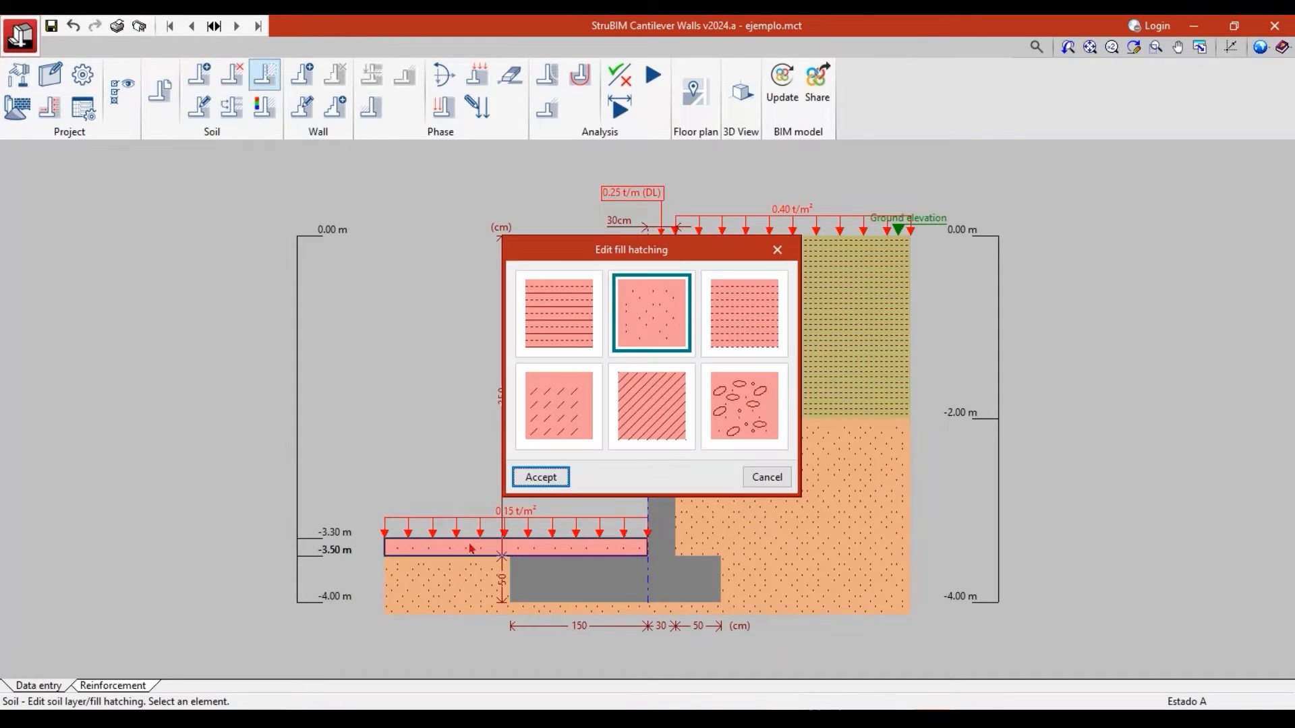
click(777, 250)
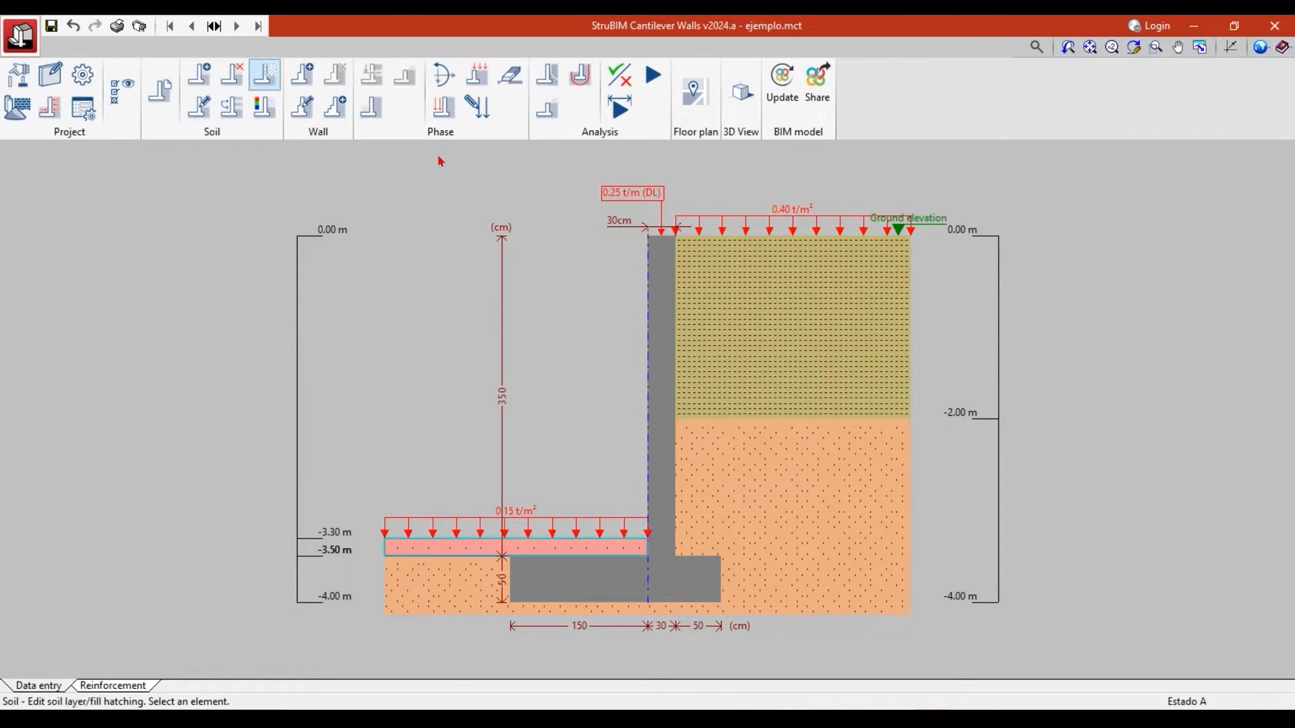
Review the top and bottom thickness of the wall span and accept them unchanged.
click(302, 107)
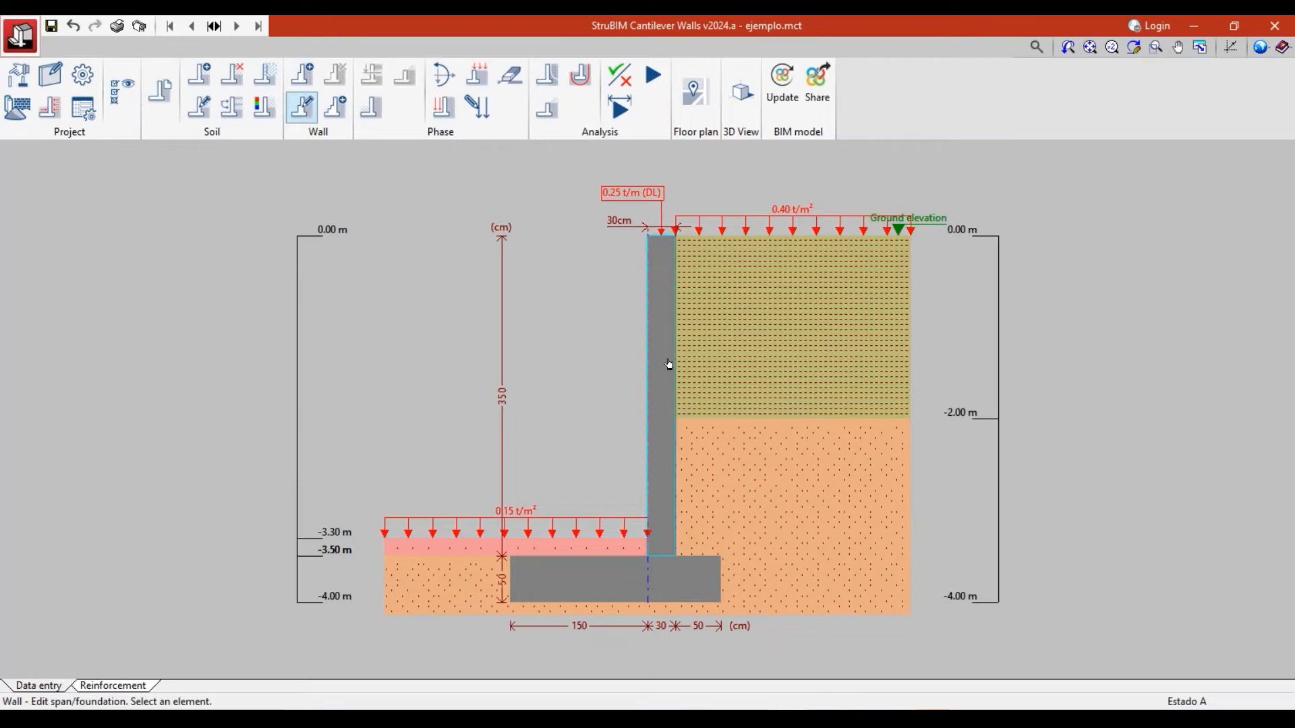
click(667, 362)
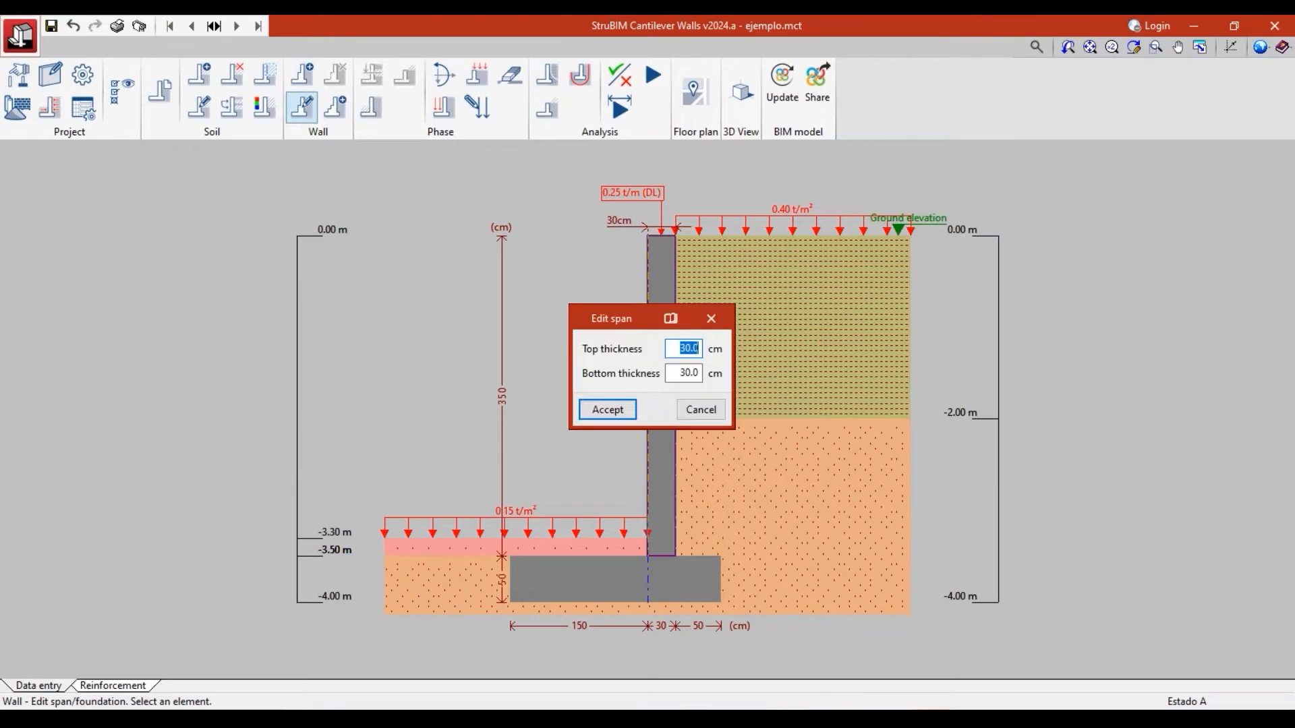
click(609, 410)
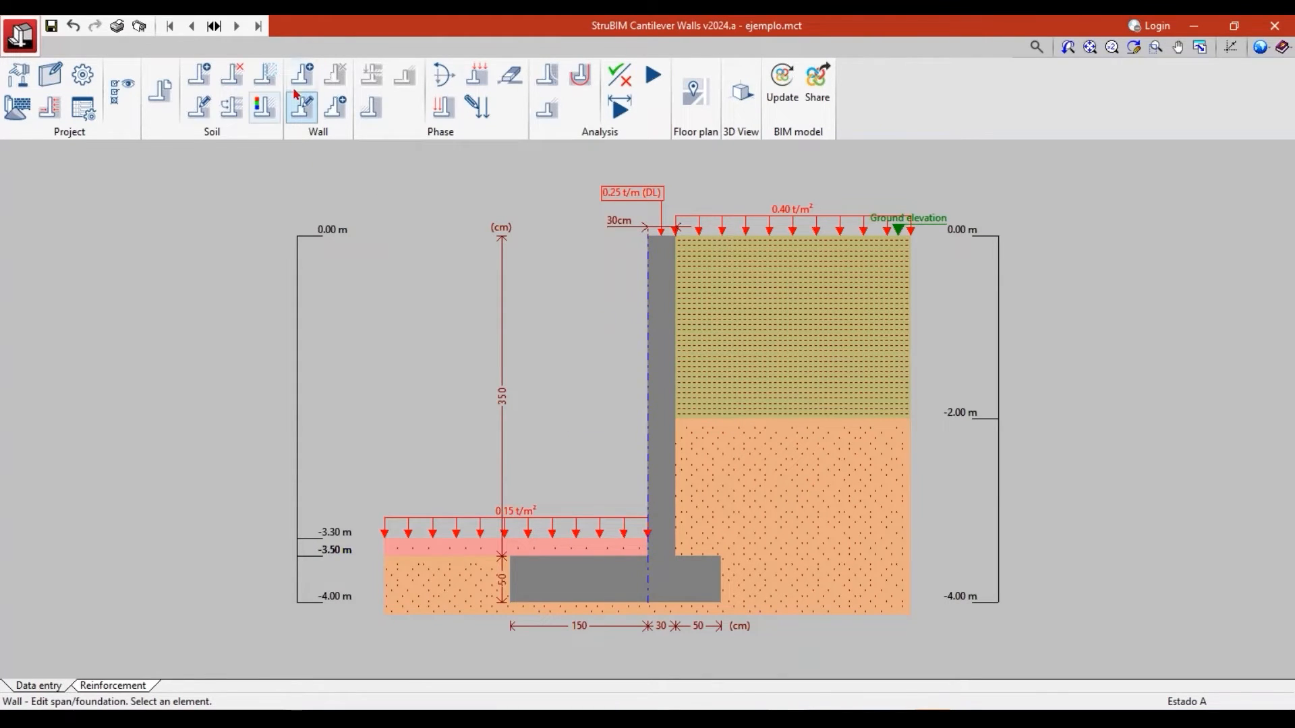
Add a shear key to the foundation as a wall extension with a depth of 30 cm.
click(619, 580)
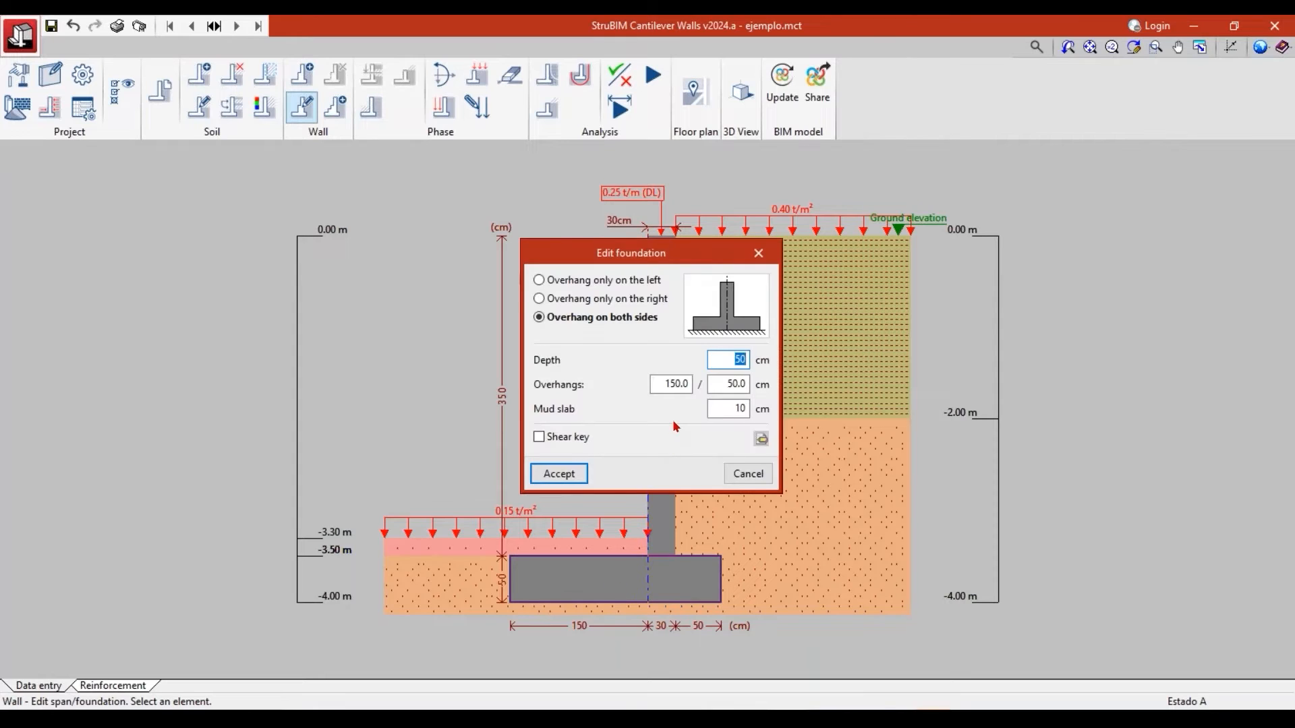
click(539, 437)
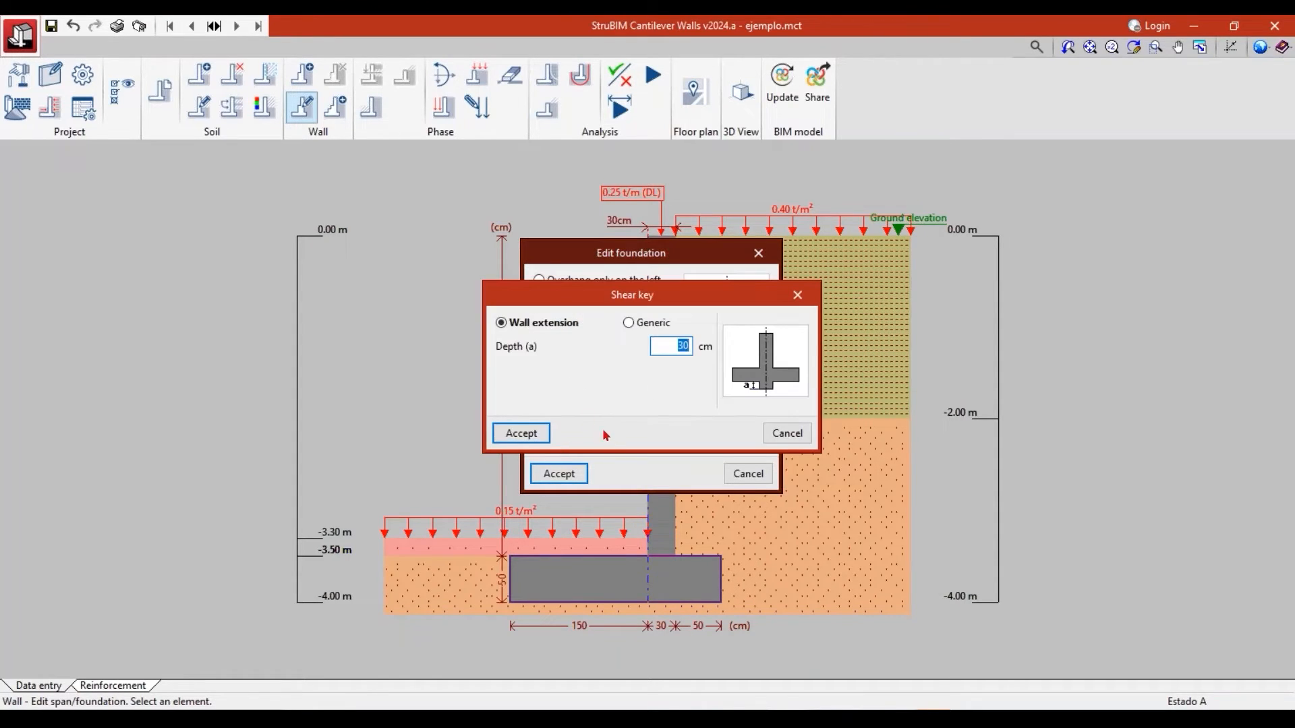
click(531, 438)
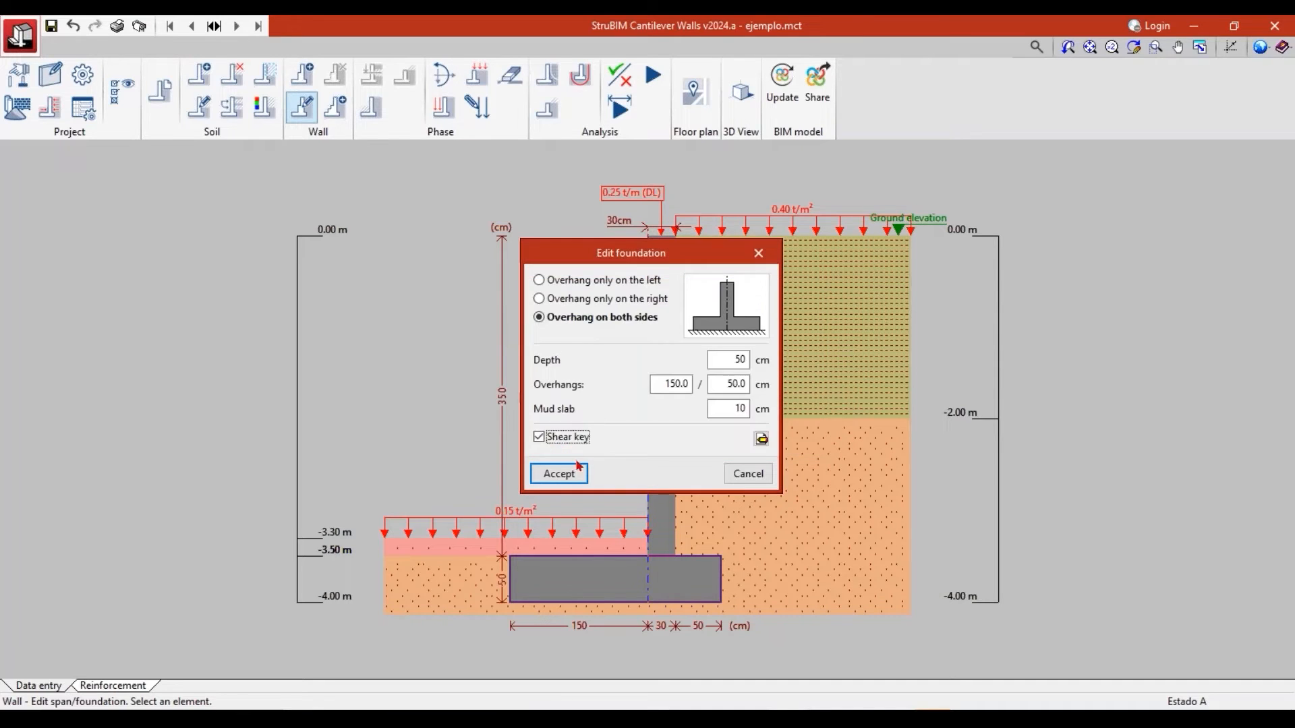
click(572, 473)
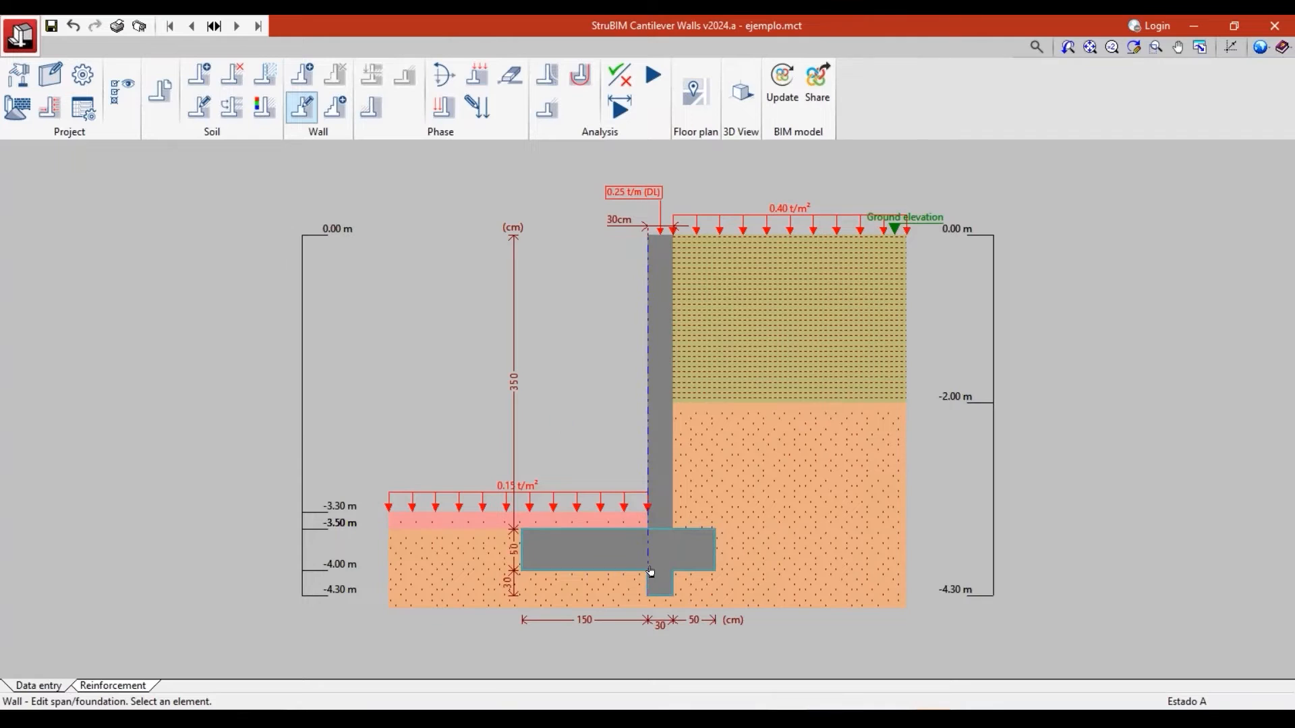
Change the foundation's shear key to the Generic type, 30 cm deep, 40 cm wide and -30 cm from the wall axis.
click(562, 550)
click(761, 439)
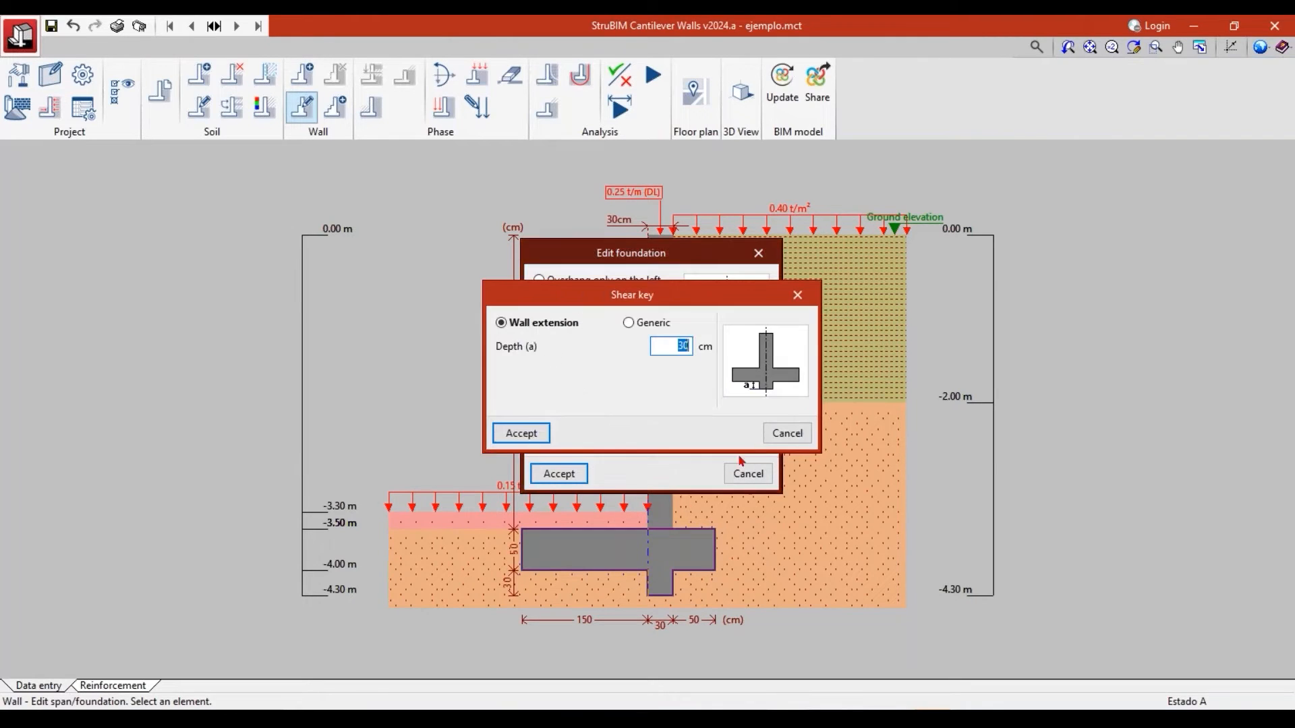
click(634, 323)
key(Tab)
key(Tab)
key(Tab)
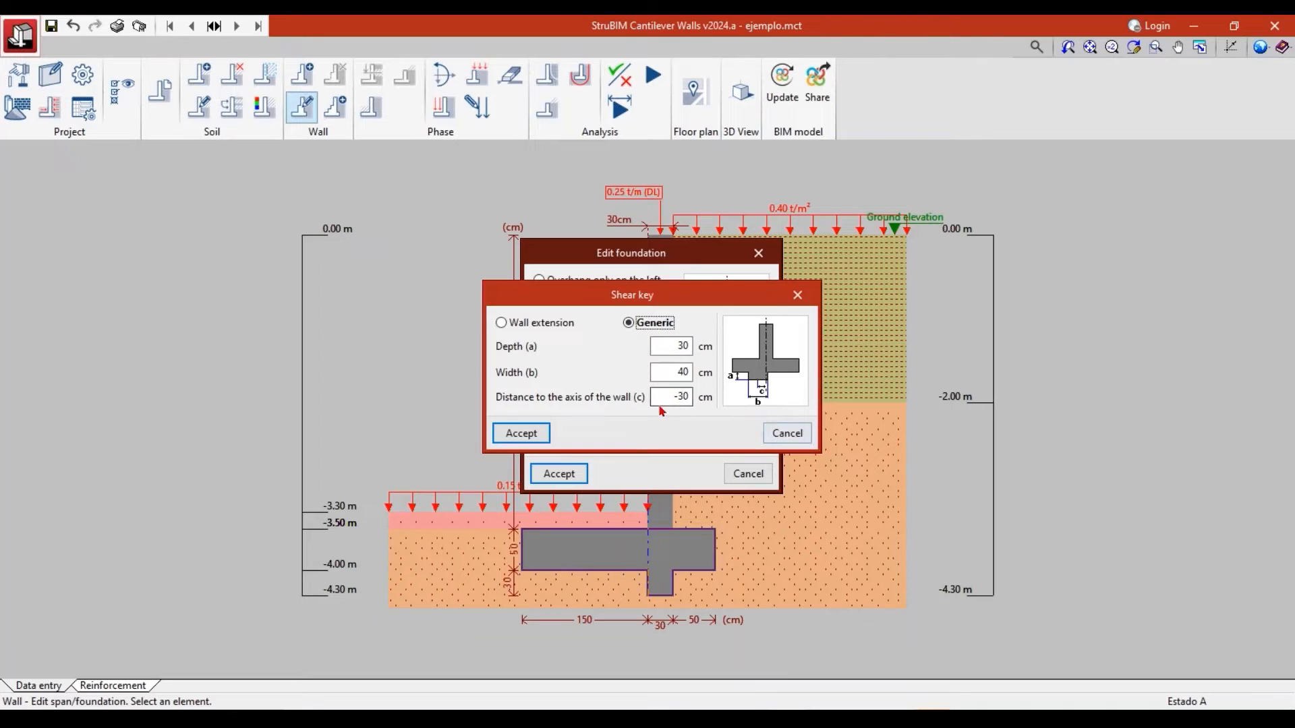
click(518, 433)
click(559, 473)
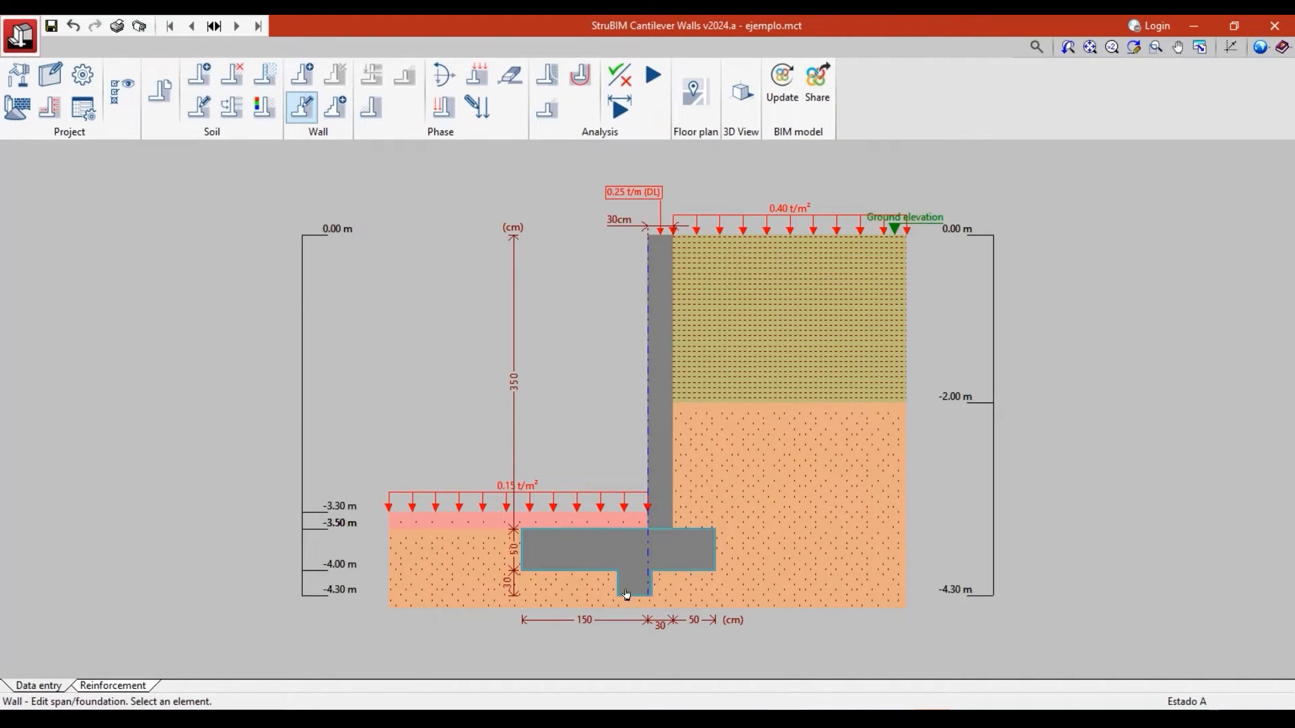
Set the shear key's distance to the axis of the wall to 30 cm.
click(621, 572)
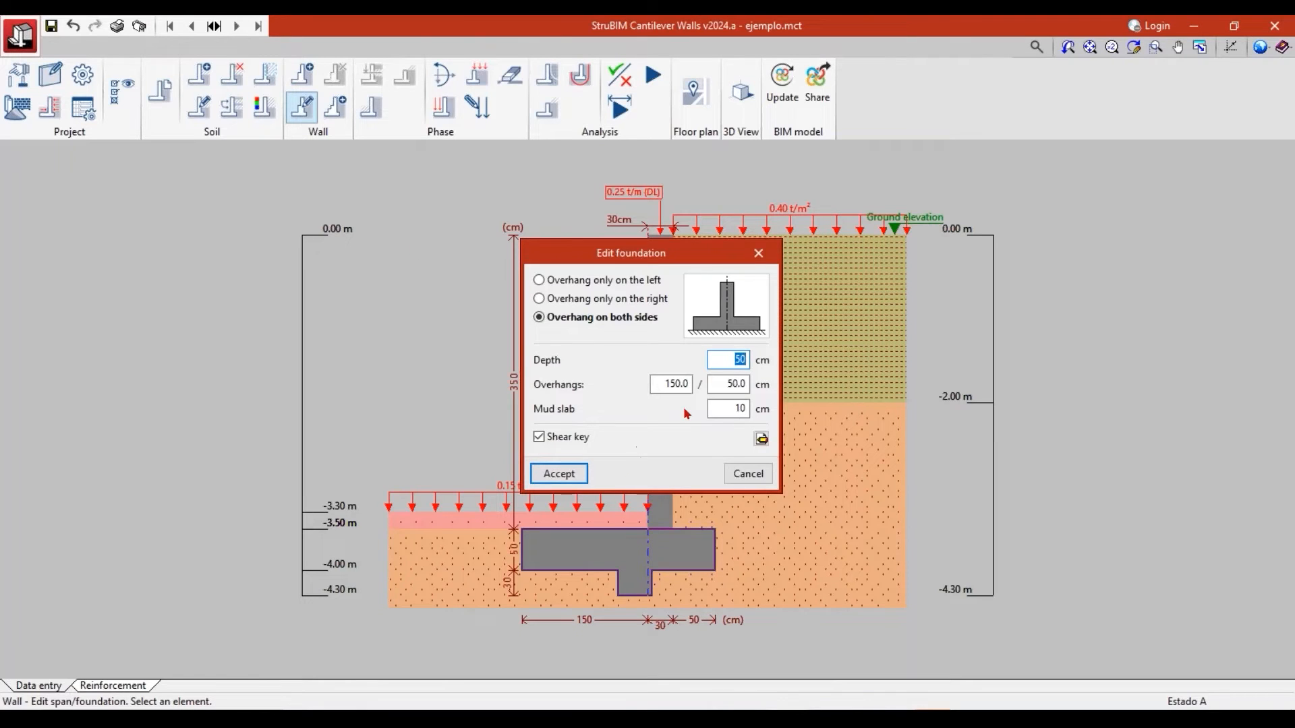
click(761, 439)
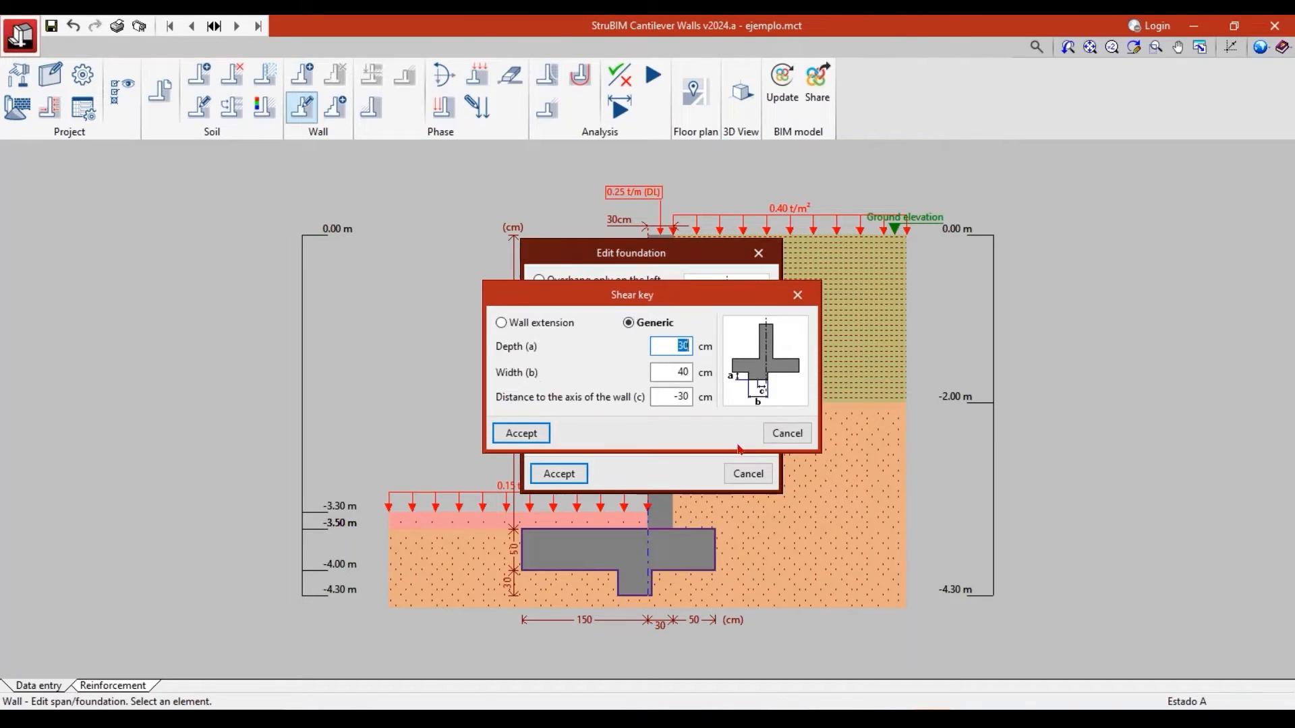
drag(658, 397, 928, 437)
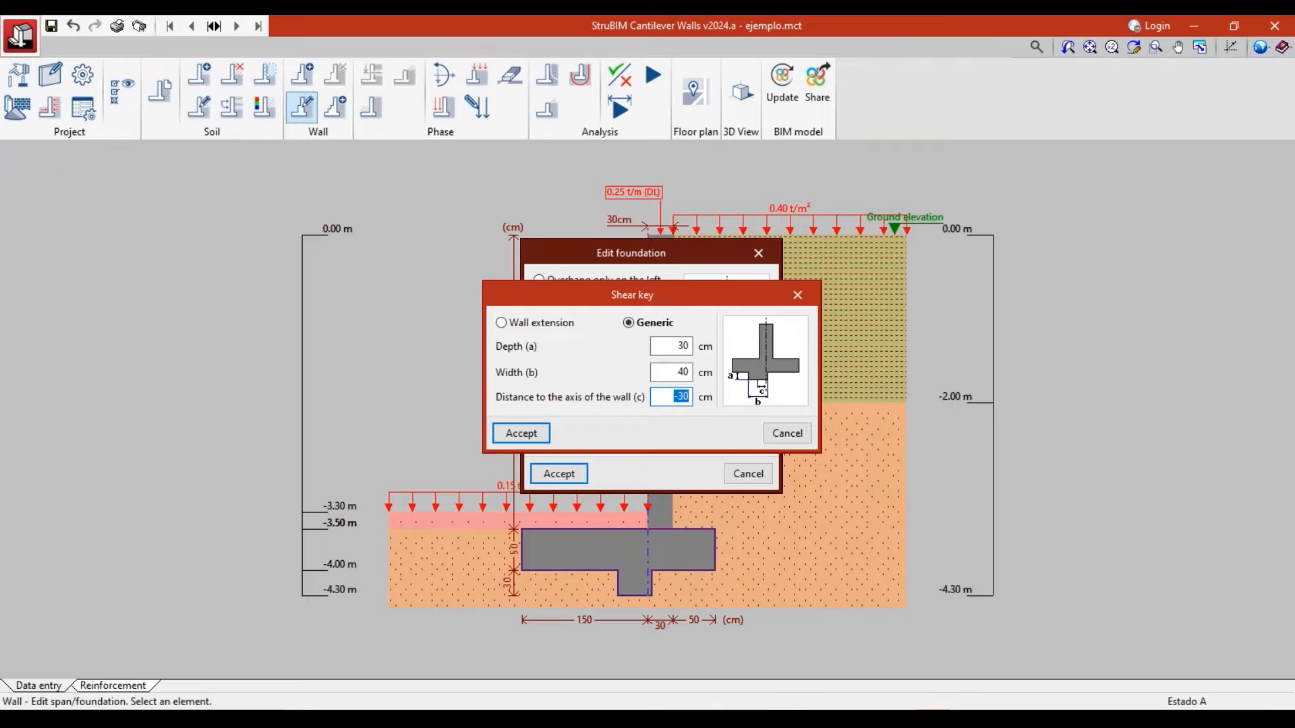
text(30)
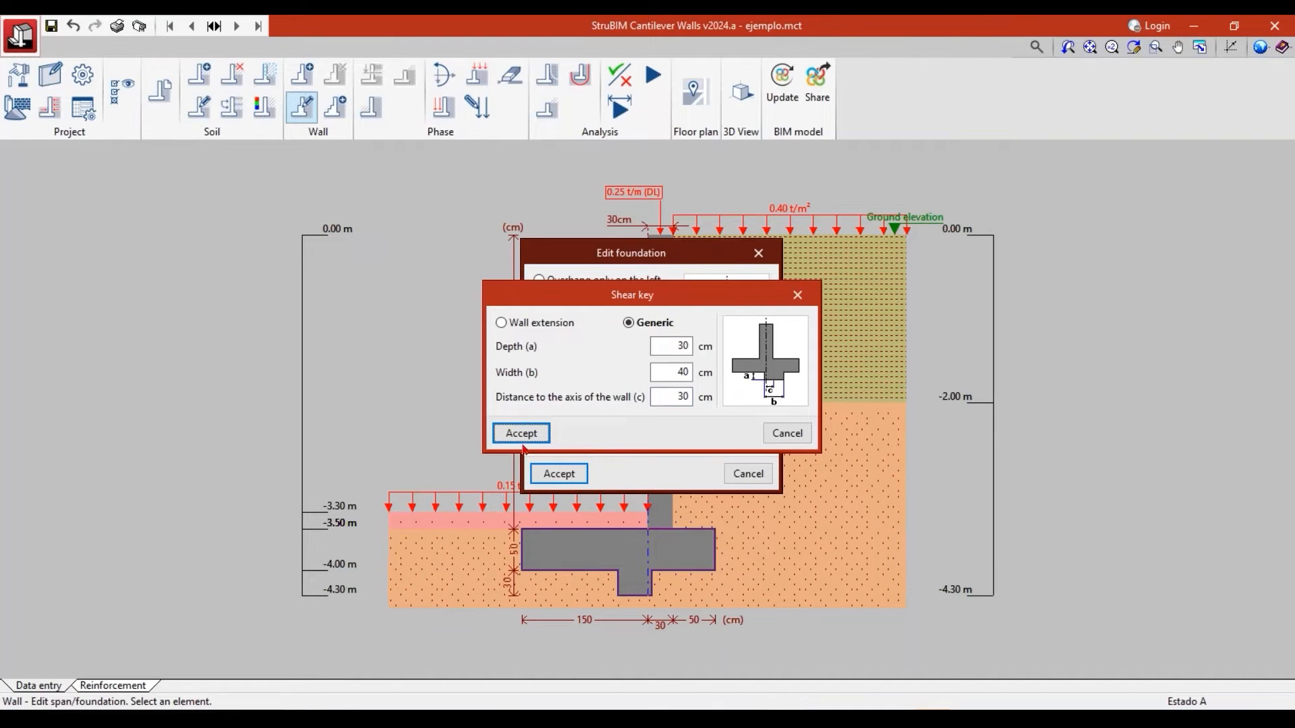
click(528, 435)
click(551, 473)
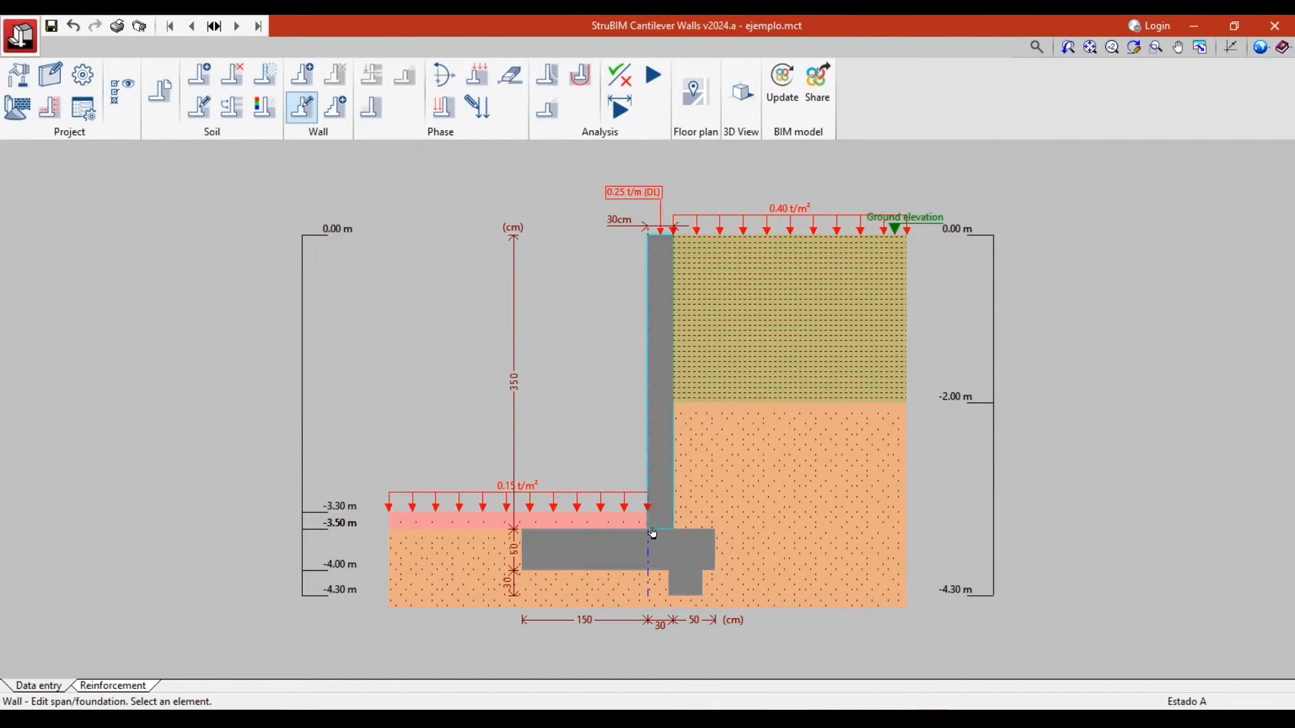
Remove the shear key from the foundation.
scroll(652, 533, up, 3)
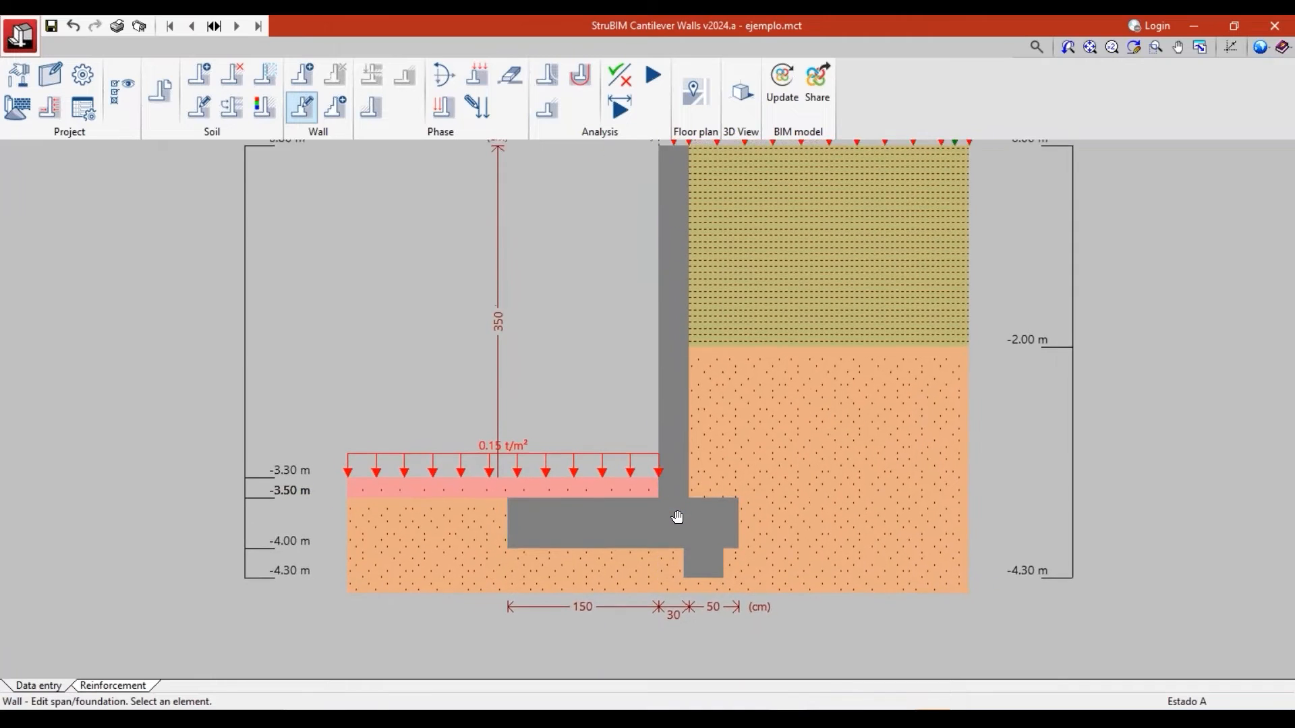
scroll(678, 518, down, 2)
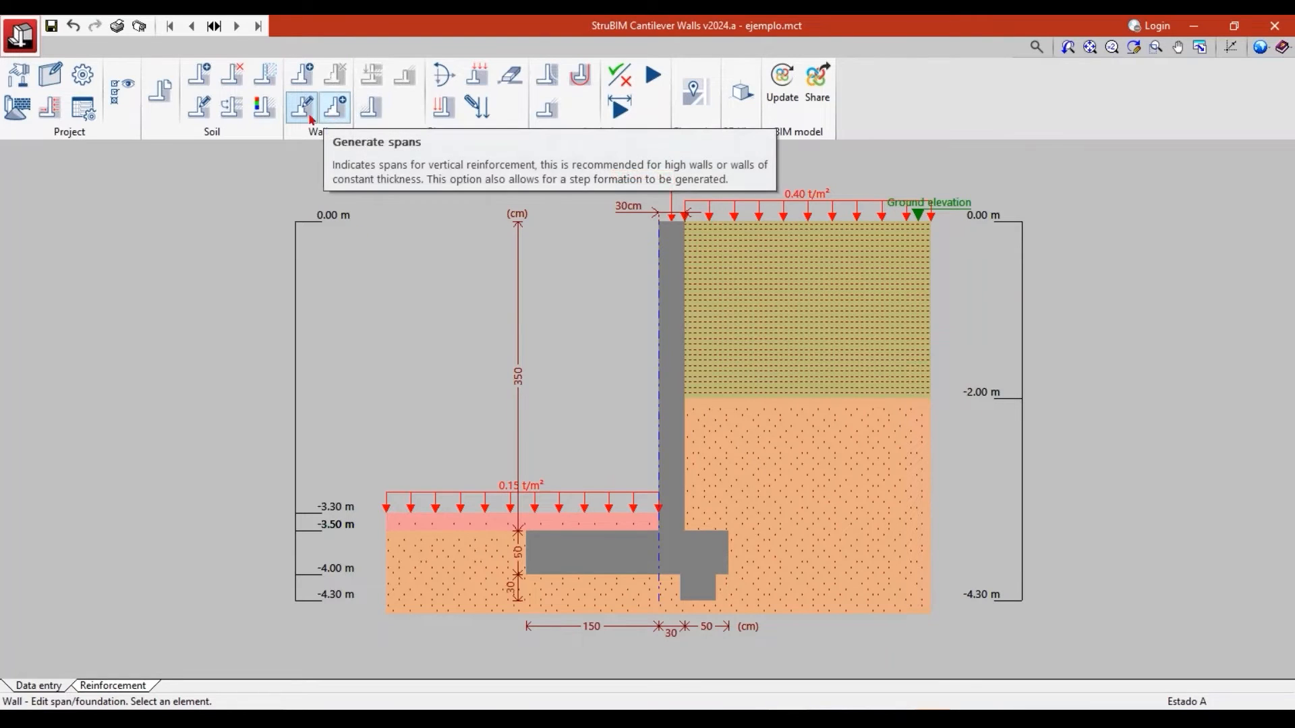
click(594, 553)
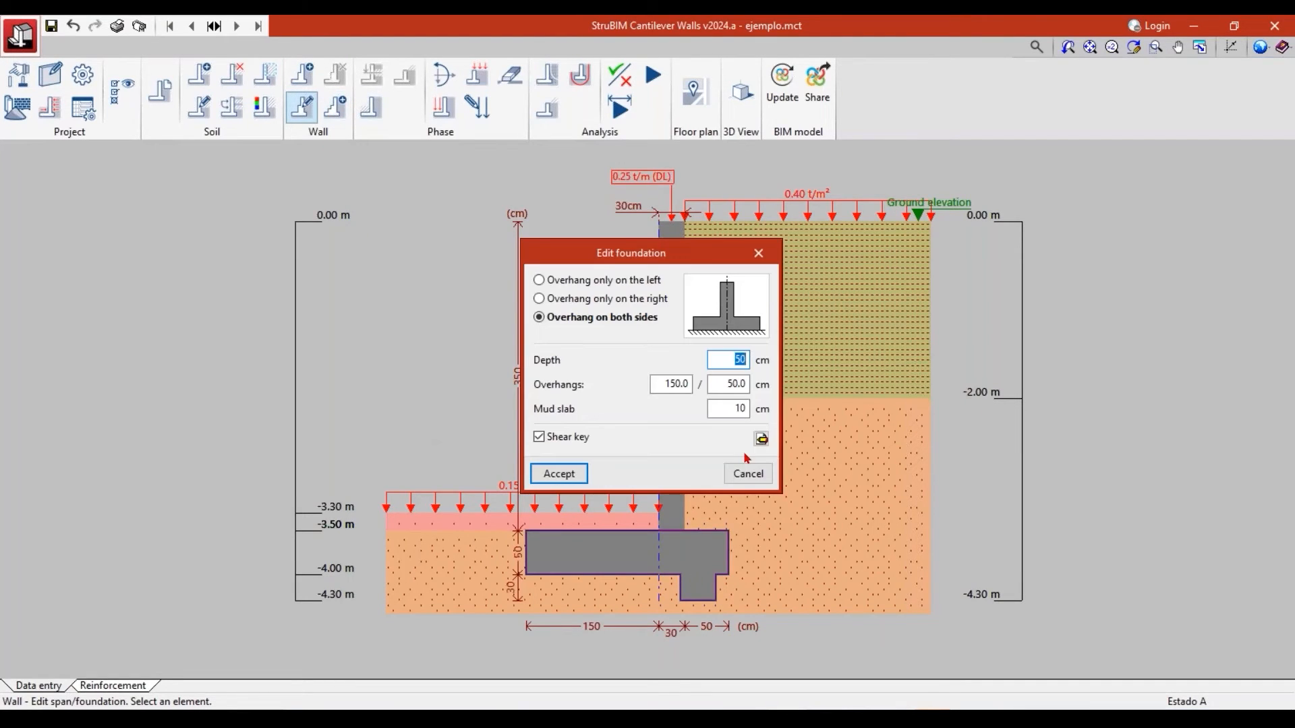
click(540, 439)
click(559, 472)
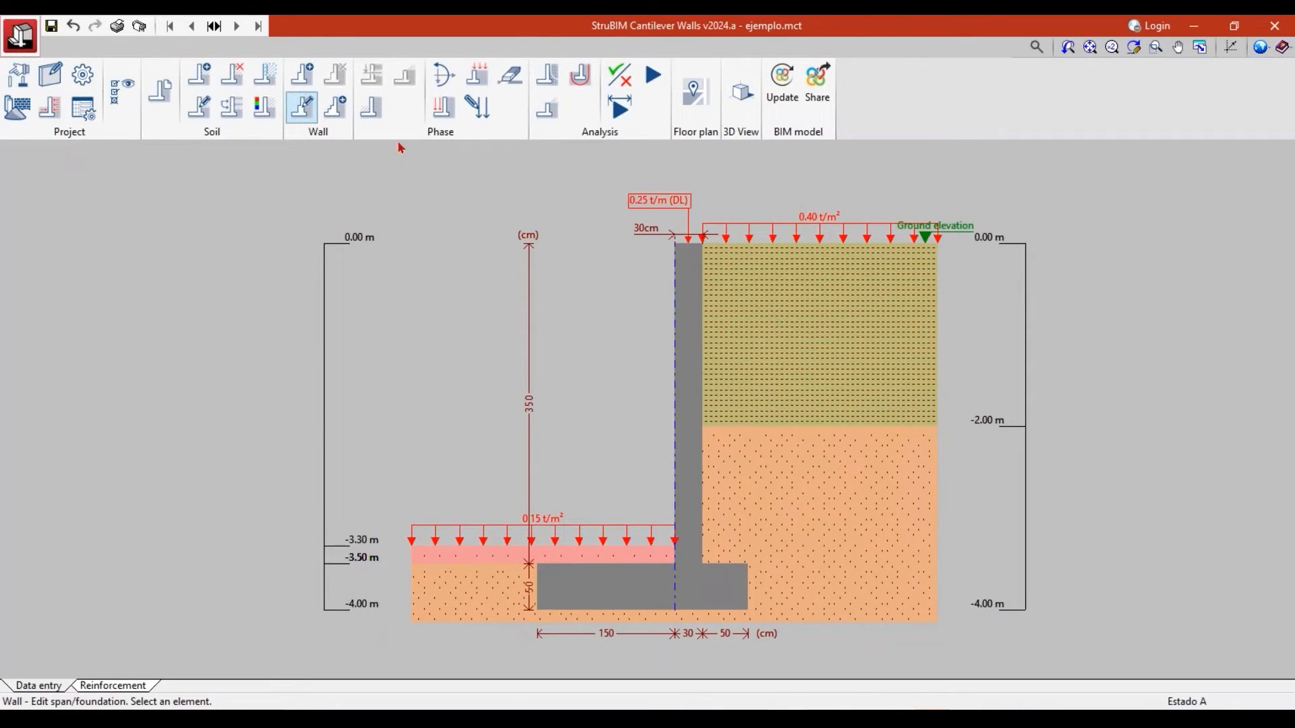
Review the dead and live load increments at the top of the wall and the load types available for the infill.
click(450, 76)
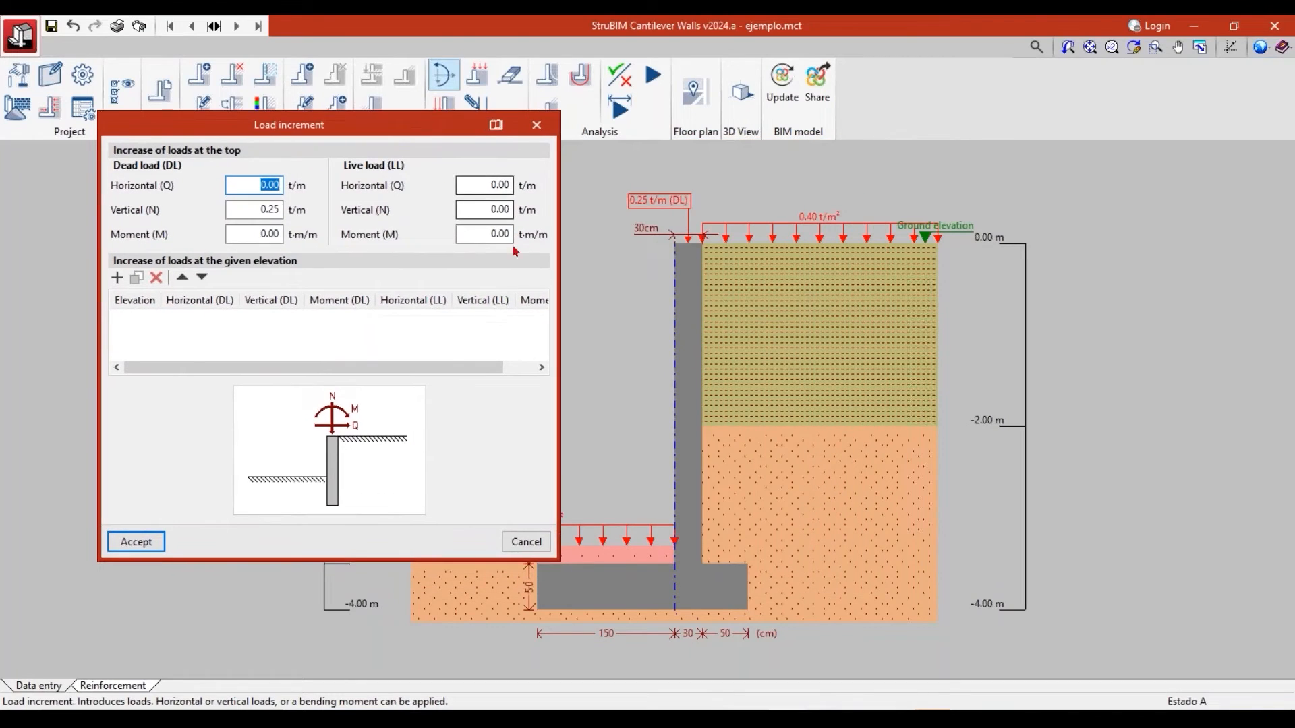
click(267, 209)
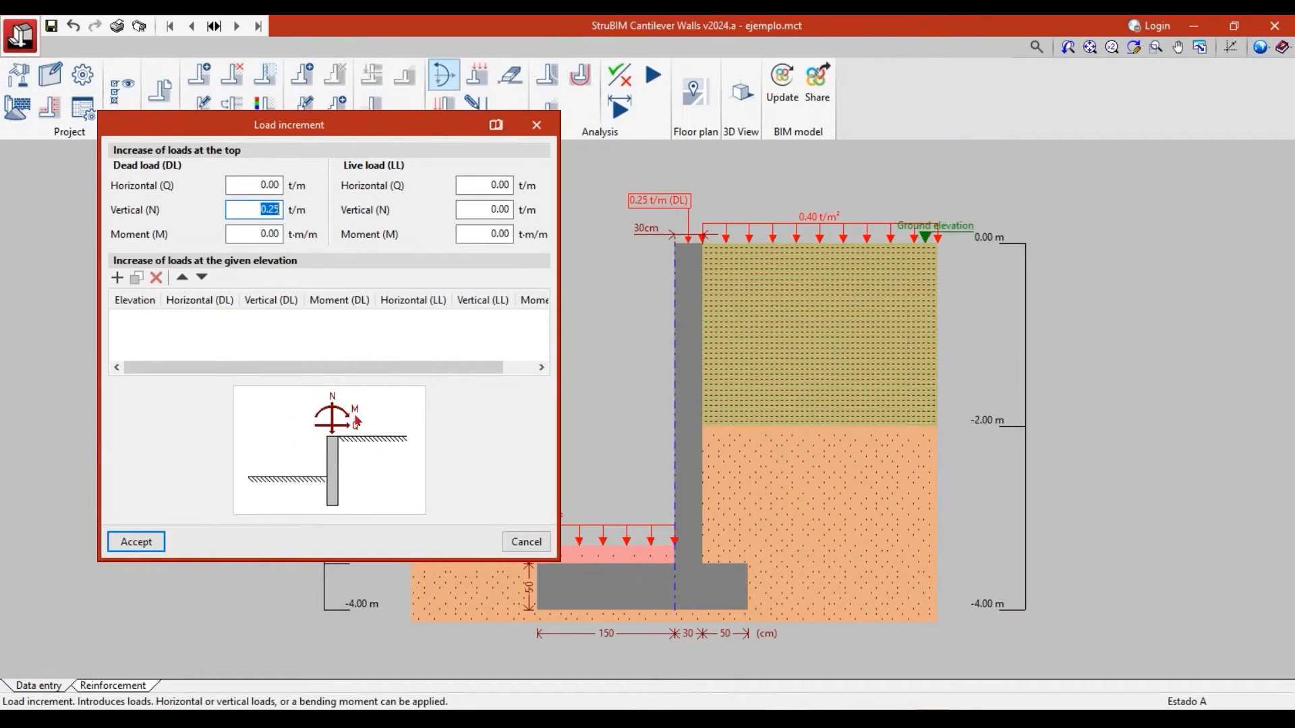
click(537, 126)
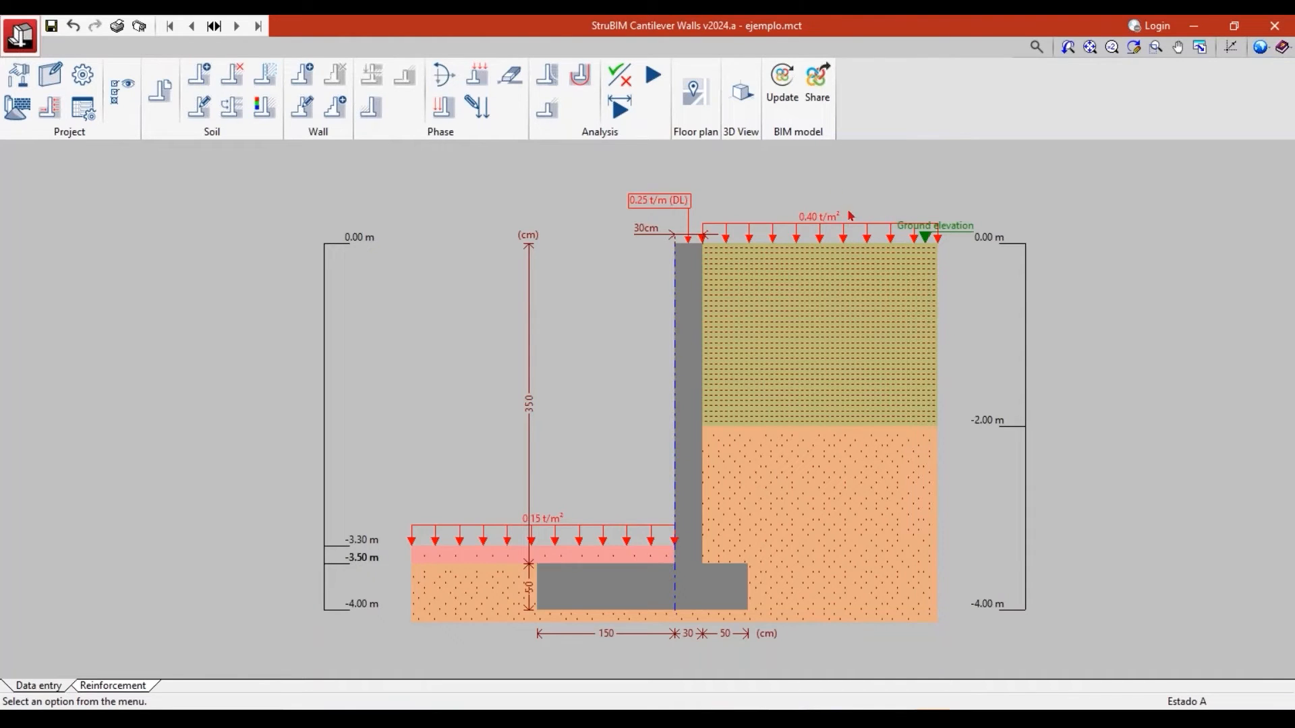
click(448, 120)
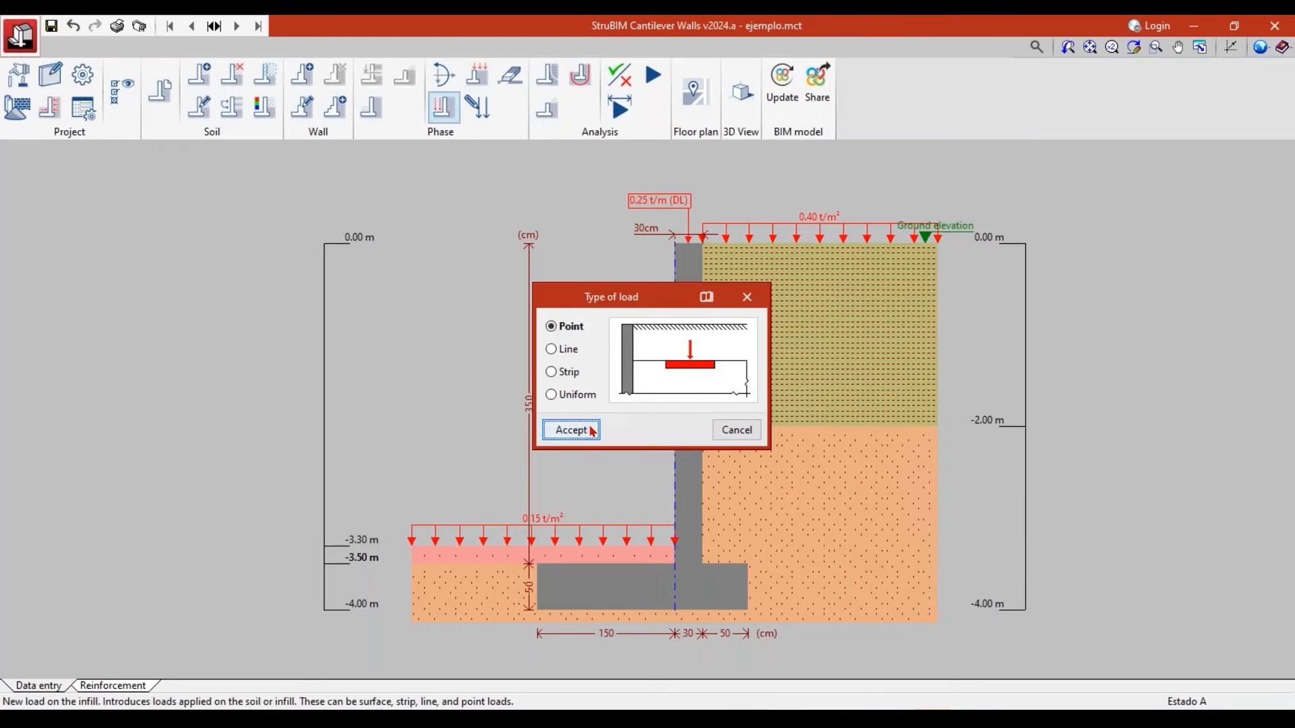
click(745, 299)
Inspect the settings of the surface loads on both sides of the wall without changing them.
click(478, 110)
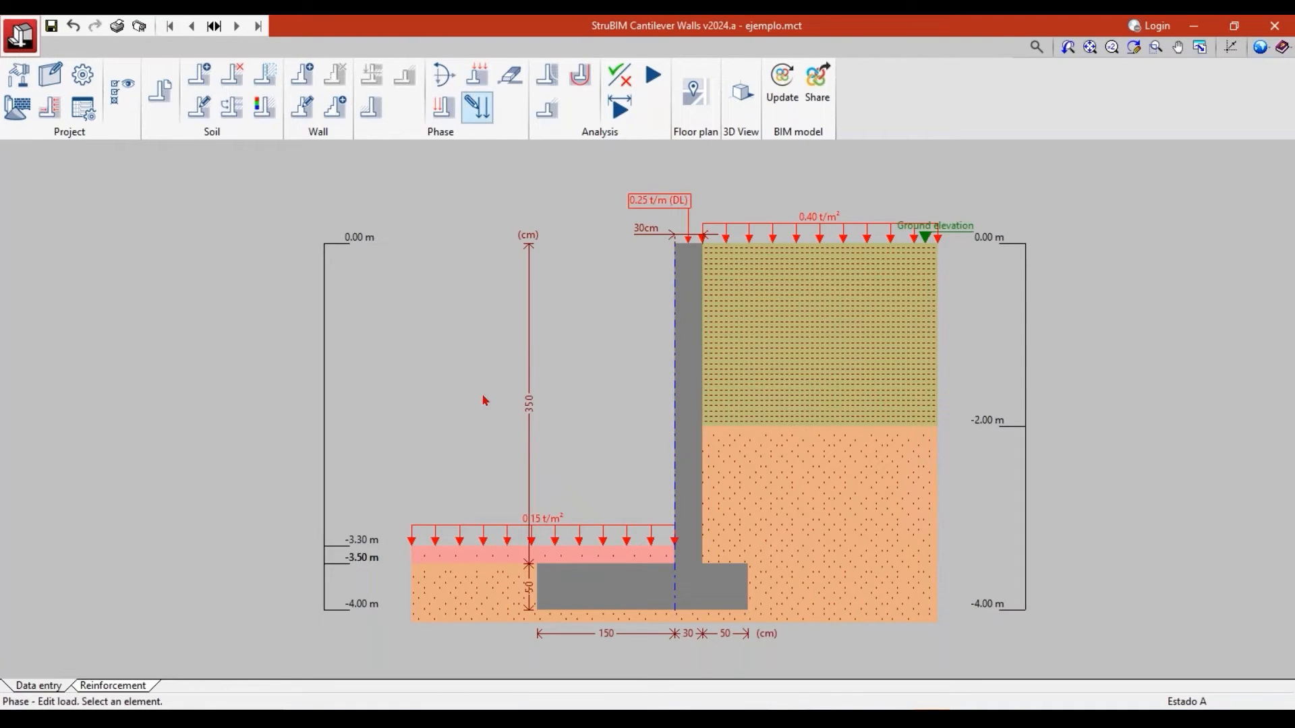
click(497, 535)
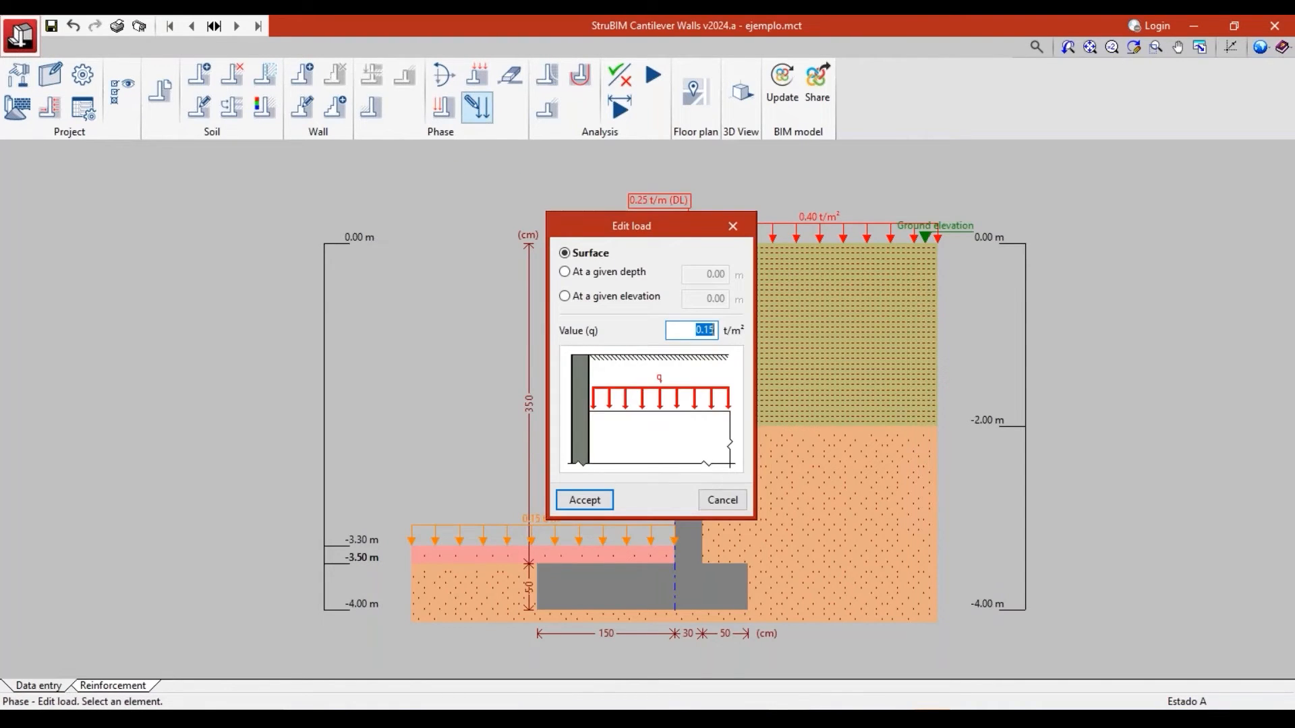
click(732, 226)
click(810, 244)
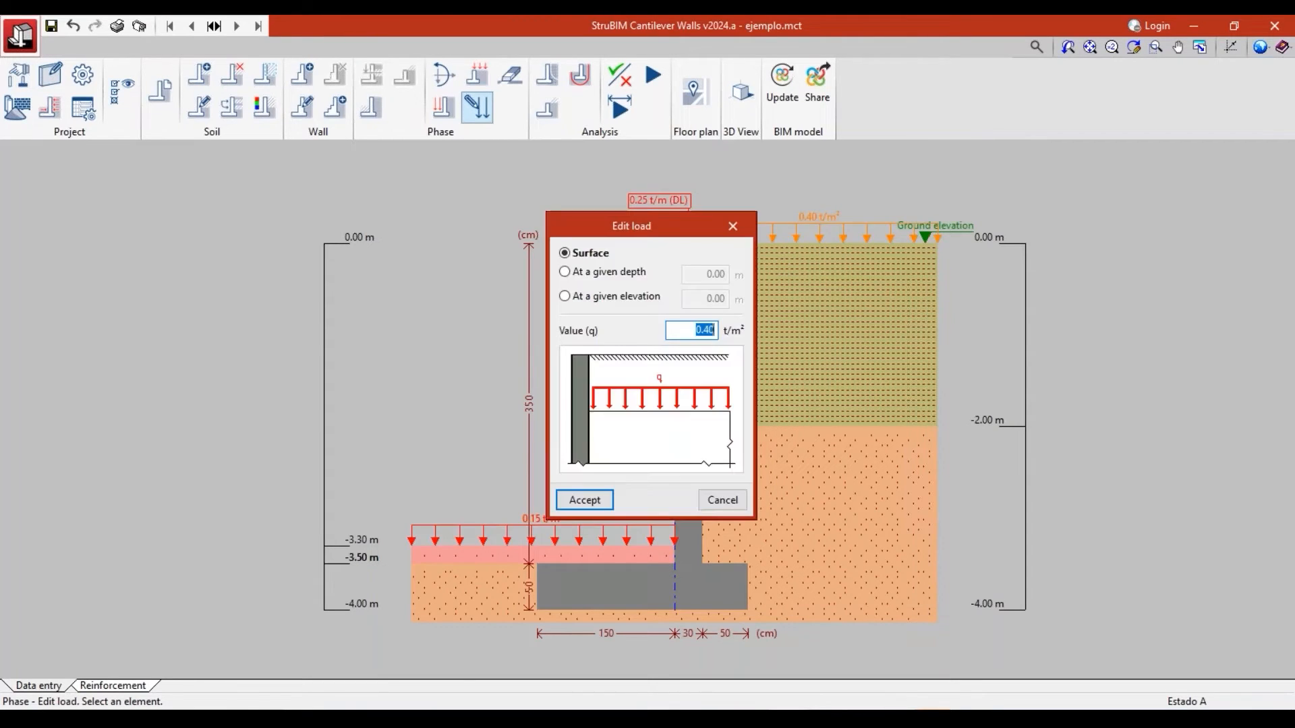
click(734, 227)
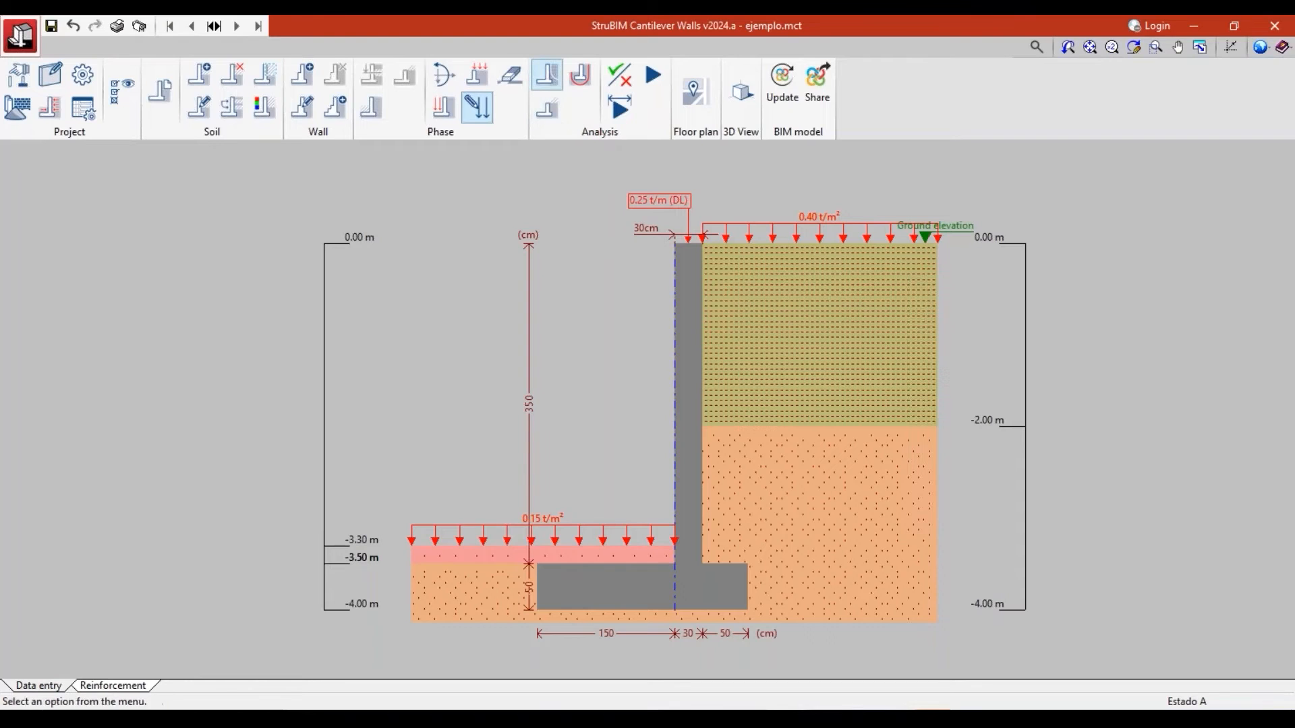
Run the full automatic design of the wall, footing geometry and reinforcement, and open the complete report of the checks.
click(546, 75)
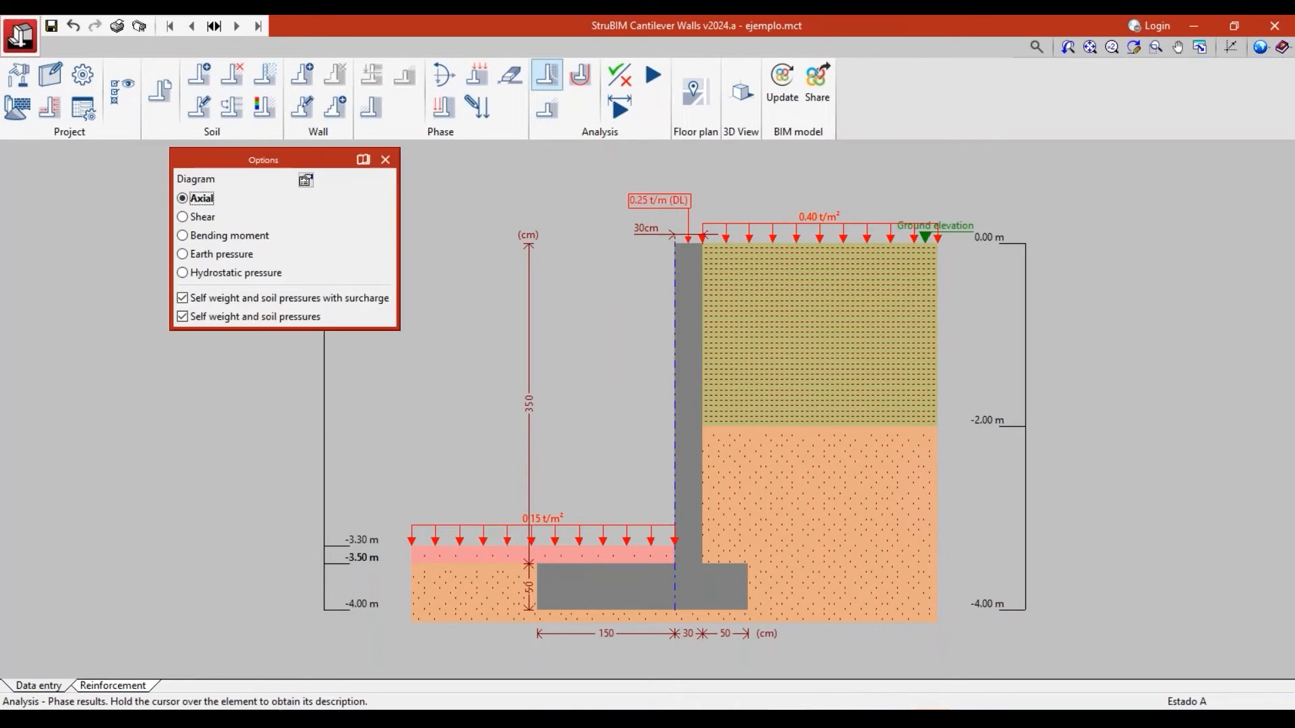
click(386, 160)
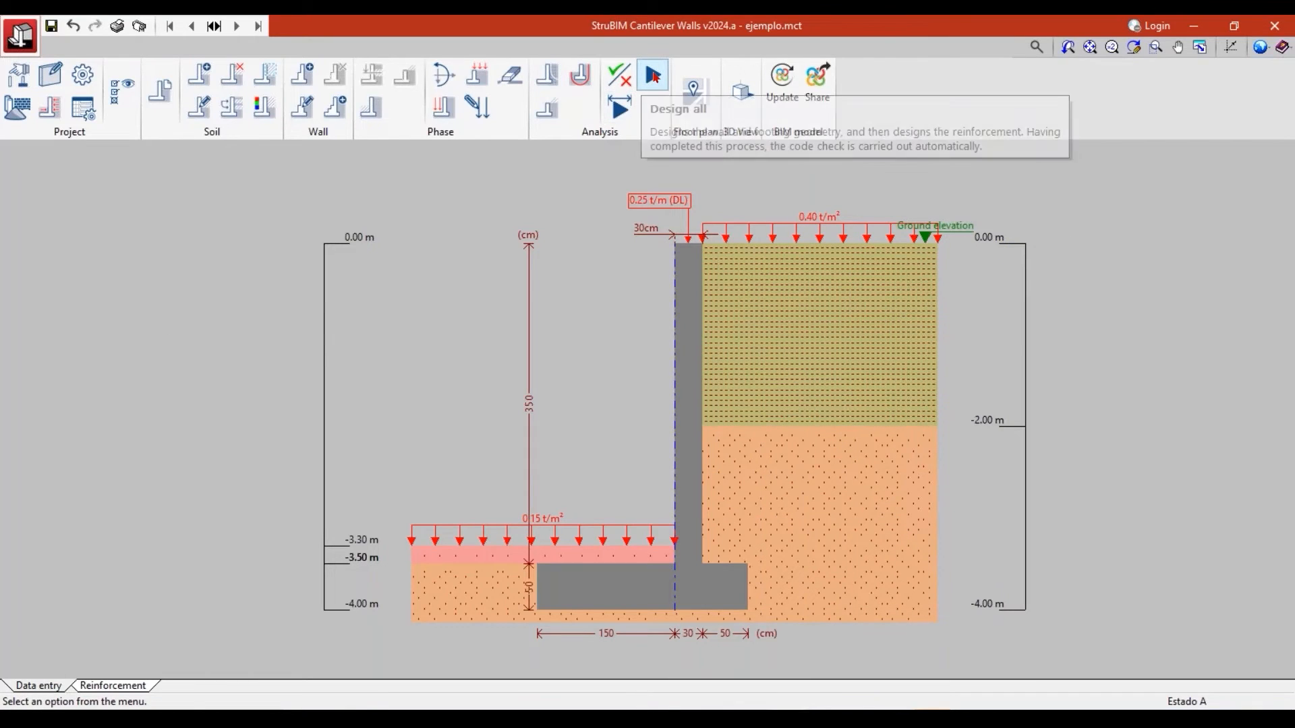
click(654, 77)
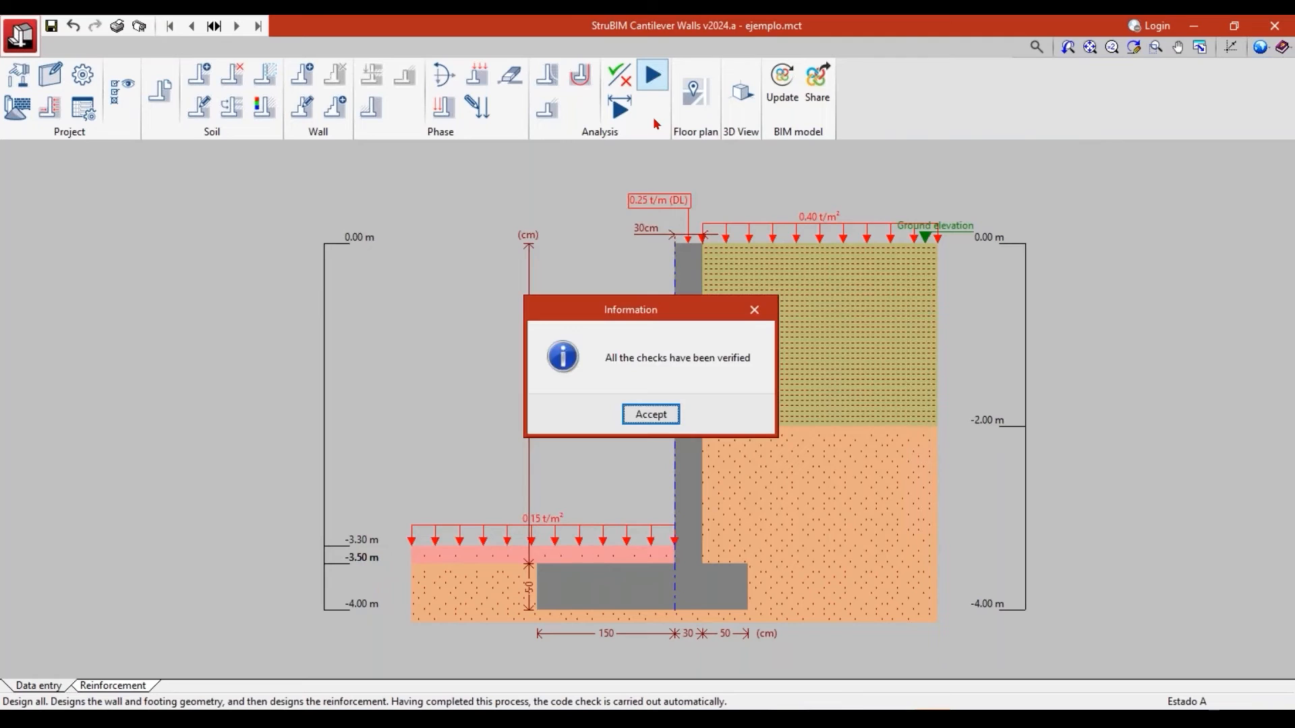
click(651, 414)
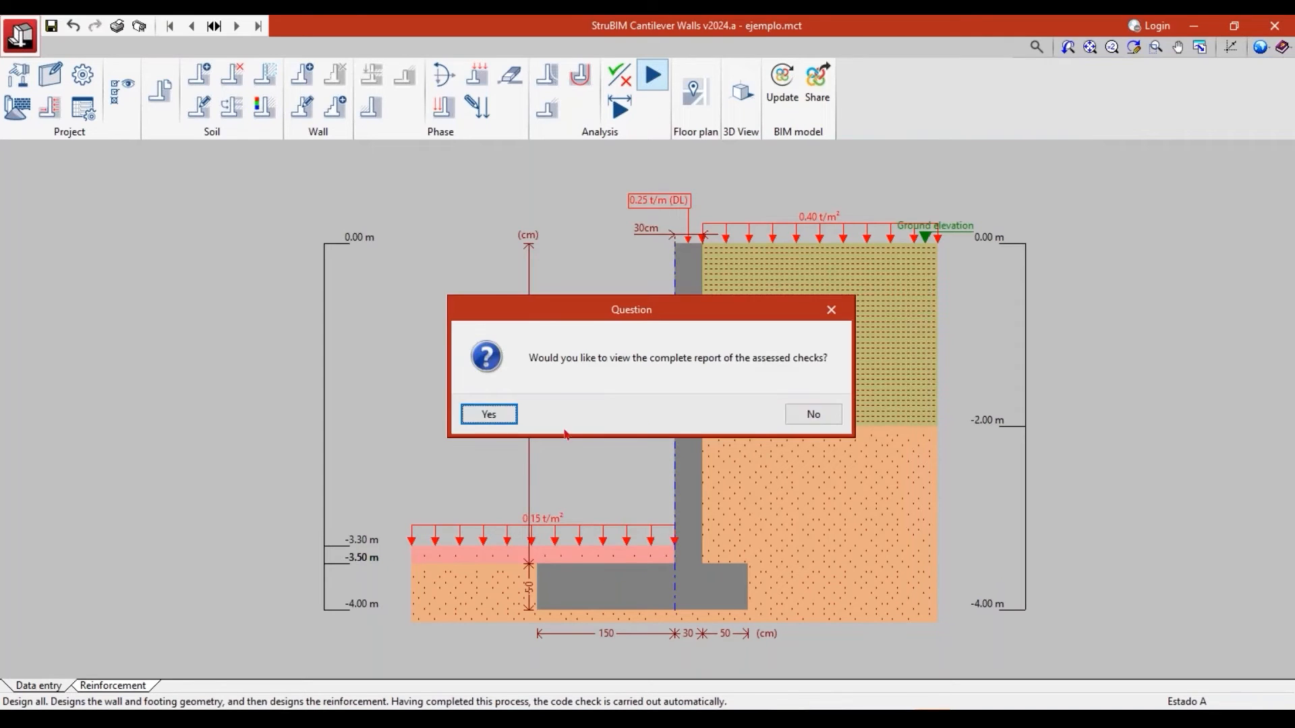
click(521, 416)
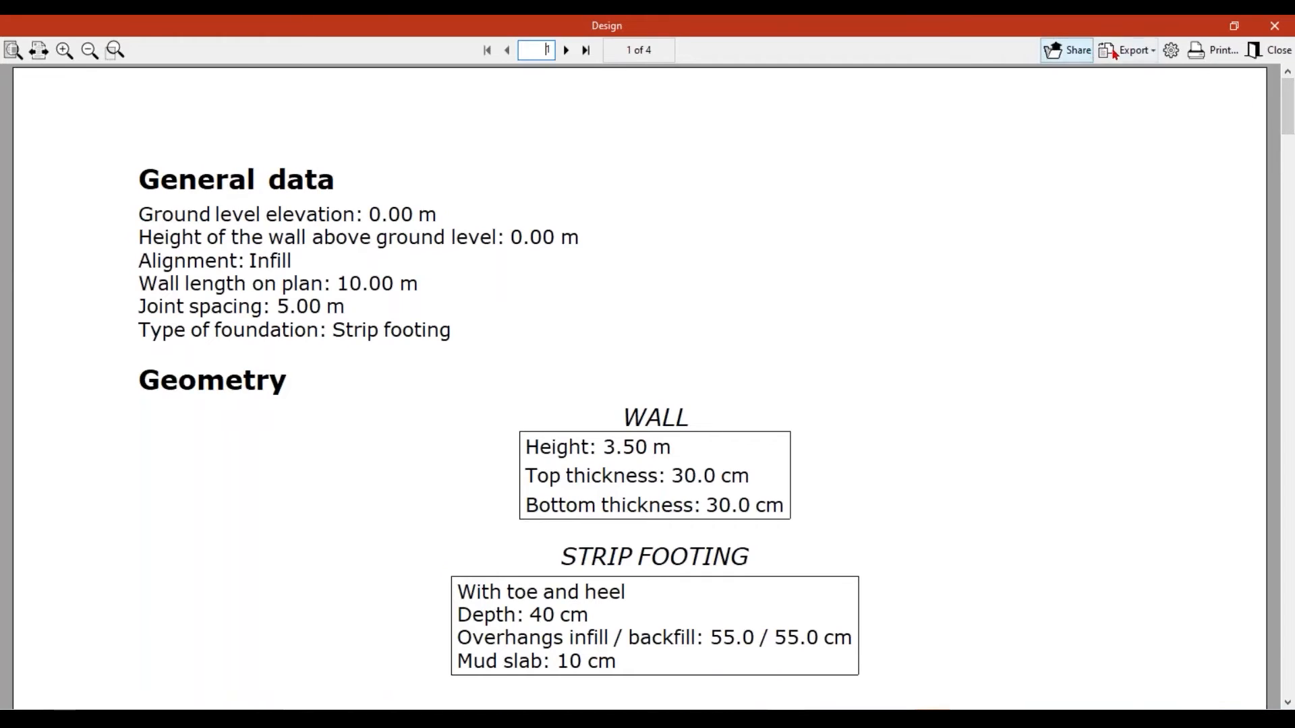
Review the export formats offered for the design report, and close the report.
click(1148, 51)
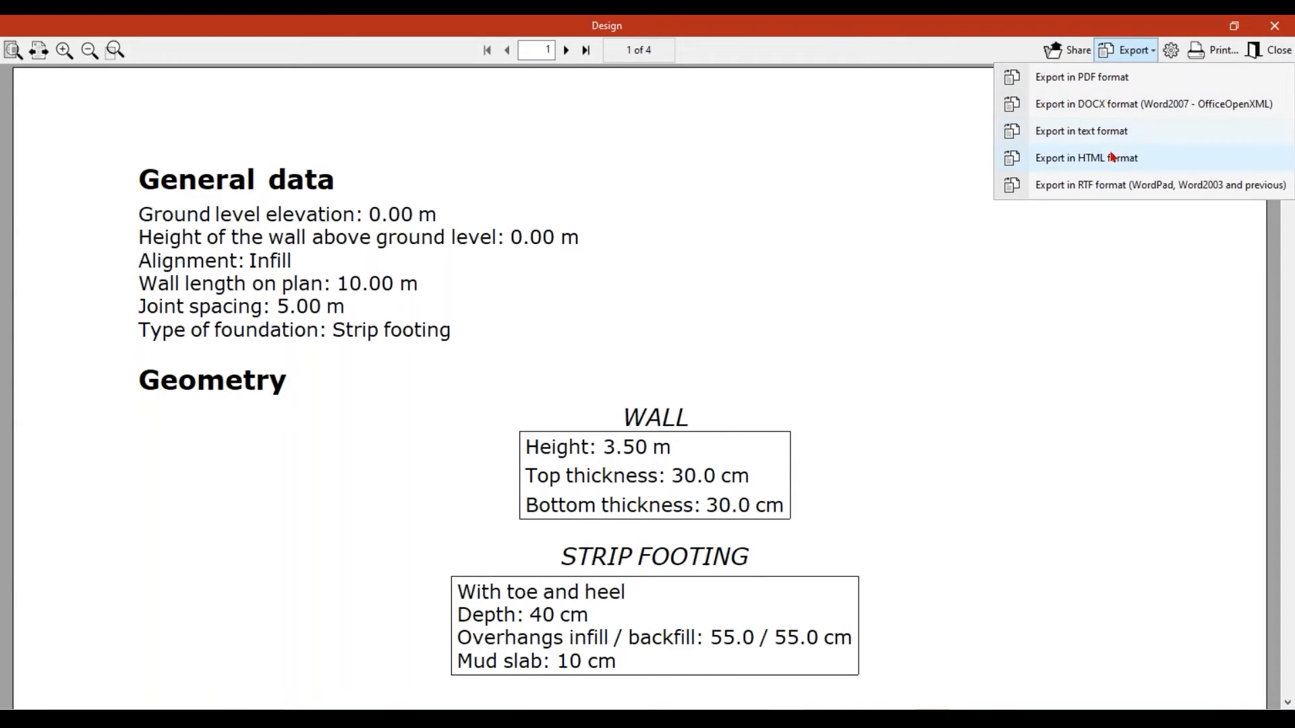
click(1090, 230)
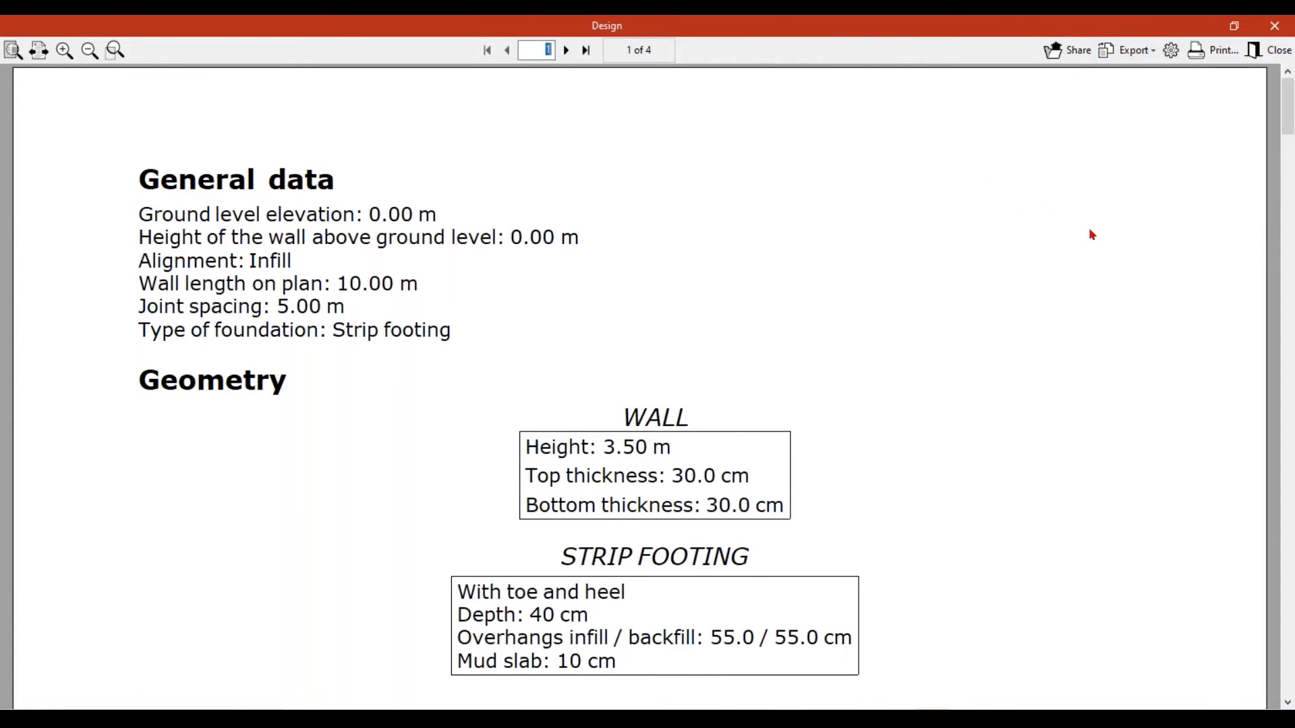
click(1268, 50)
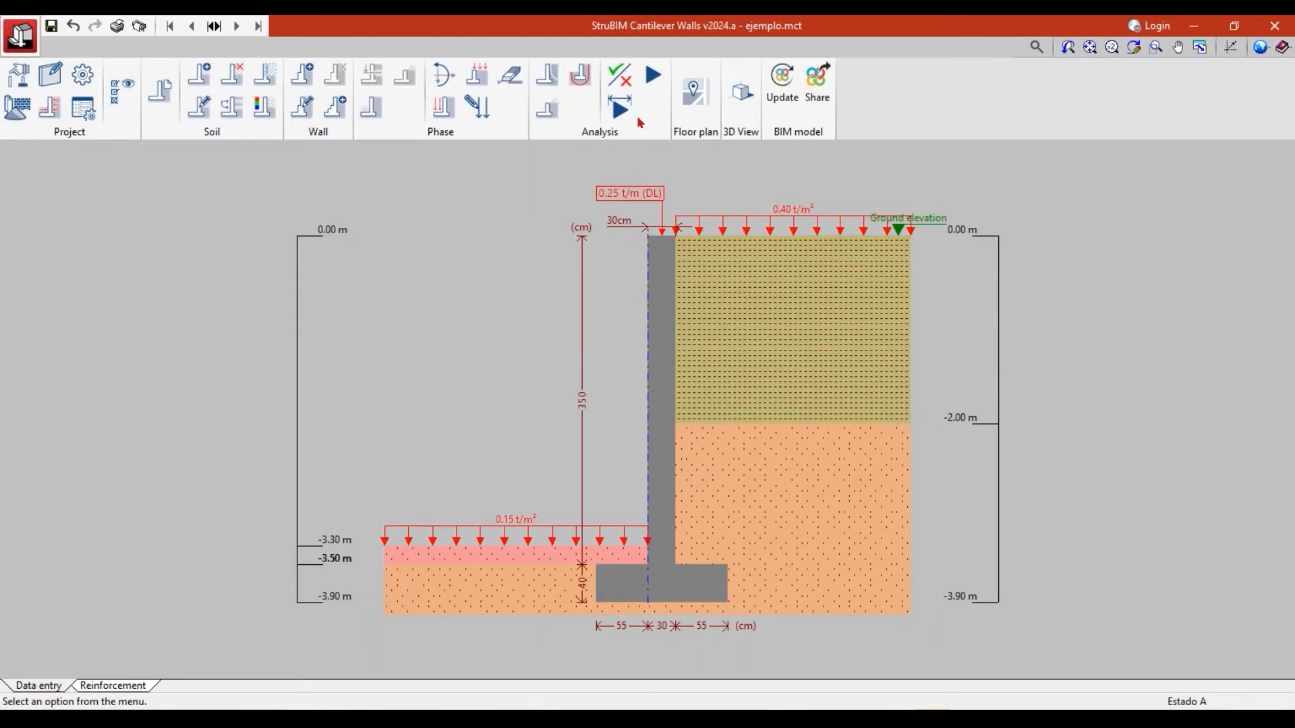
Examine the phase results drawn on the wall for axial, shear, bending moment, earth pressure and hydrostatic pressure.
click(552, 85)
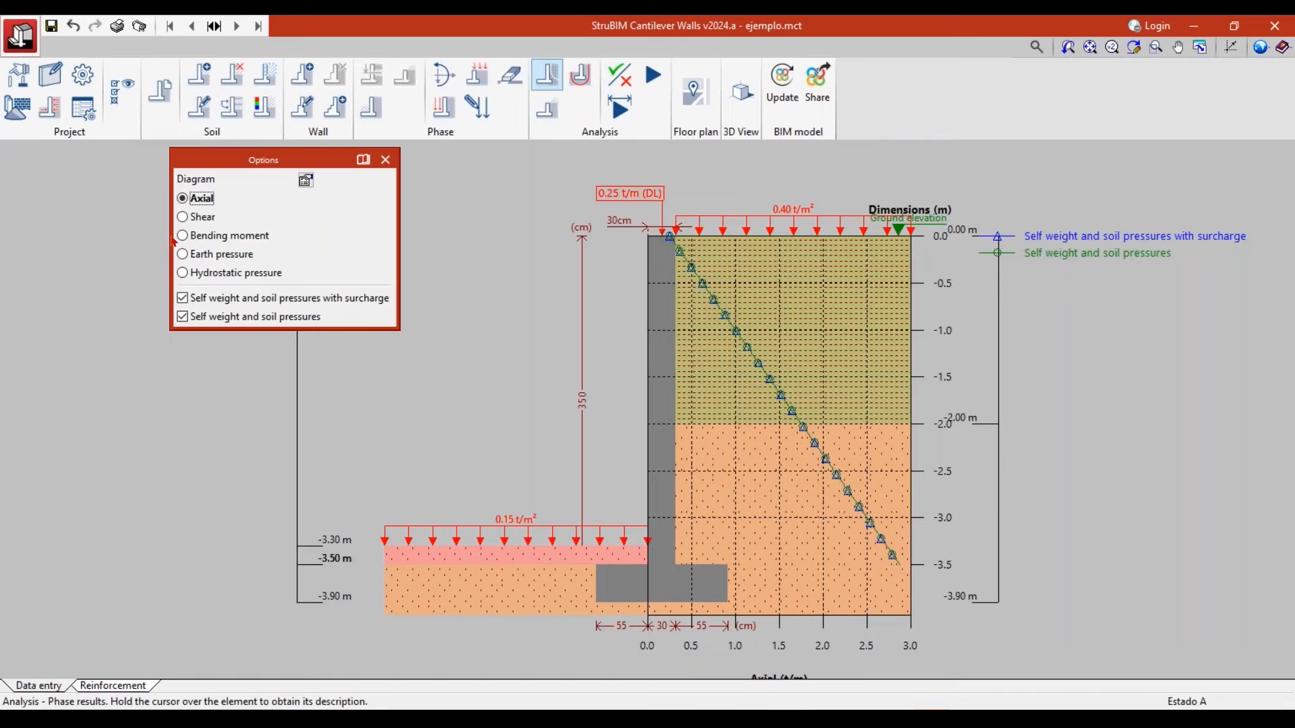
click(182, 217)
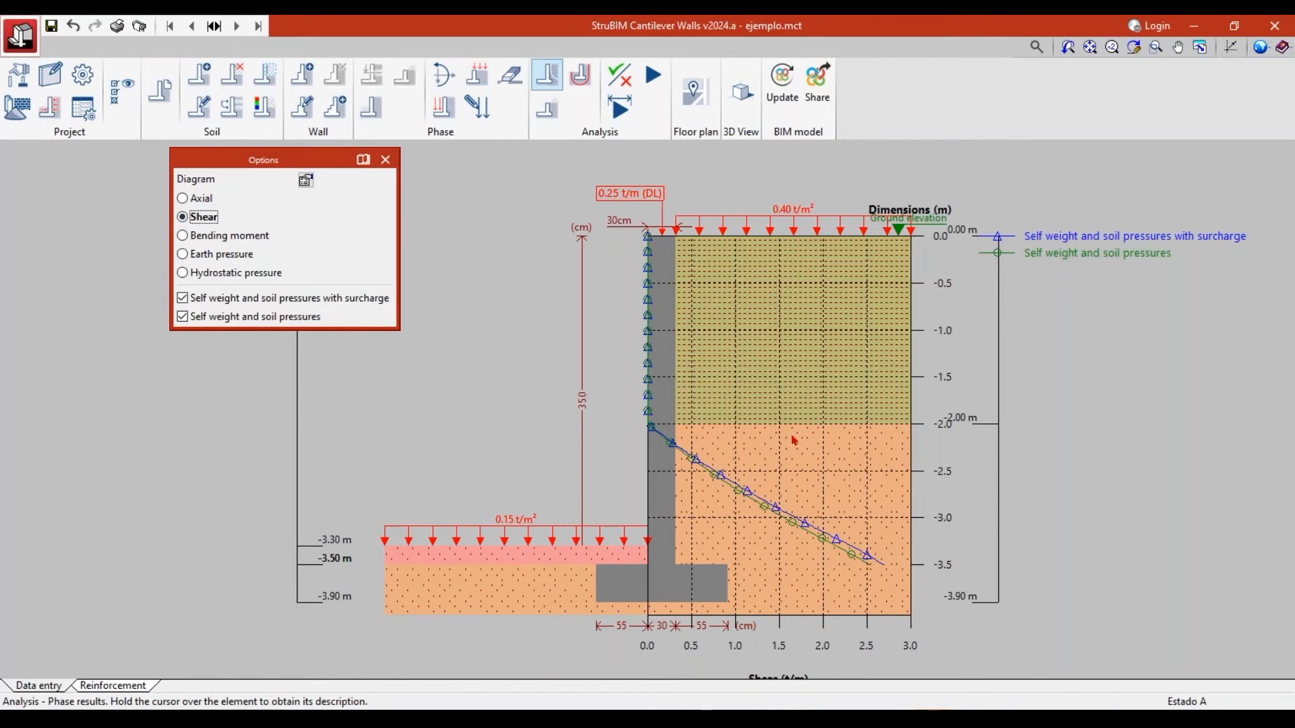
click(216, 238)
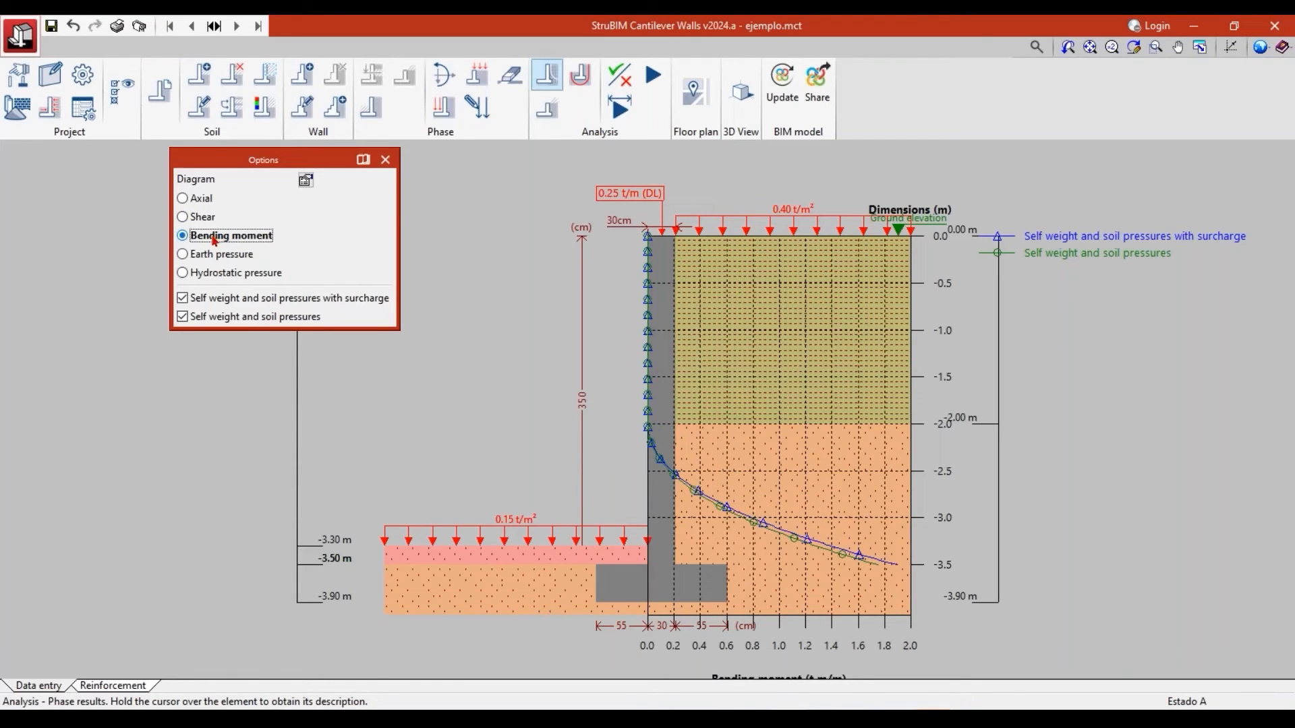
click(200, 262)
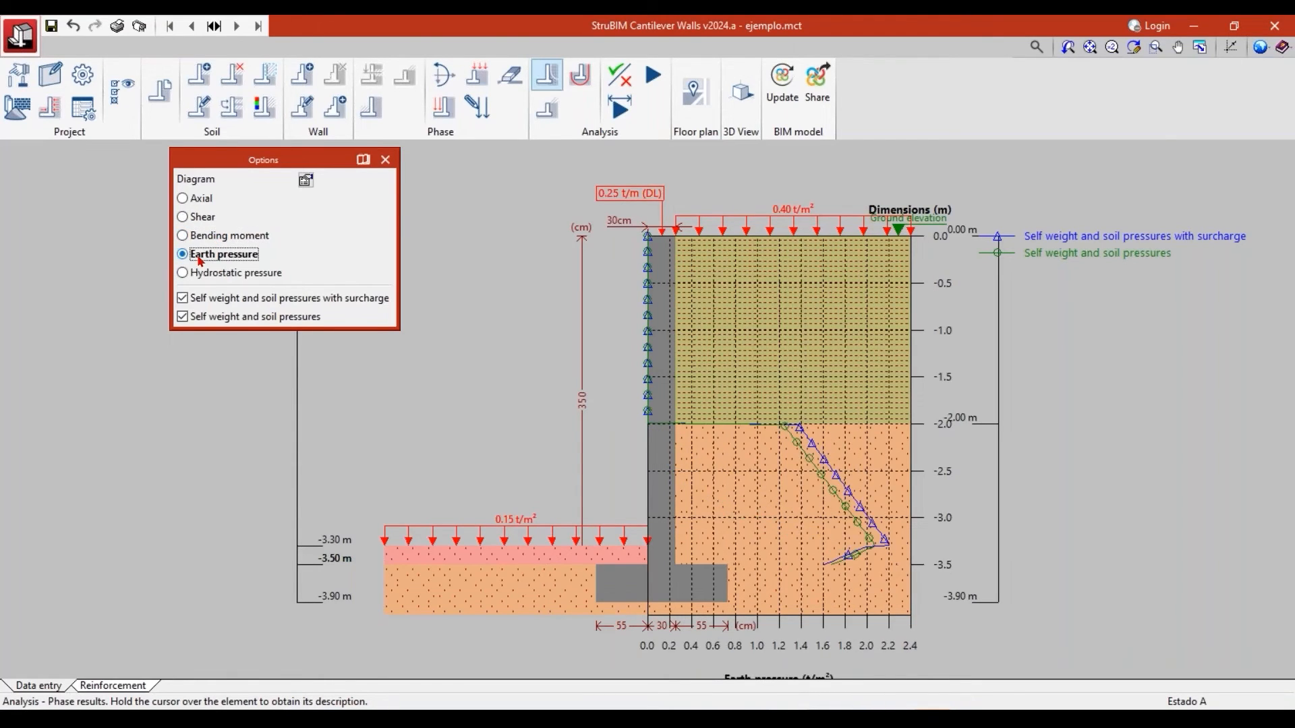
click(198, 274)
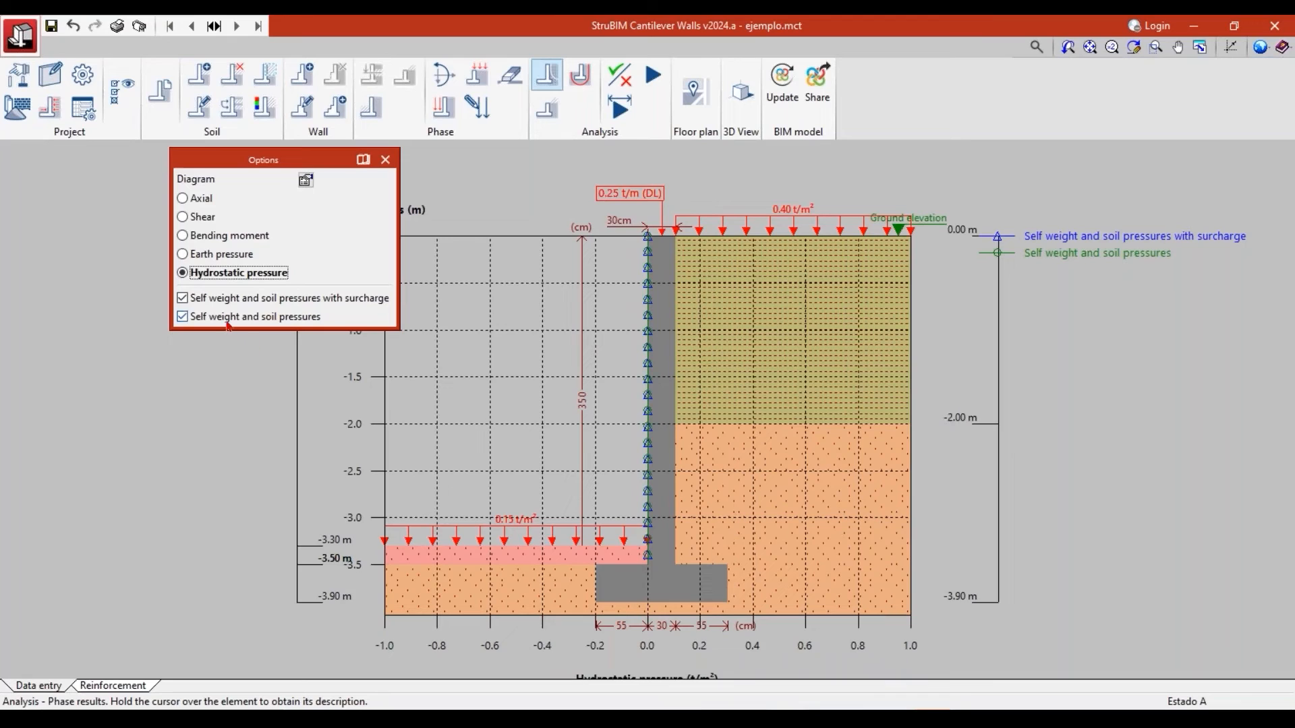
click(385, 160)
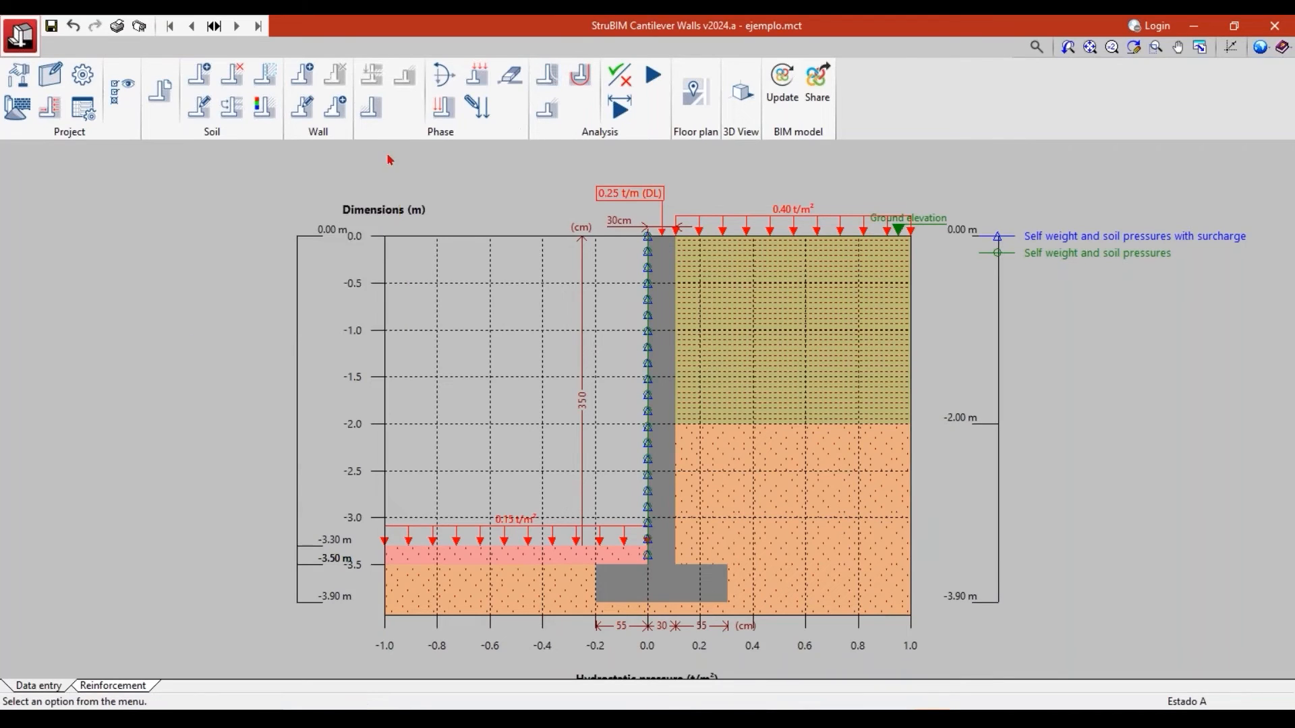
Examine the separate force diagrams of phase Estado A, from axial force through hydrostatic pressure, and close them.
click(557, 111)
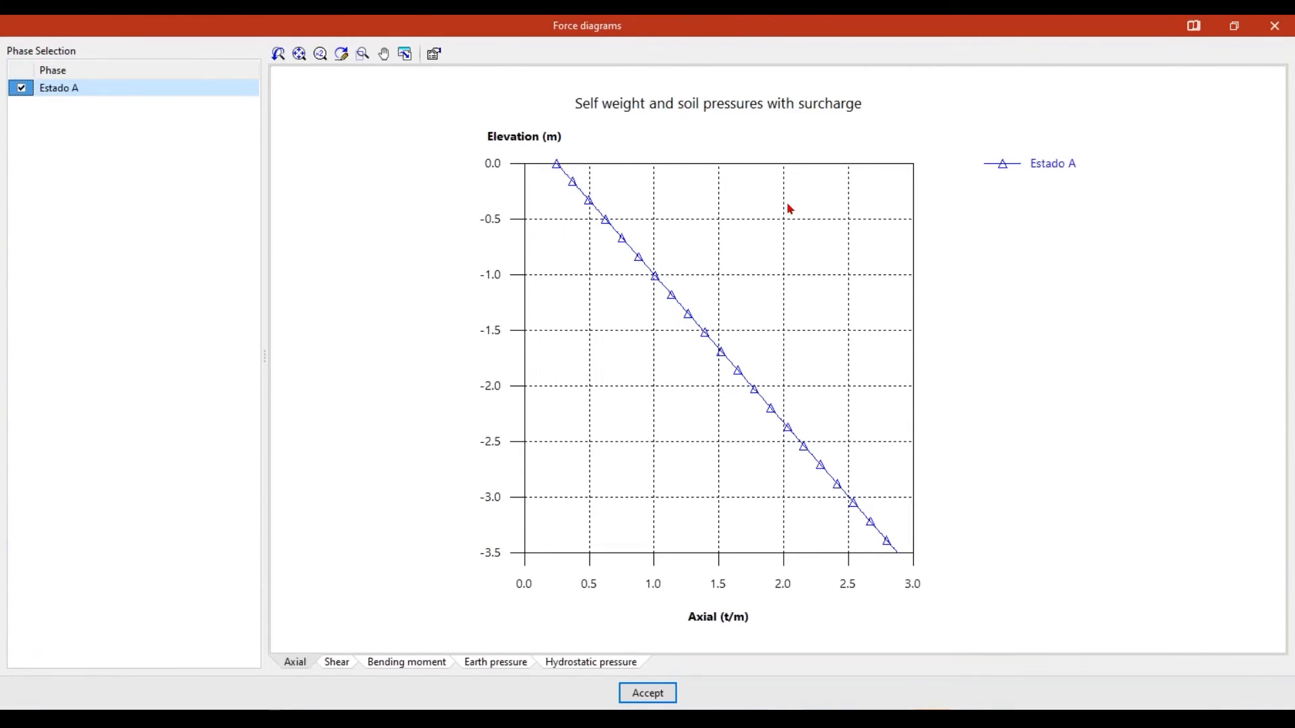
click(337, 667)
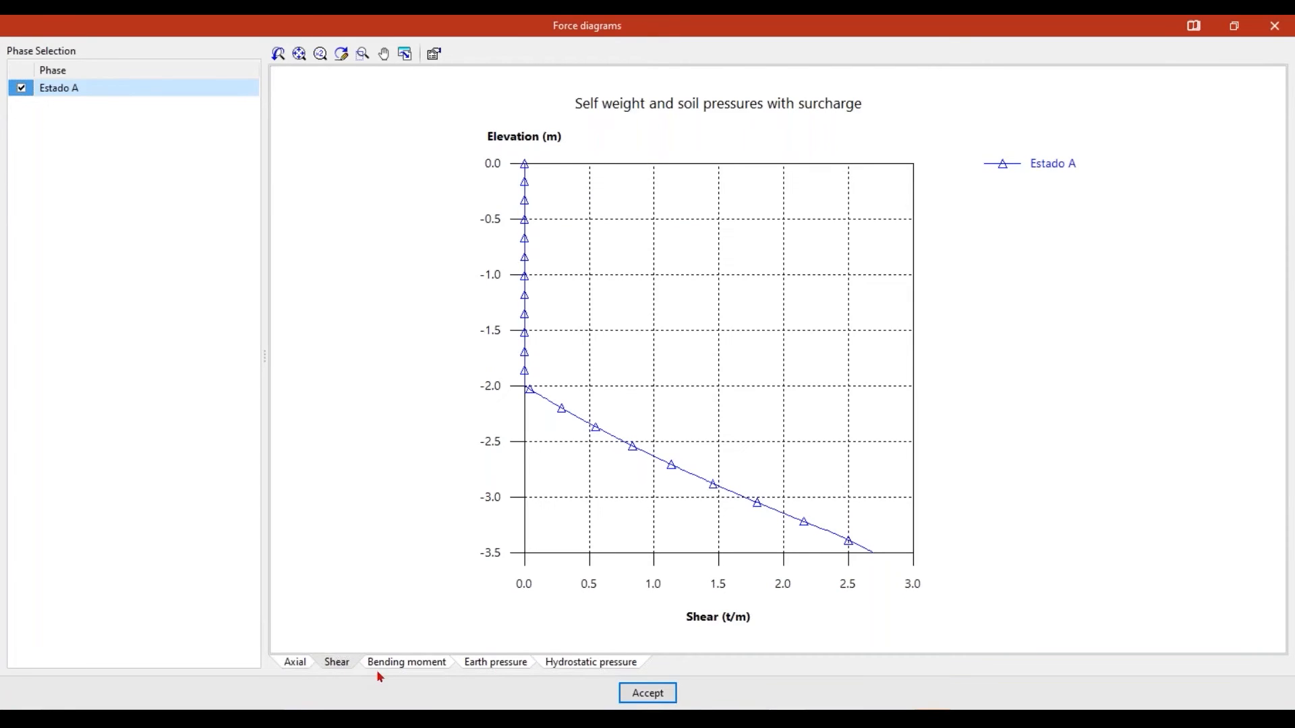
click(401, 669)
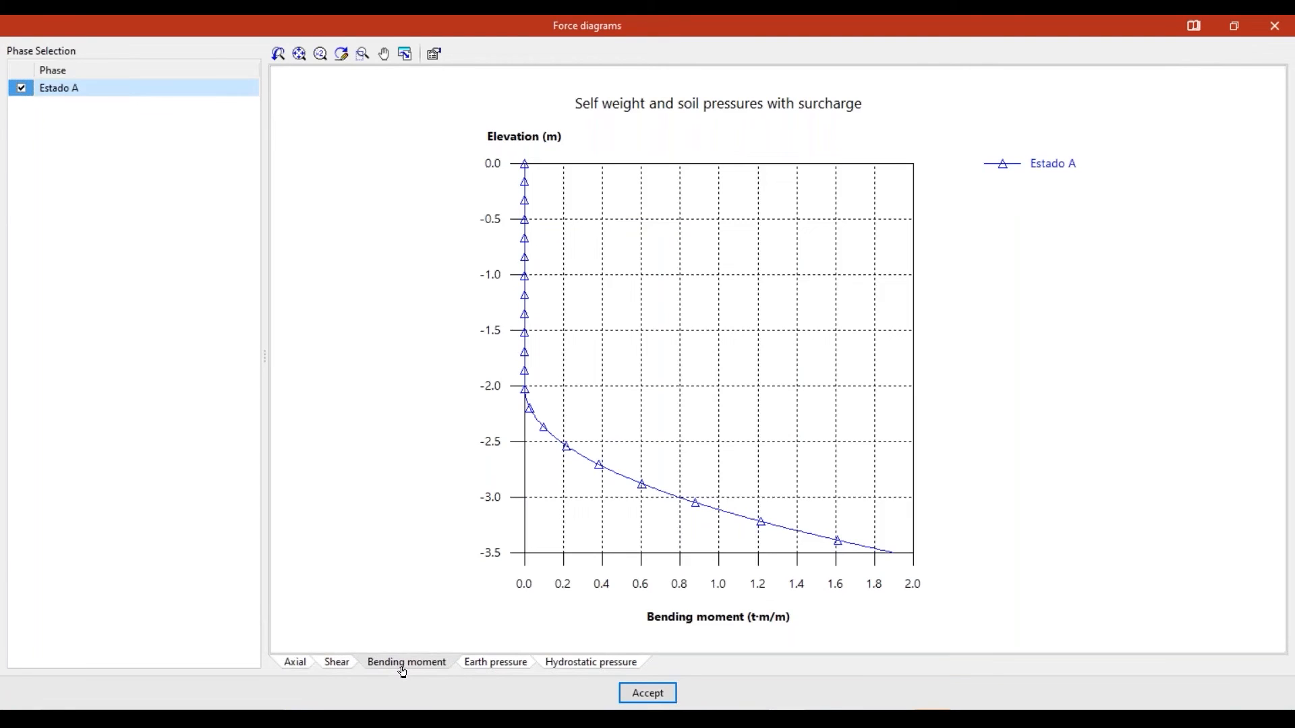
click(499, 667)
click(592, 667)
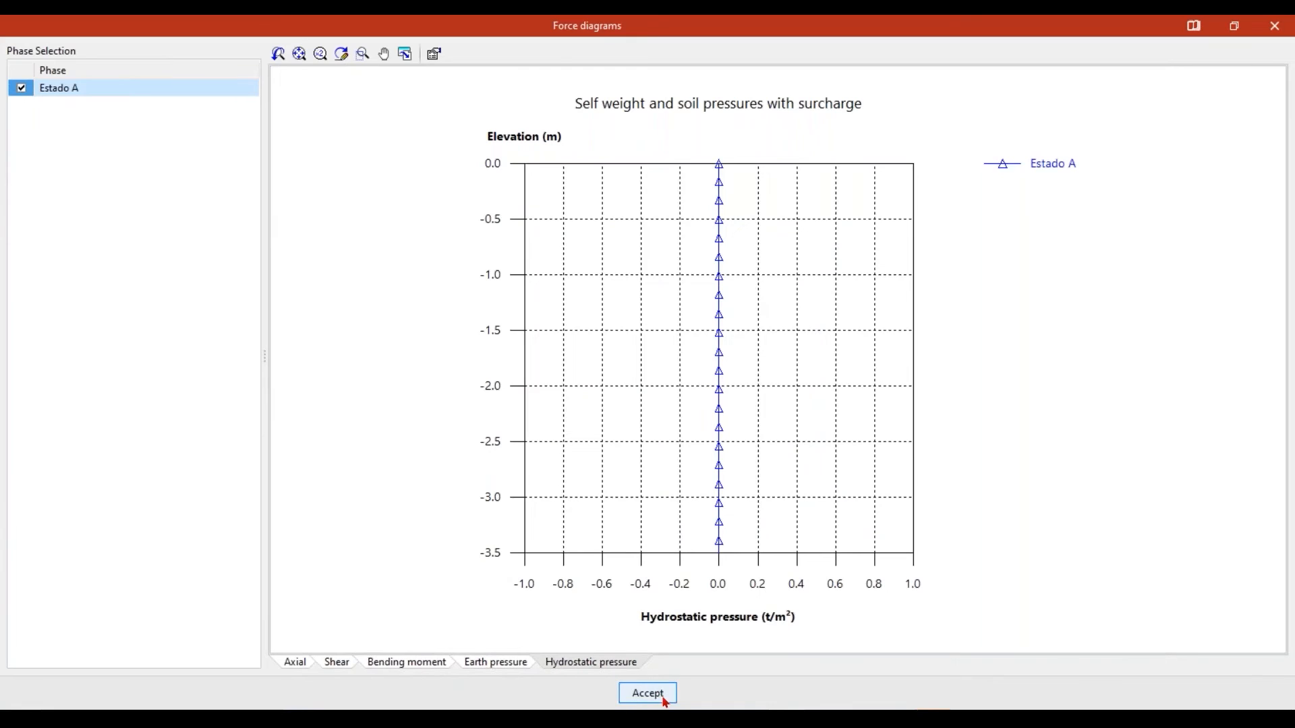
click(659, 700)
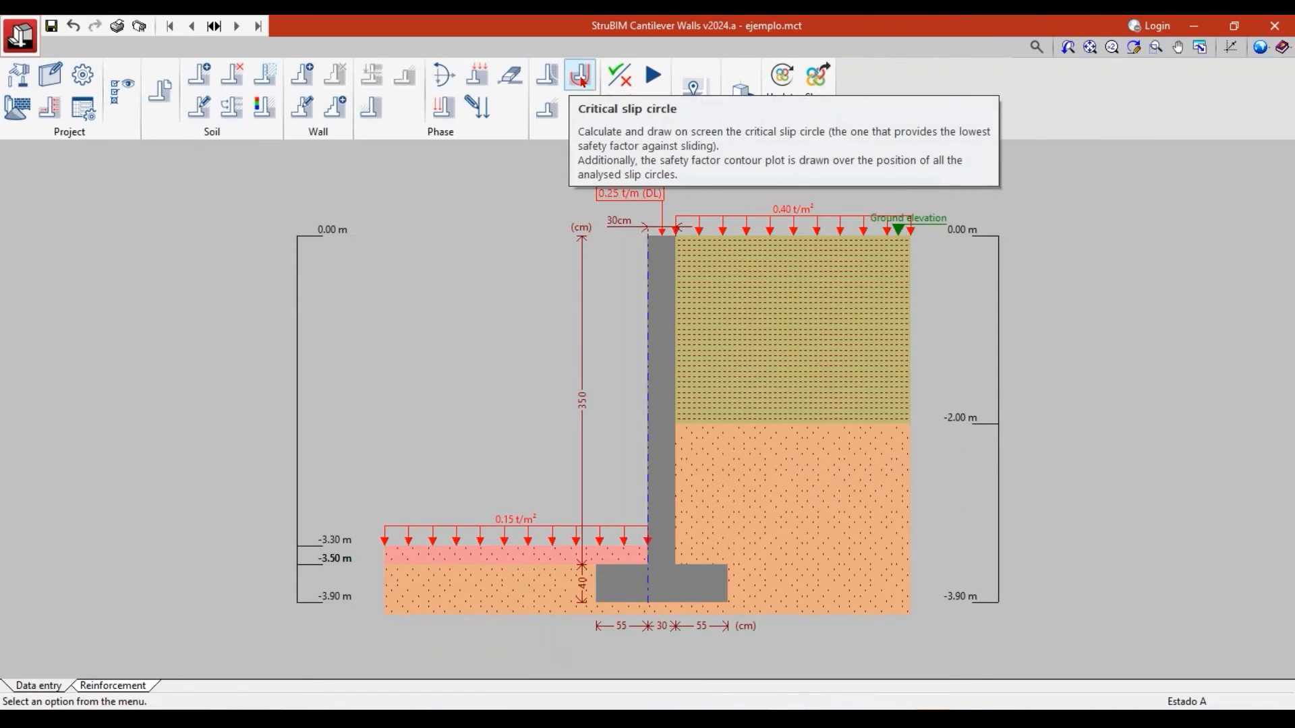
Calculate the critical slip circle and examine its safety factor contour plot, centre data and radius.
click(580, 76)
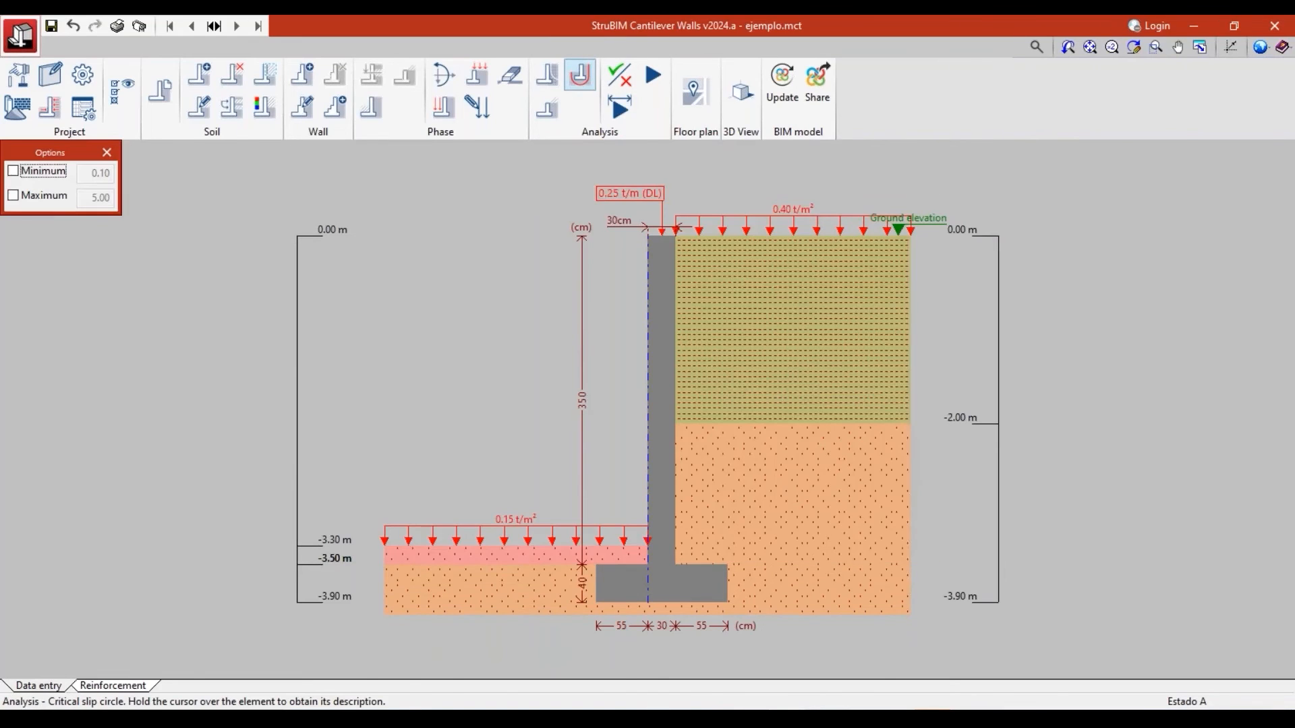
scroll(640, 379, down, 4)
middle_drag(640, 381, 624, 474)
scroll(633, 440, down, 3)
scroll(630, 443, down, 1)
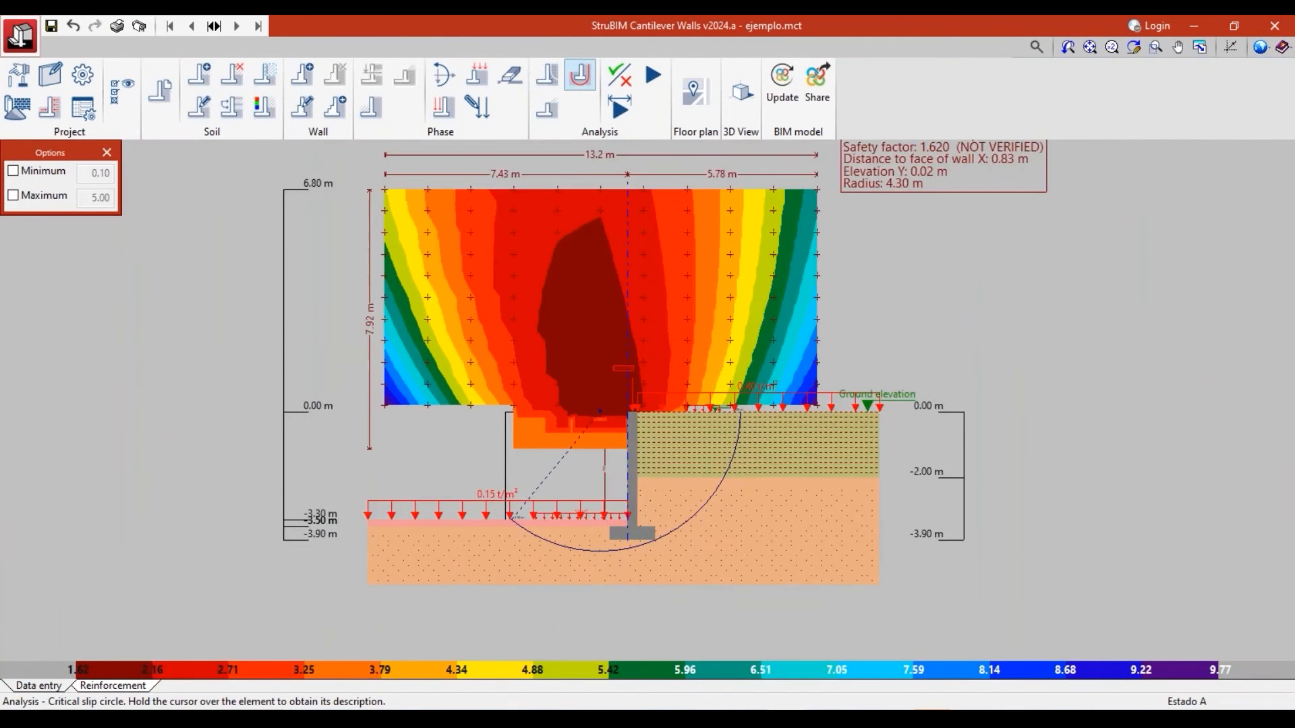
middle_drag(681, 359, 666, 397)
scroll(667, 397, up, 3)
scroll(925, 254, up, 3)
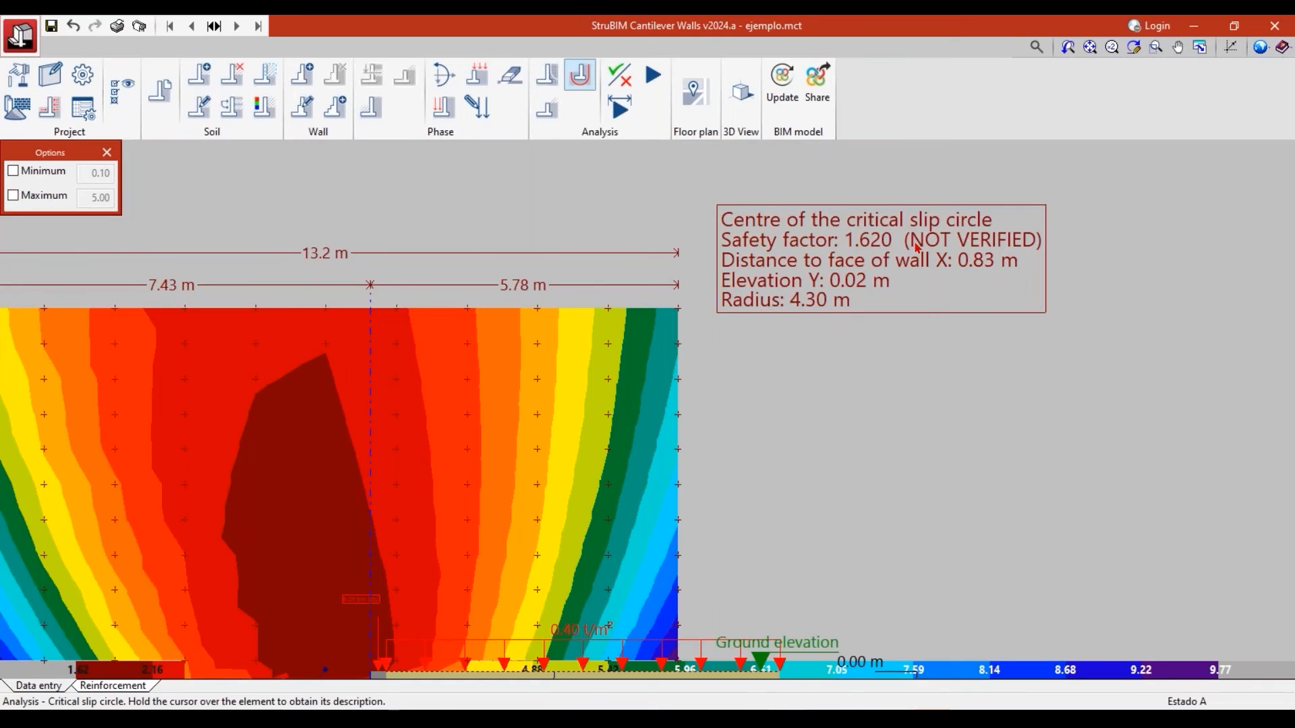
scroll(916, 248, down, 3)
scroll(916, 250, down, 2)
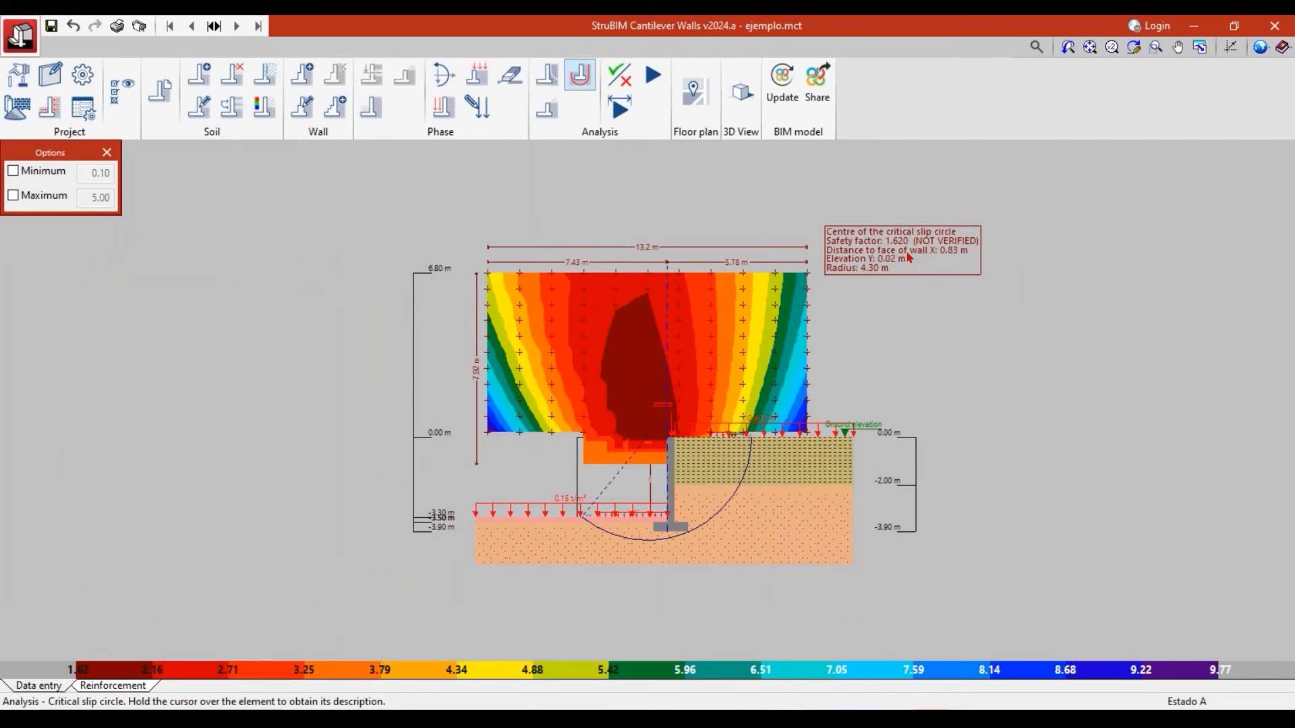
Check the wall's geometry and reinforcement against the code without redesigning, and read through the code checks report before closing it.
click(619, 76)
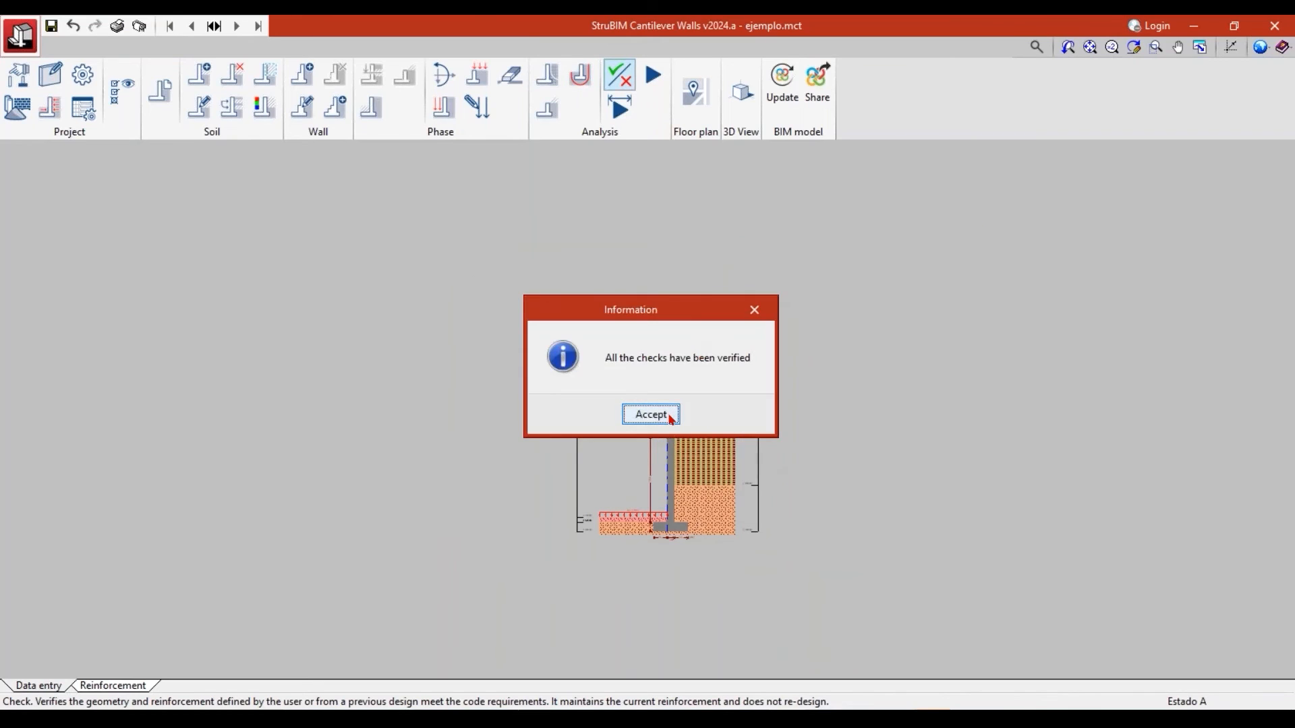
click(657, 415)
click(494, 411)
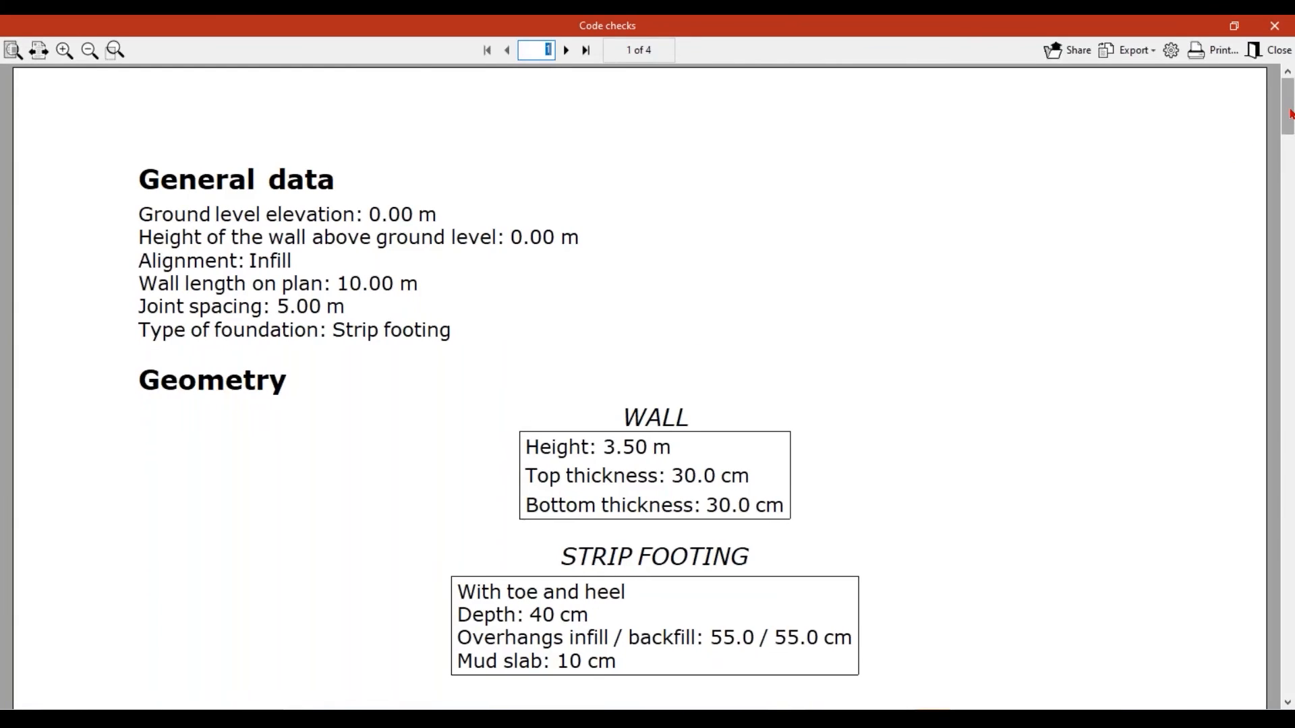
drag(1290, 115, 1248, 526)
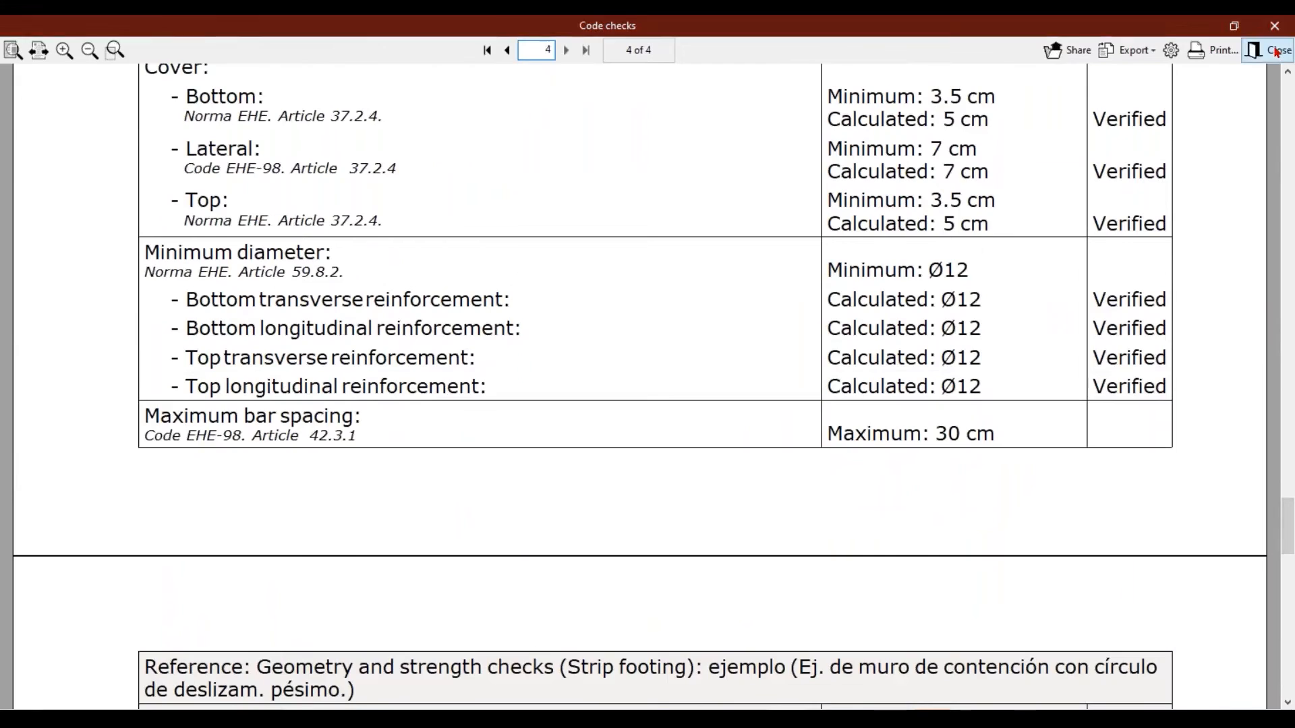
click(1277, 51)
Display the transverse wall section's reinforcement and view the backfill vertical base reinforcement's settings without changing them.
mouse_move(757, 302)
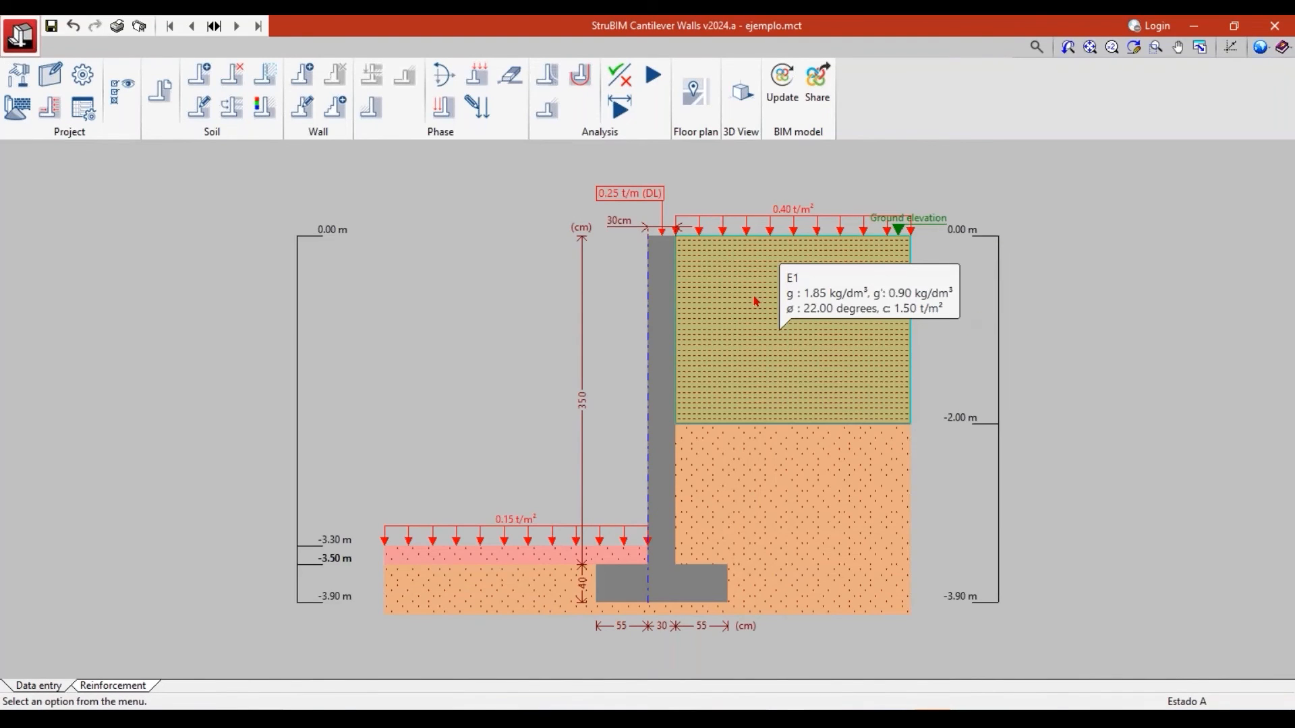
click(126, 688)
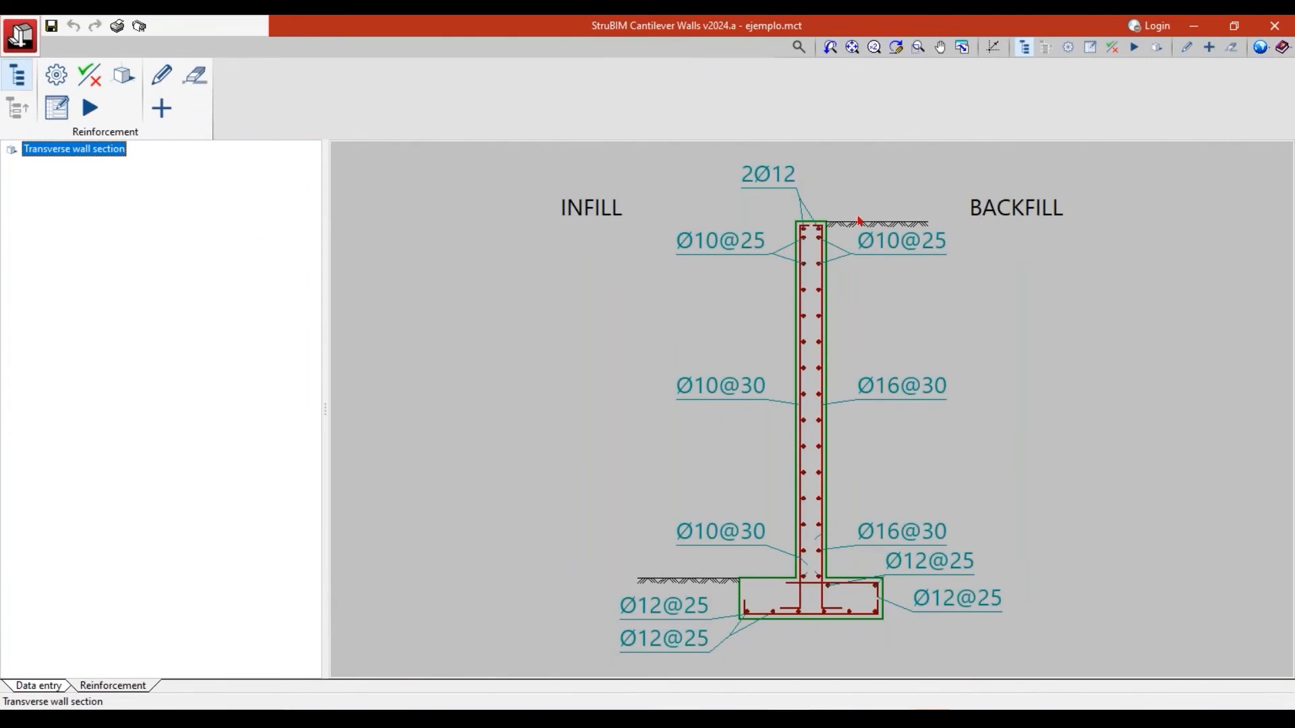
click(900, 393)
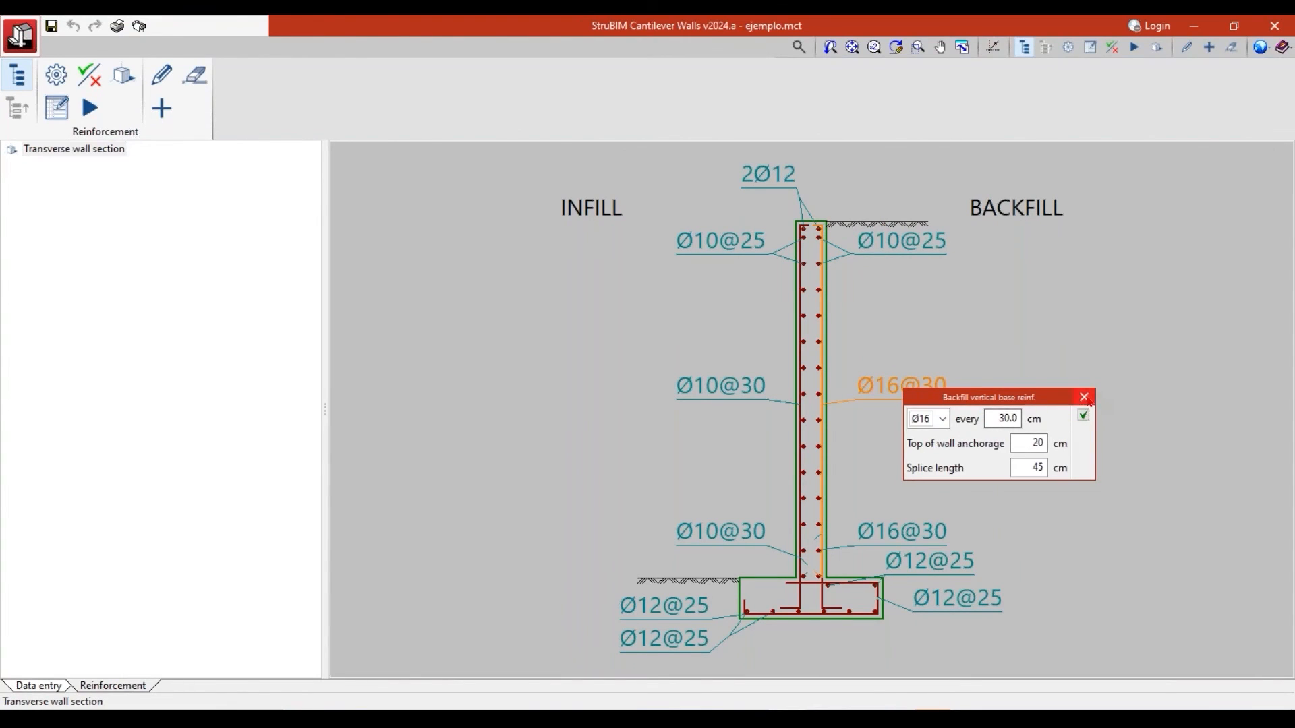
click(1085, 398)
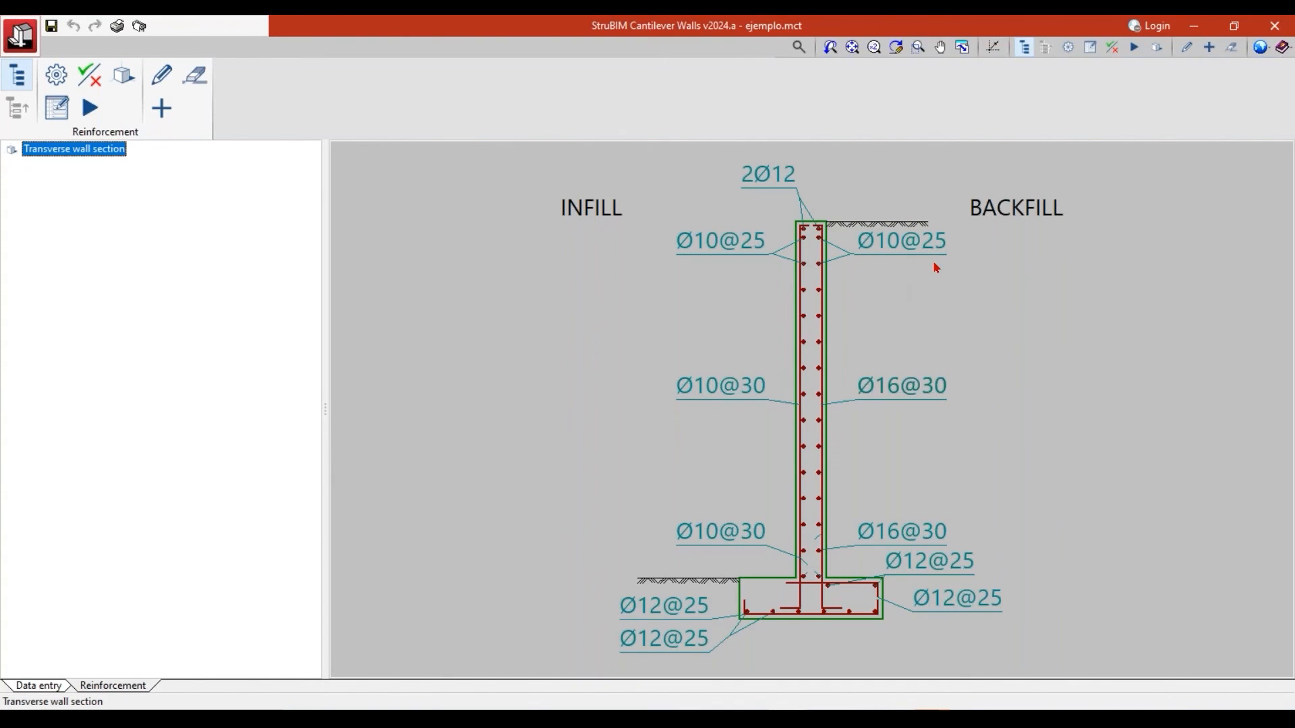
Try diameter Ø14 for the backfill vertical base reinforcement, and discard the change.
click(901, 392)
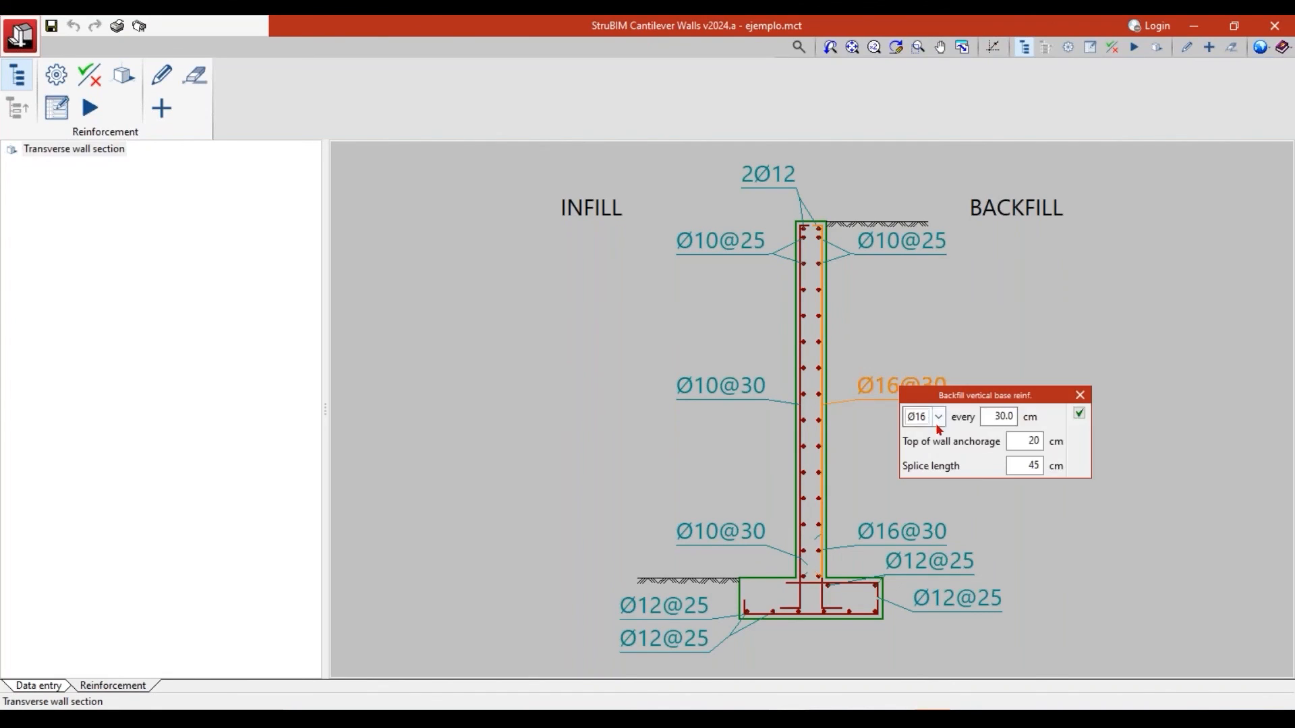
click(931, 417)
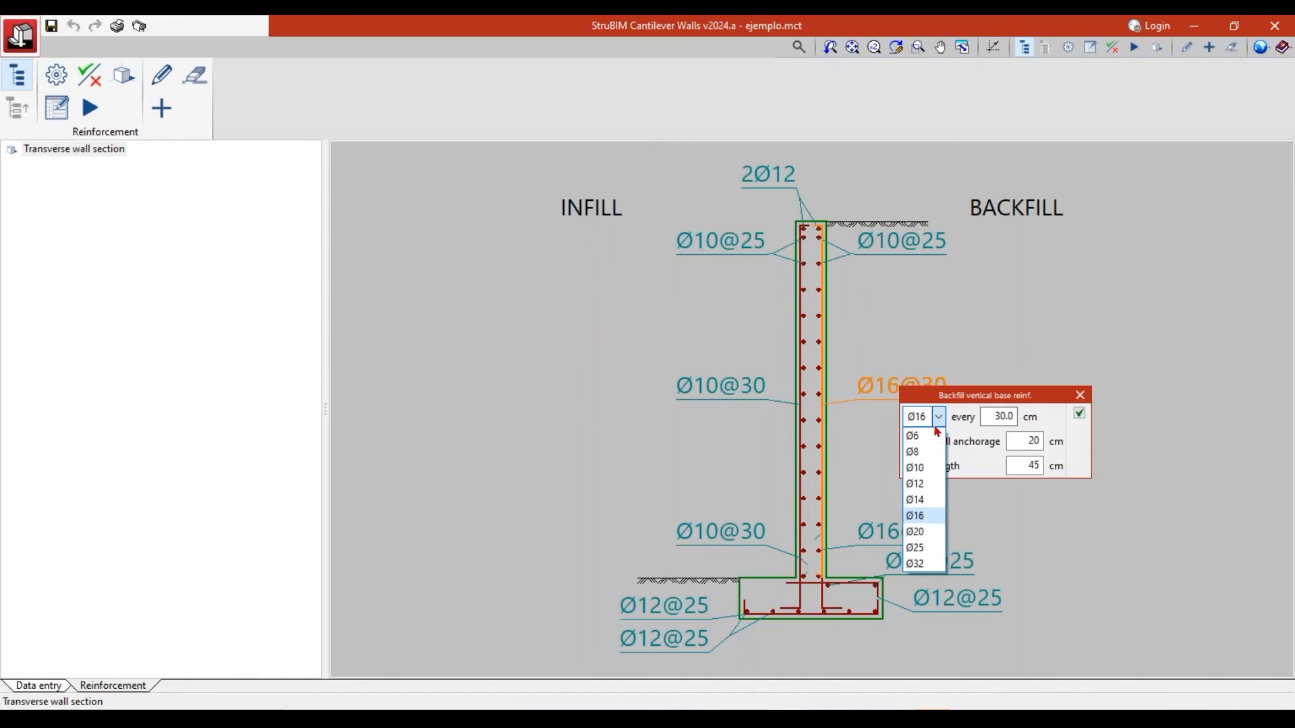
click(916, 503)
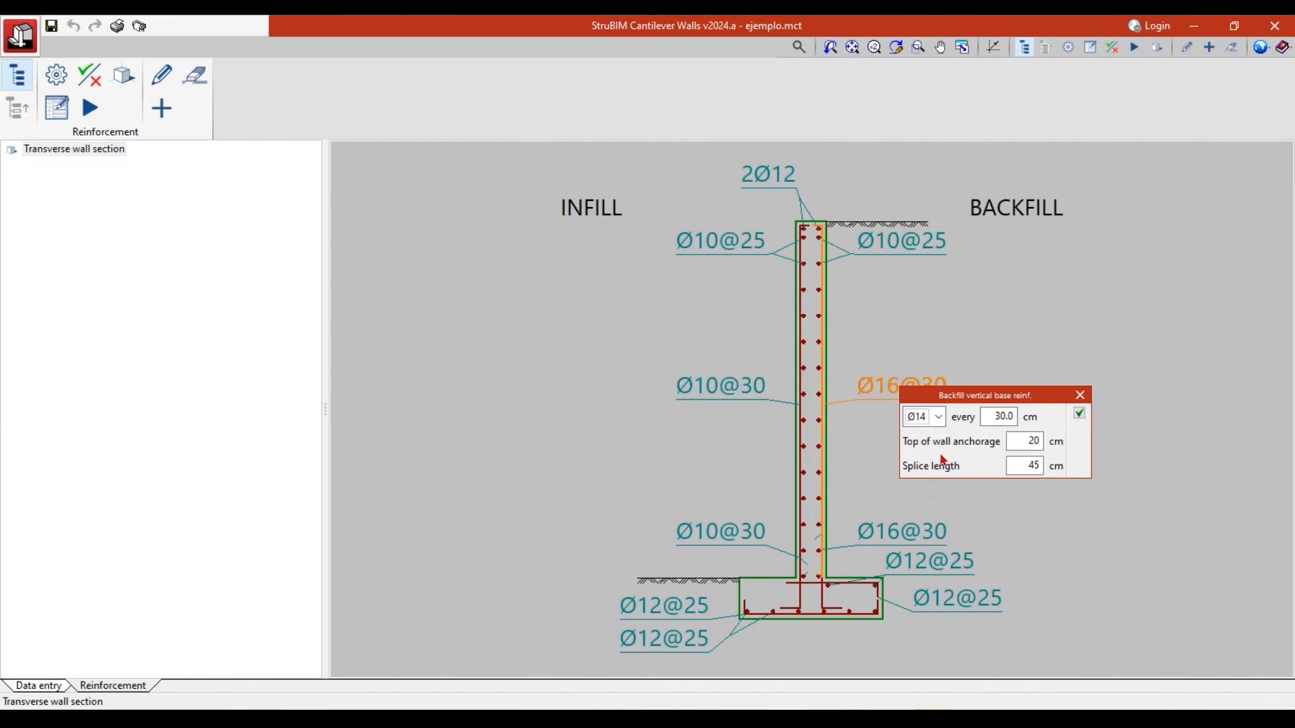
click(1080, 396)
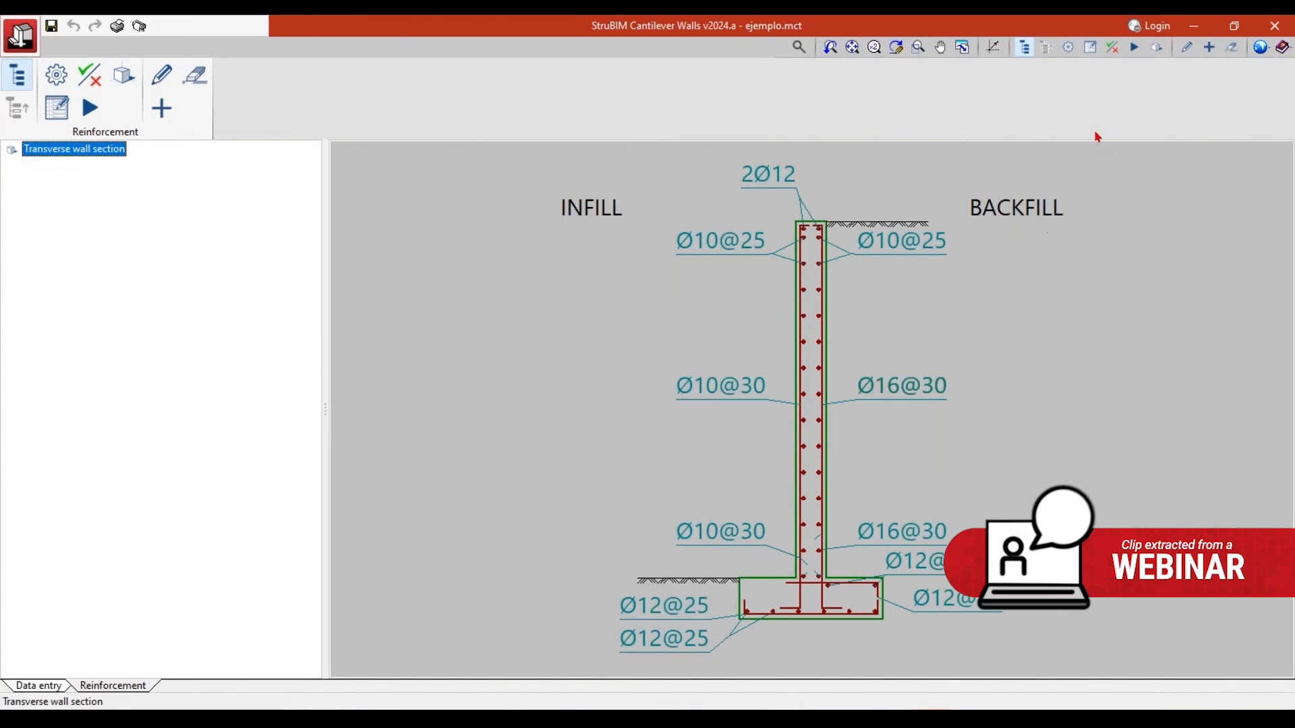
Examine the transverse wall section's reinforcement in 3D from different angles, and close the 3D view.
click(1157, 47)
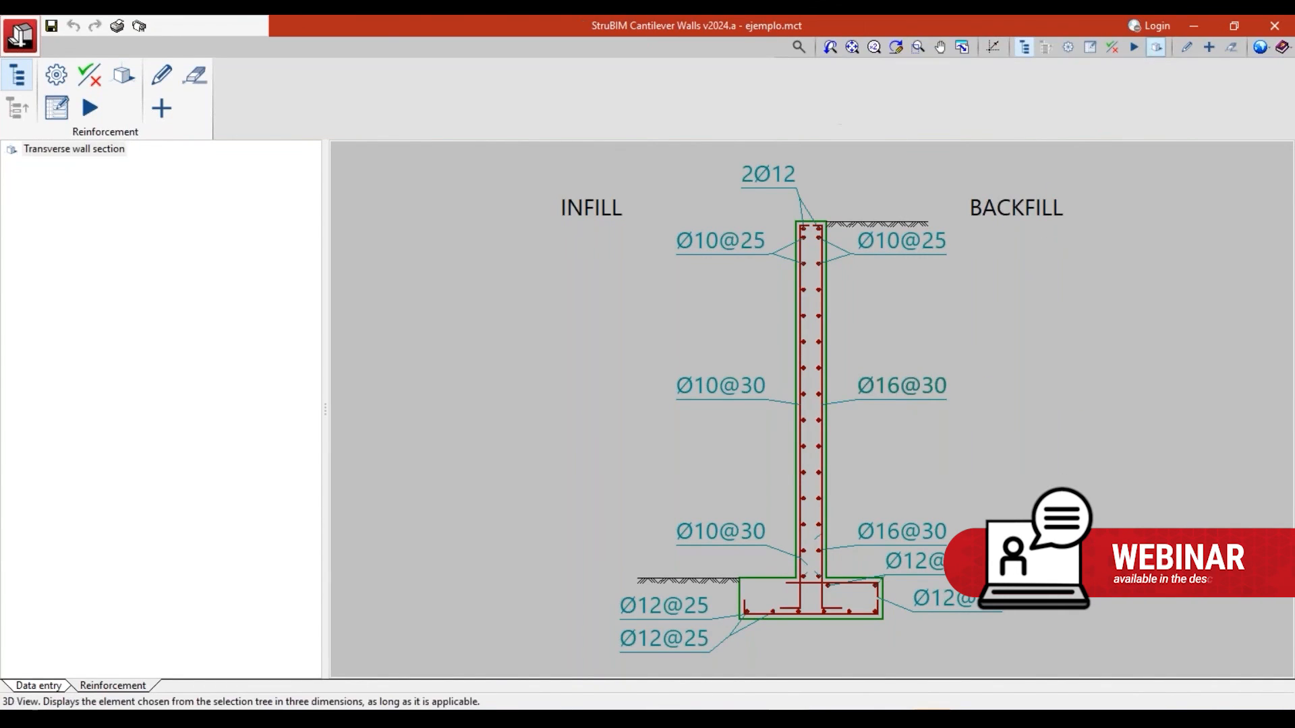
scroll(748, 389, up, 3)
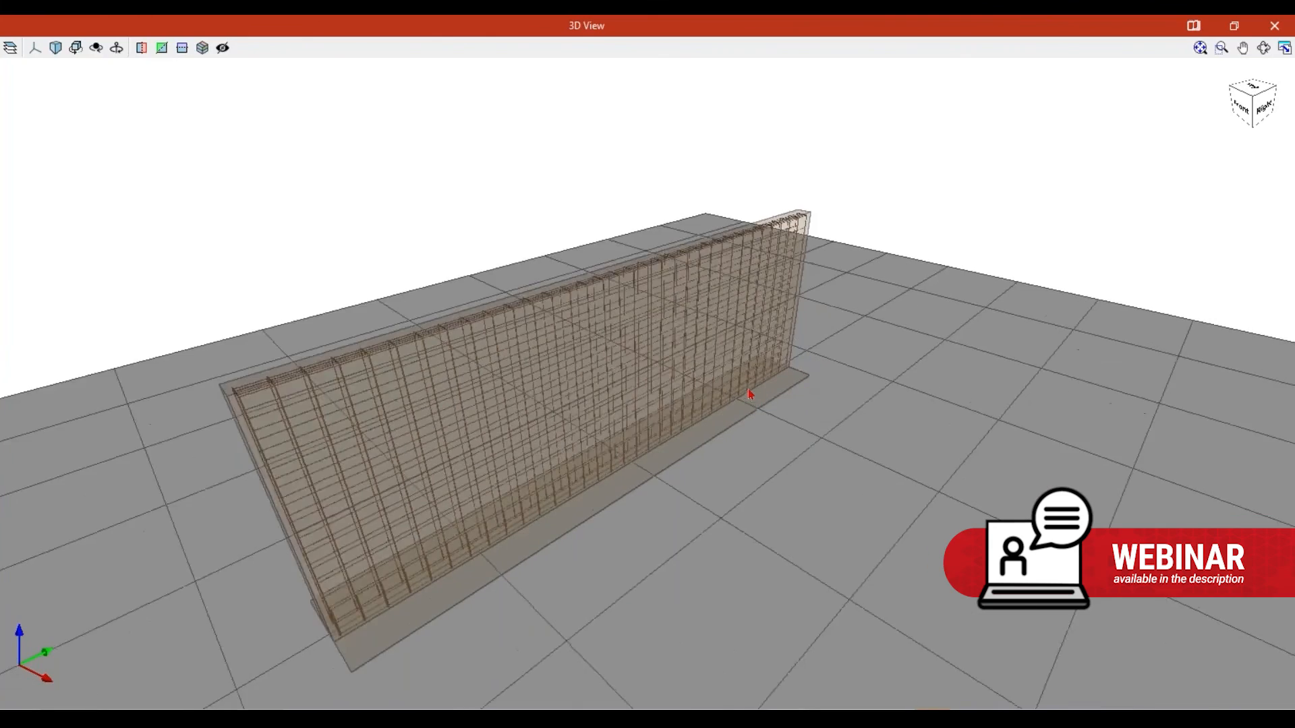
middle_drag(747, 390, 903, 418)
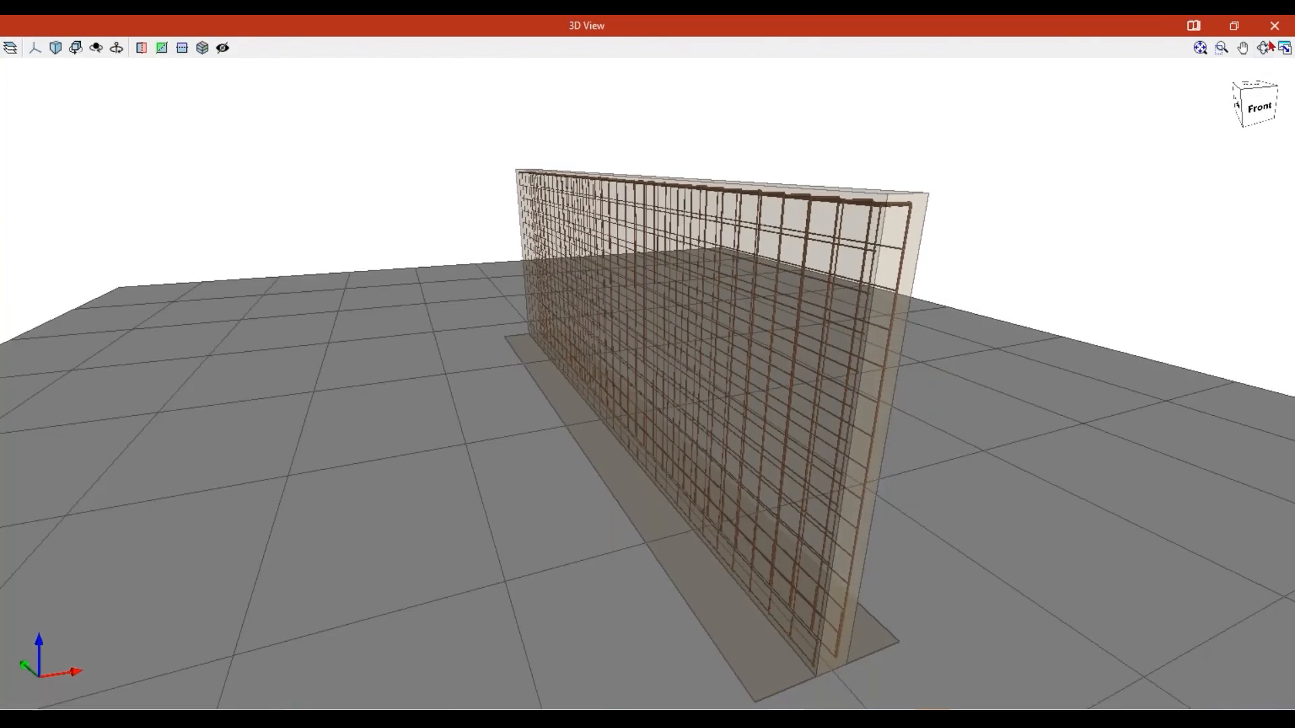
click(1275, 25)
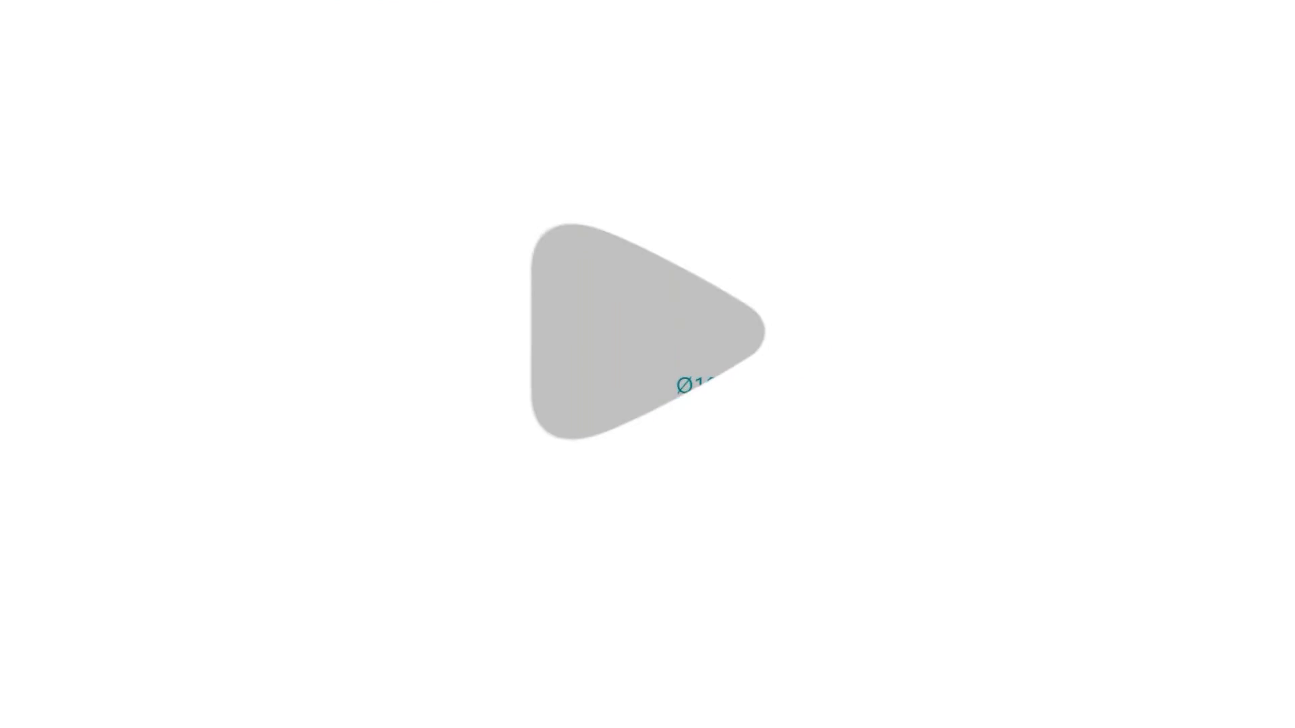